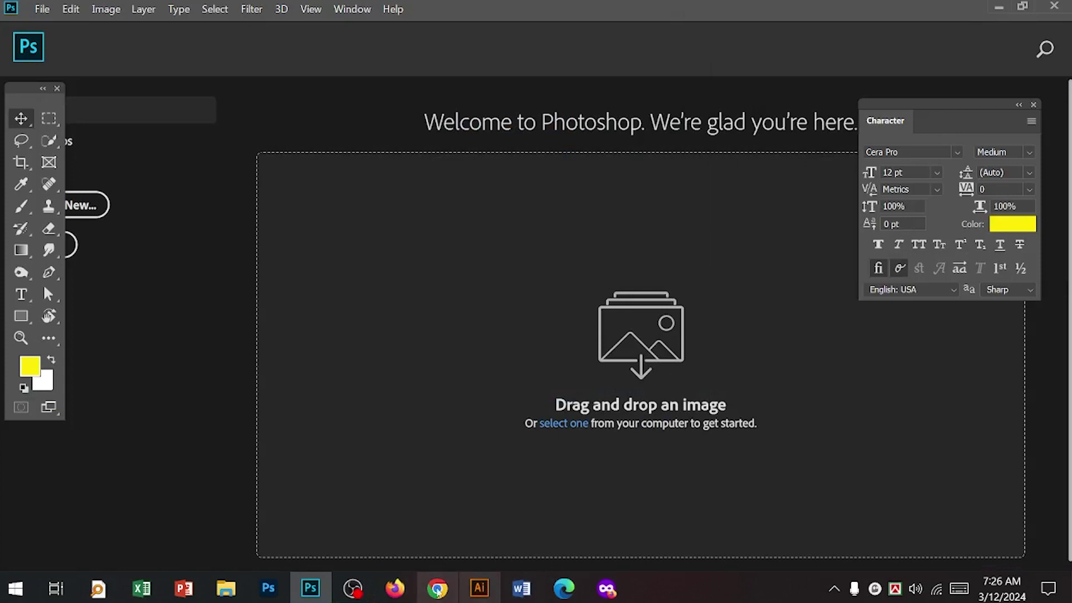
# Switch to Firefox, search the web for "youtube cover size", and highlight the recommended banner dimensions in the top result
pyautogui.click(395, 588)
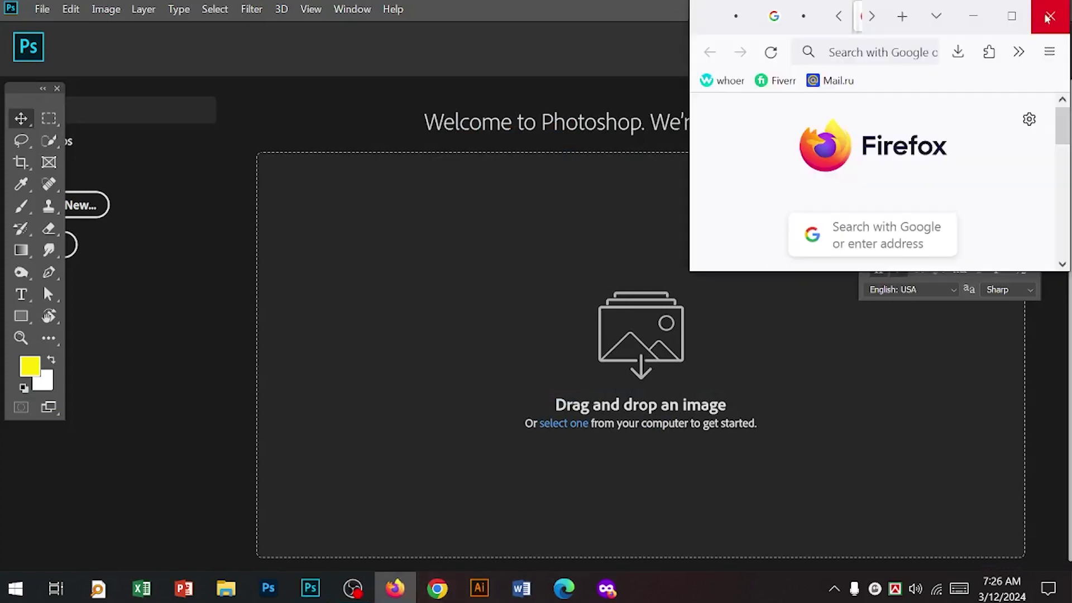
pyautogui.click(1017, 18)
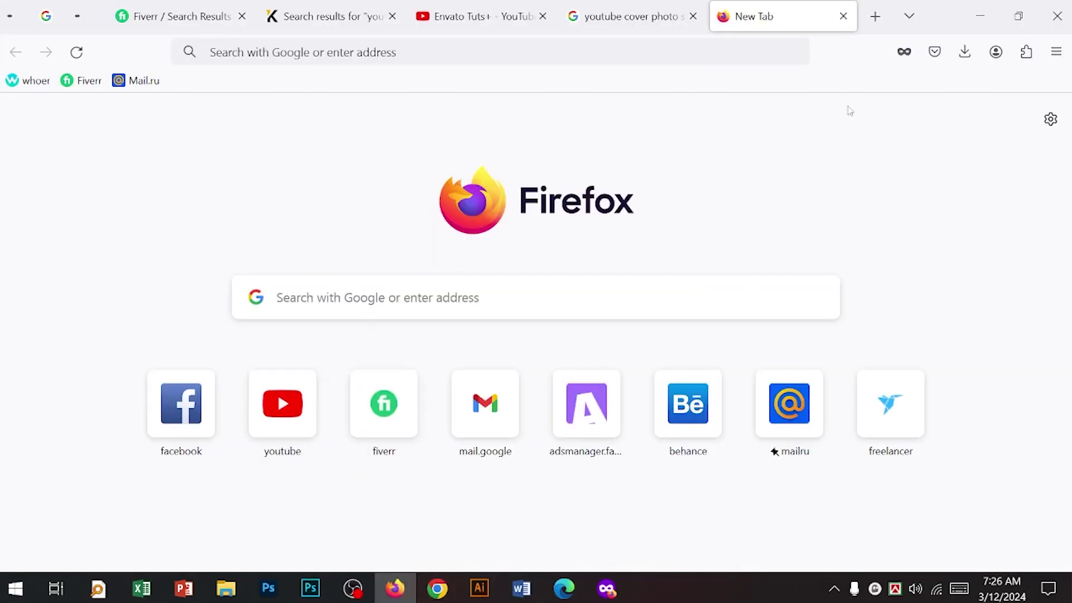
pyautogui.click(356, 306)
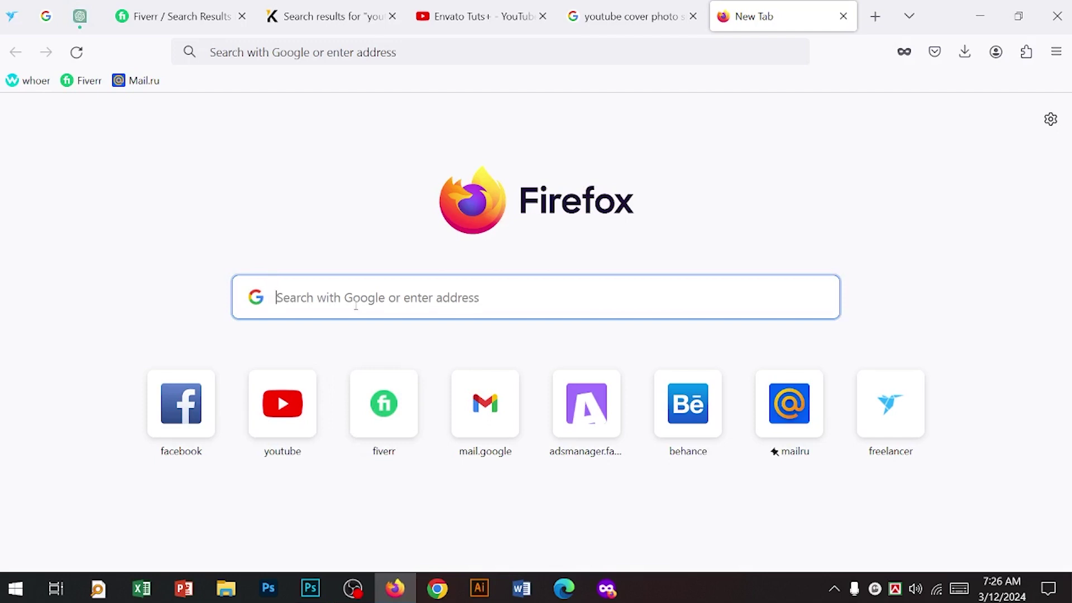
pyautogui.write('youtube')
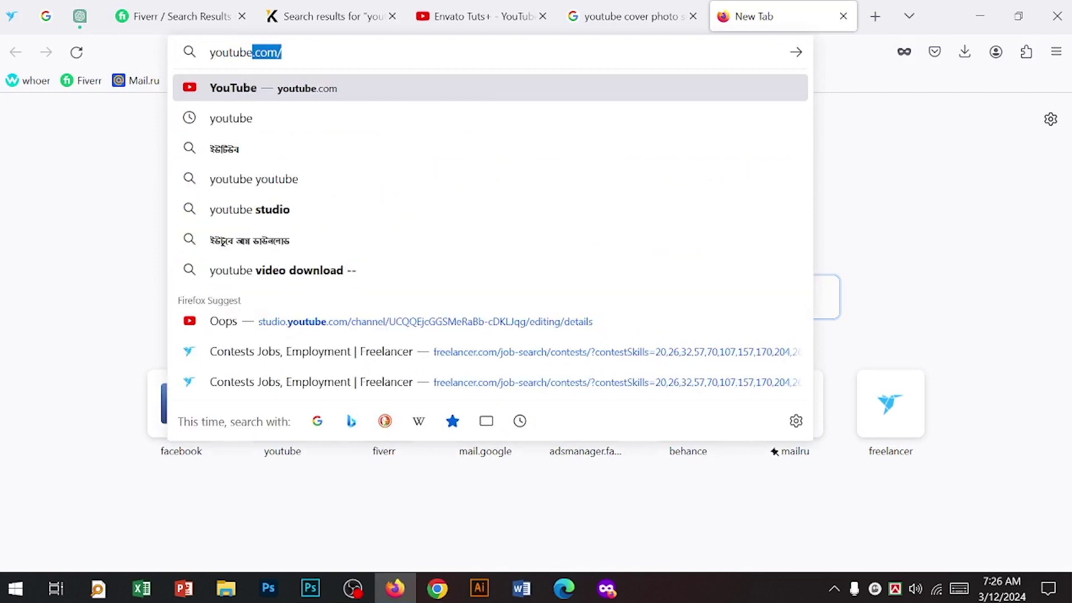
pyautogui.write(' cover size')
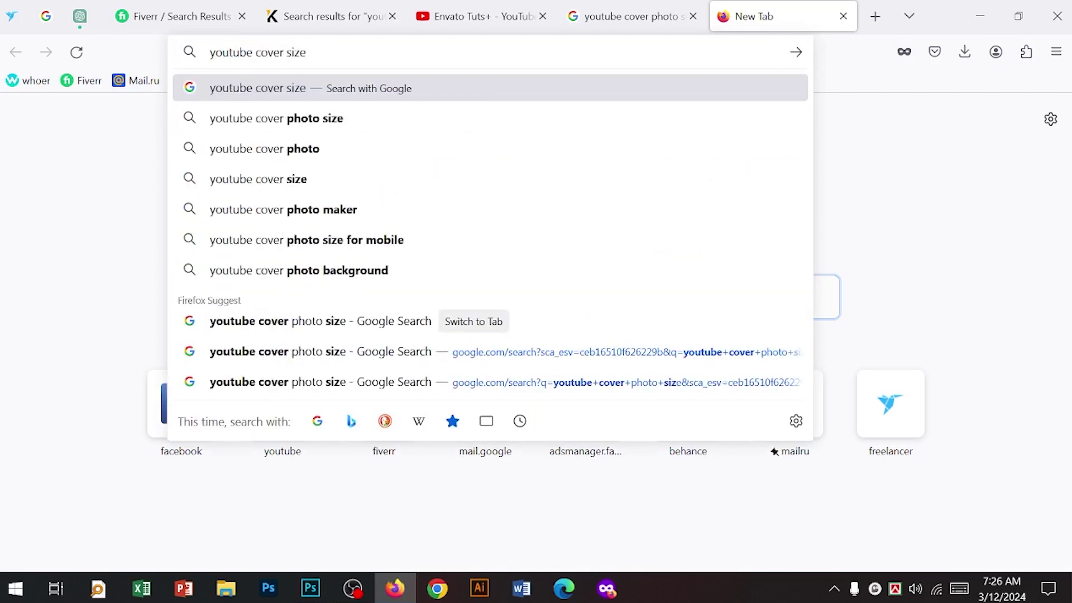
pyautogui.press('Return')
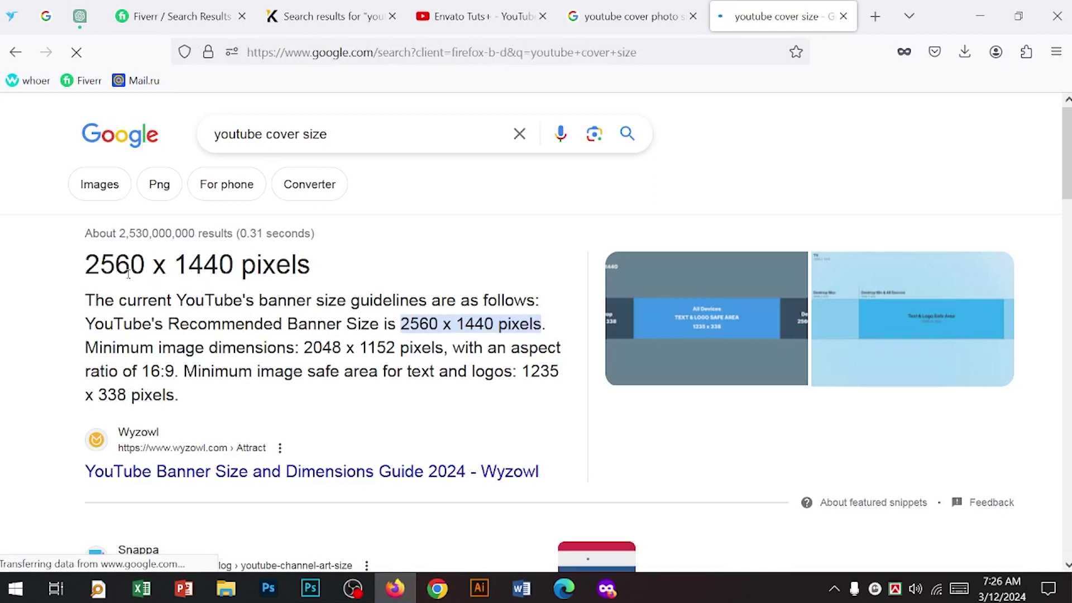
pyautogui.moveTo(88, 265); pyautogui.dragTo(229, 266)
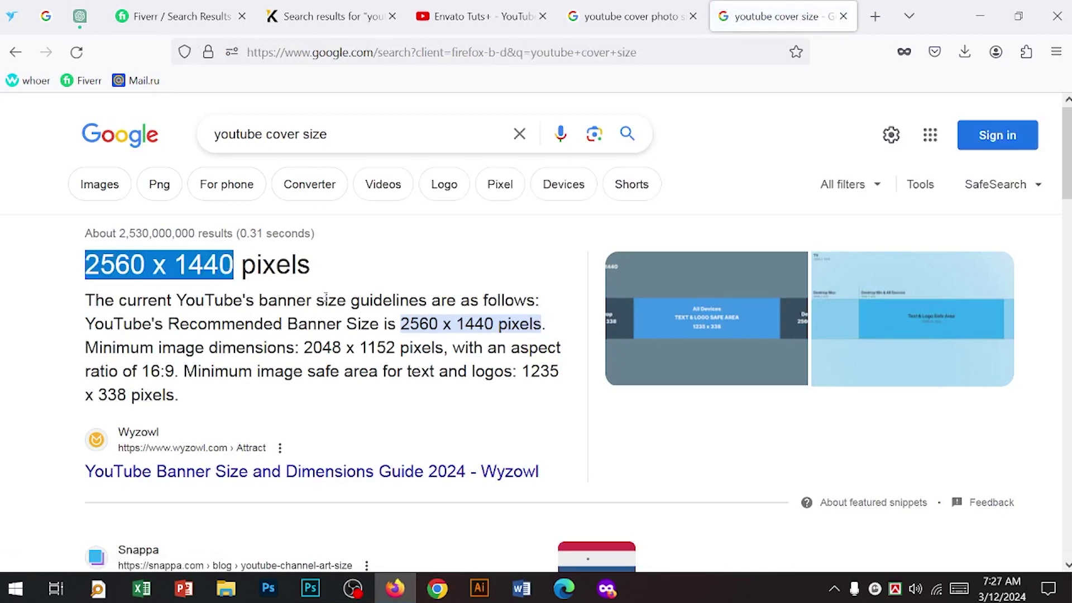
# Switch to Photoshop and create a white 2560 x 1440 pixel document at 100 pixels/inch in 16-bit RGB Color
pyautogui.click(310, 588)
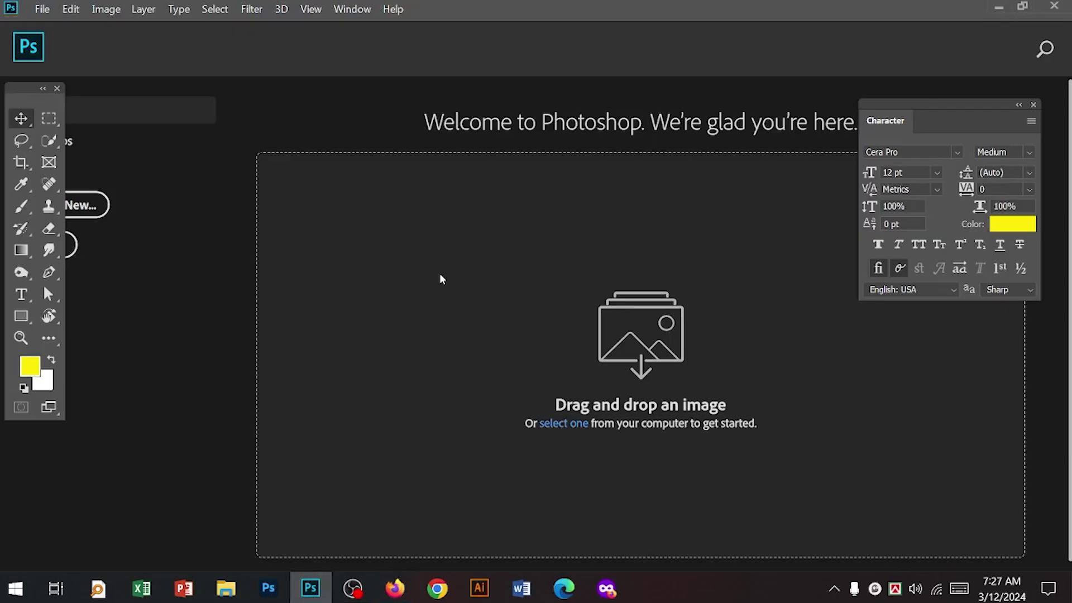
pyautogui.click(43, 9)
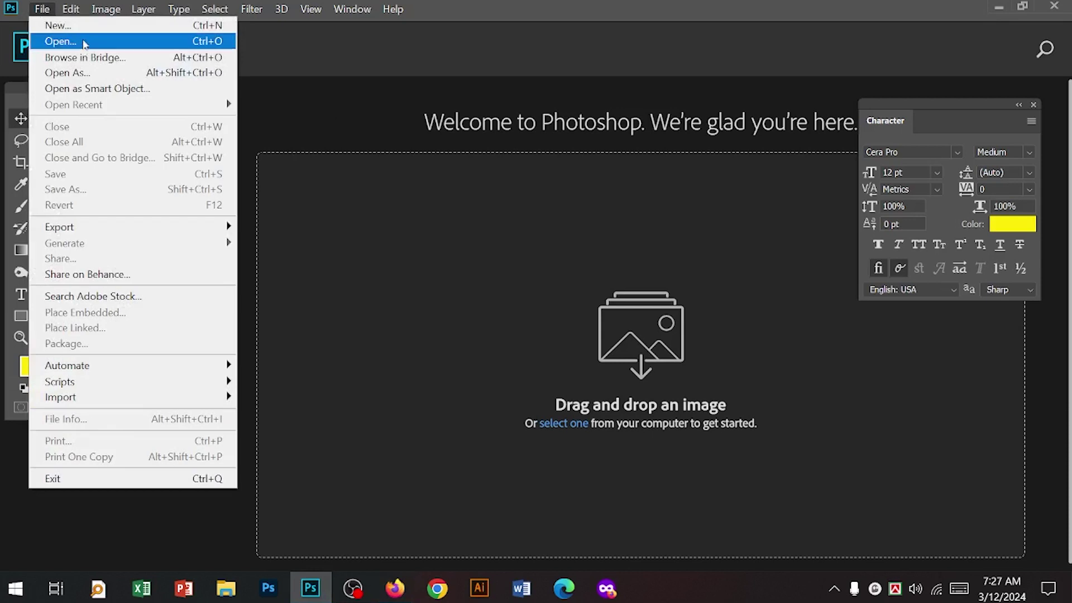
pyautogui.click(48, 21)
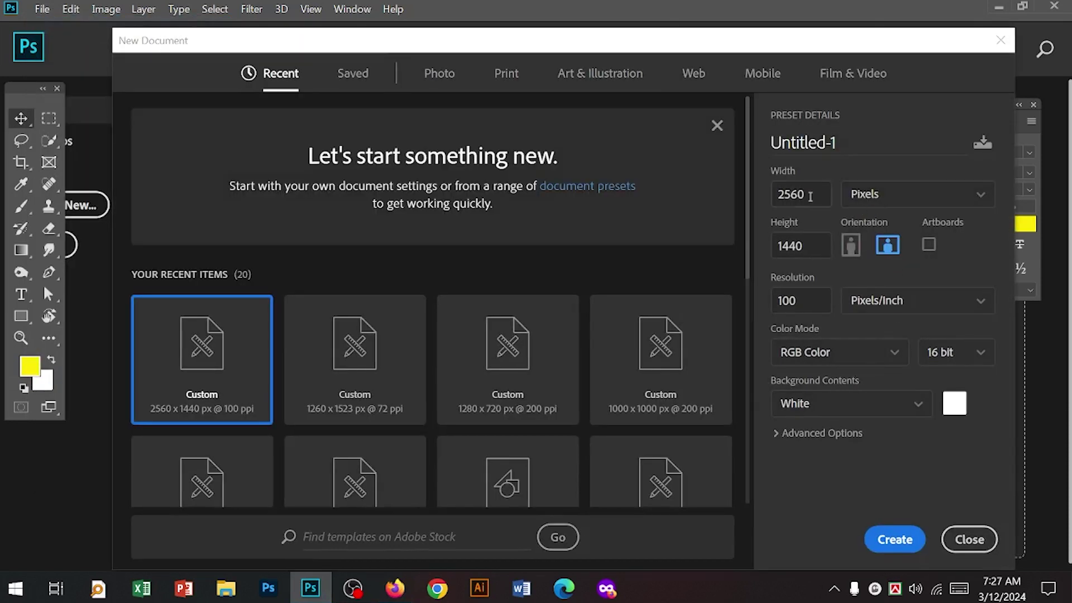
pyautogui.moveTo(811, 196); pyautogui.dragTo(759, 200)
pyautogui.doubleClick(802, 250)
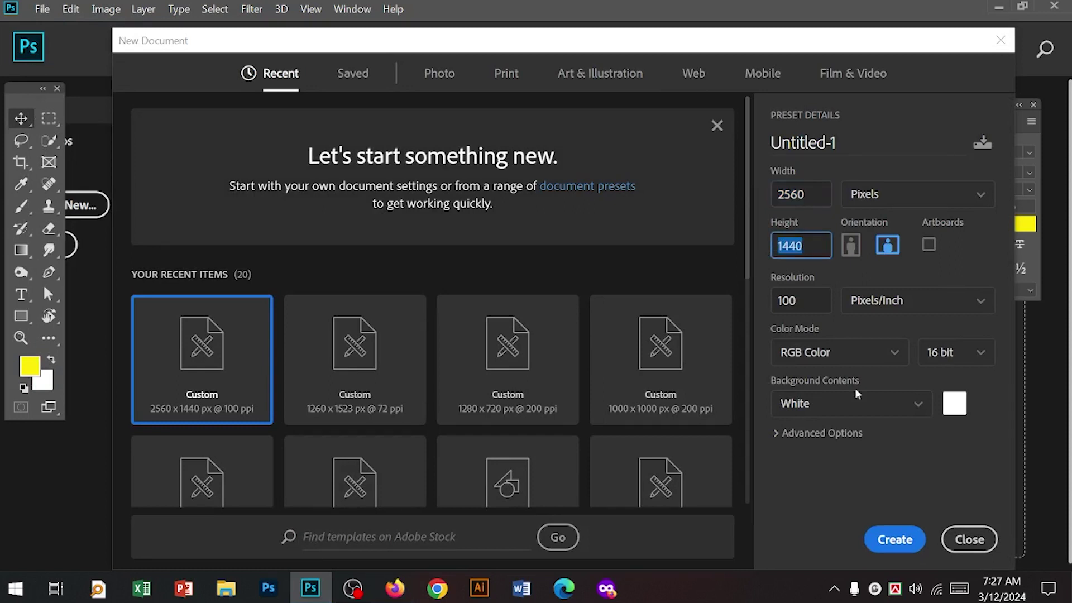
pyautogui.click(891, 538)
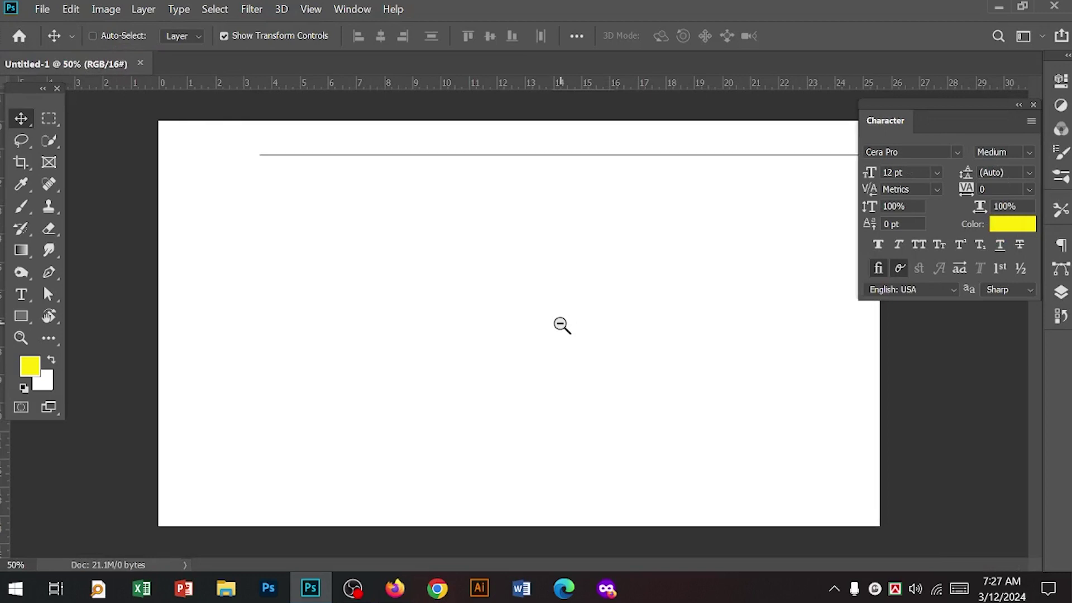
pyautogui.hotkey('ctrl', '-')
pyautogui.hotkey('ctrl', '+')
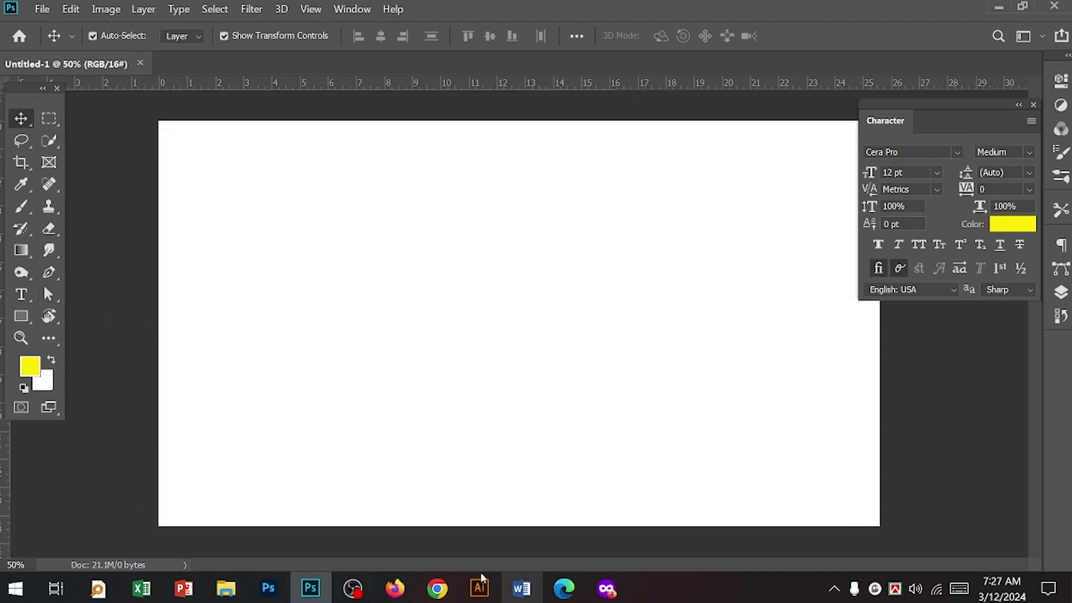
# Return to the Firefox search results and examine the Wyzowl and PhotoAdKing banner diagrams for the desktop and safe area dimensions
pyautogui.click(395, 588)
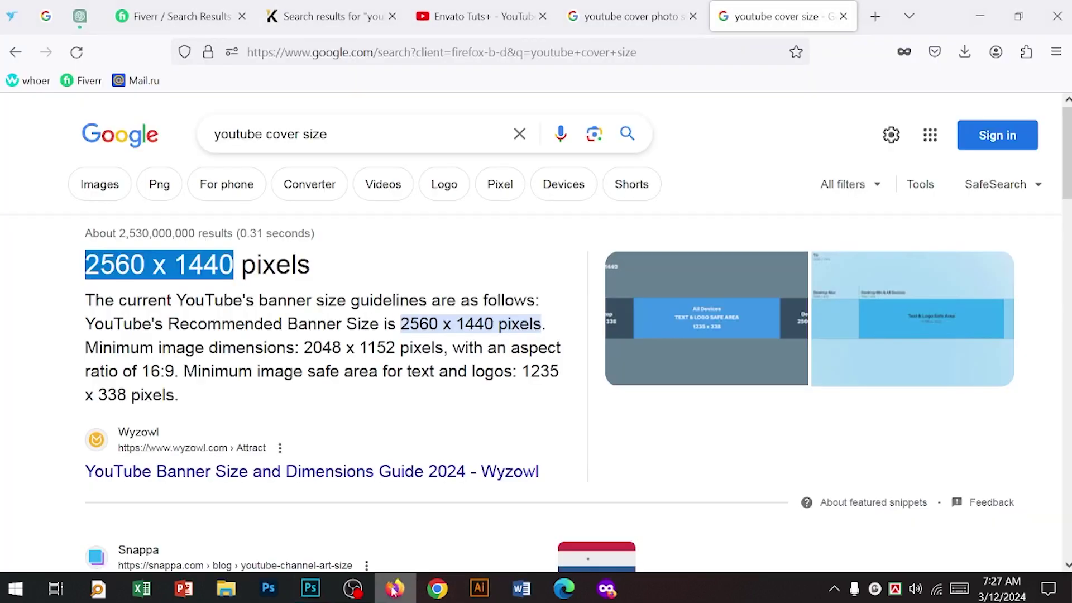
pyautogui.click(690, 339)
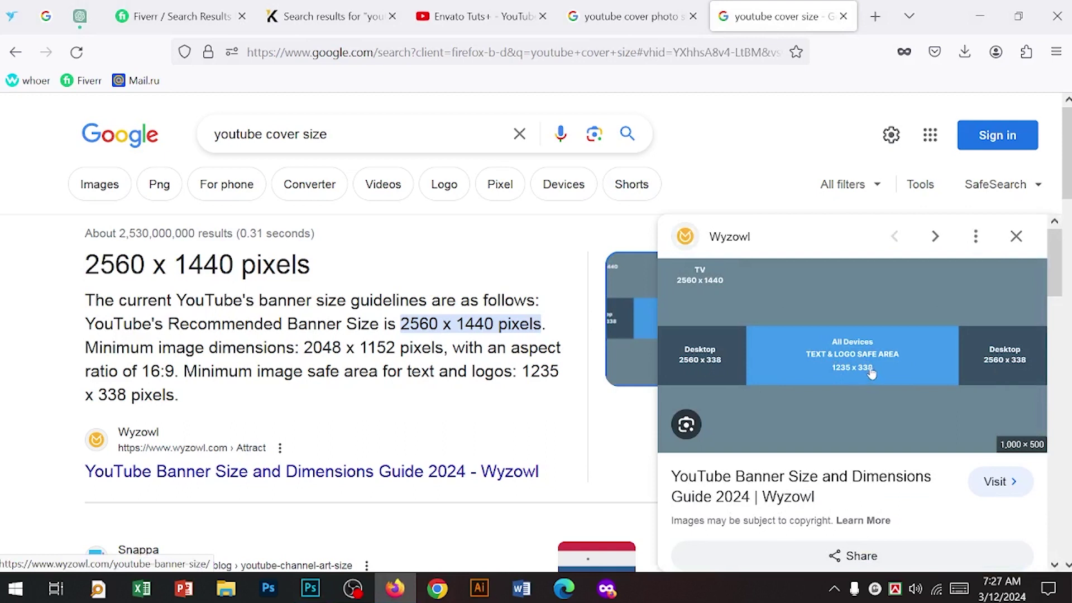
pyautogui.scroll(-5, 873, 370)
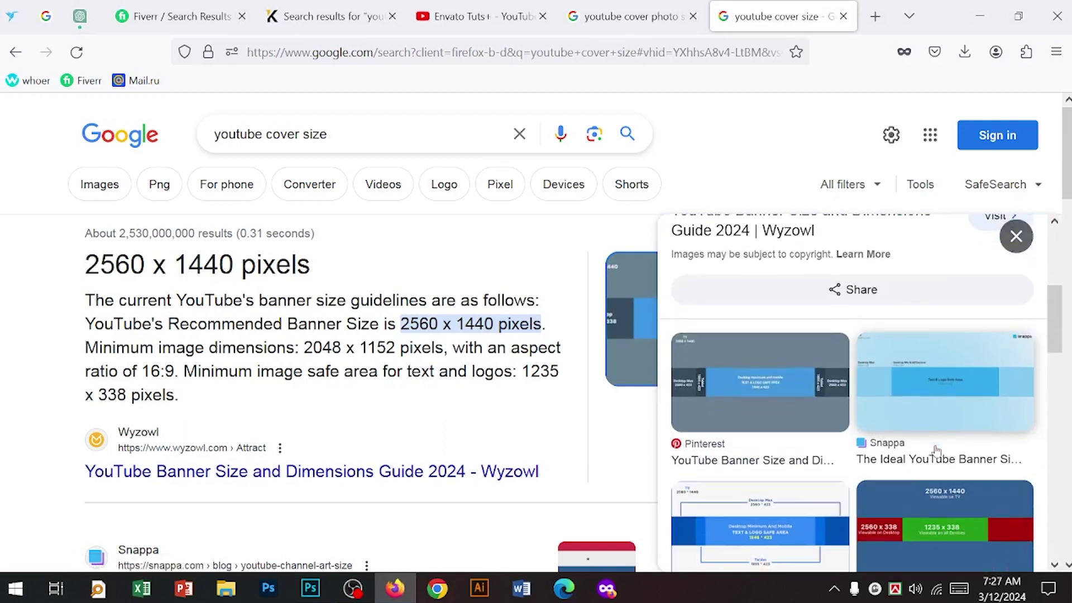
pyautogui.click(791, 484)
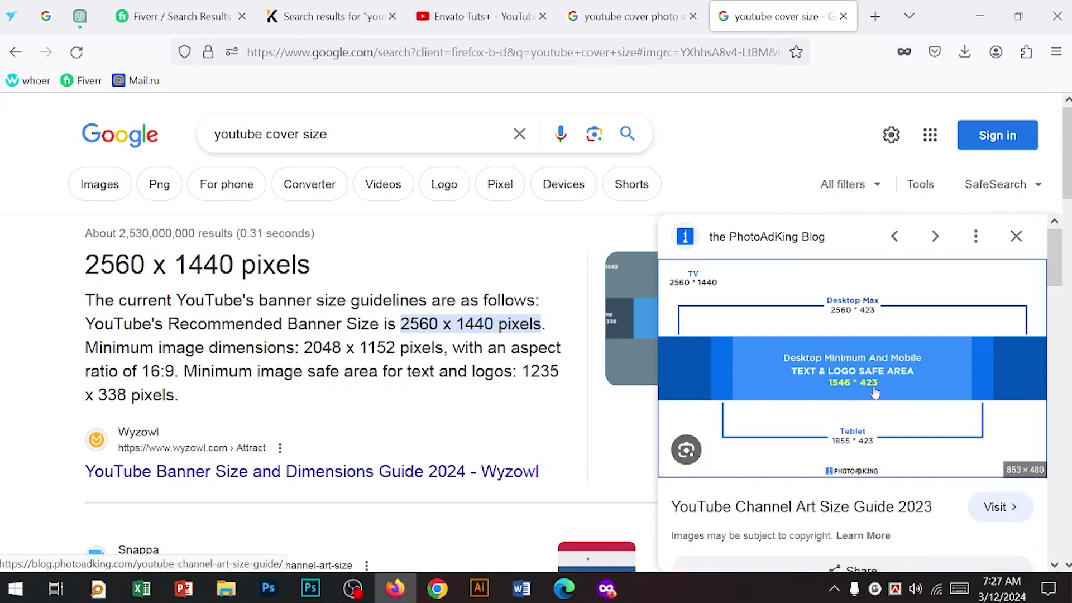
# Switch back to Photoshop and create a rectangle shape 1440 px wide and 423 px high on the canvas
pyautogui.click(310, 588)
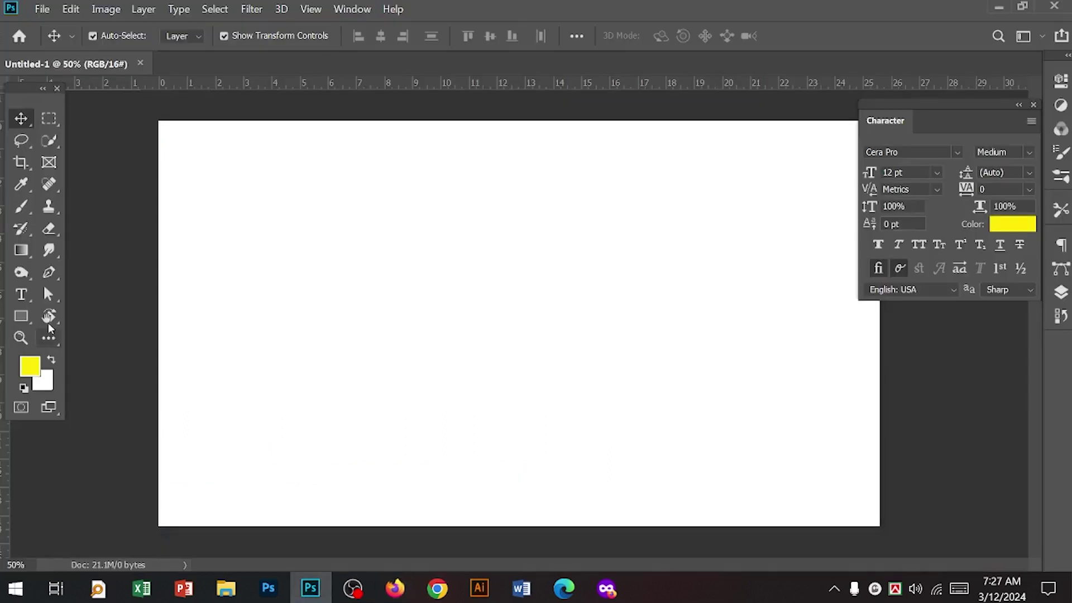
pyautogui.click(21, 317)
pyautogui.click(366, 328)
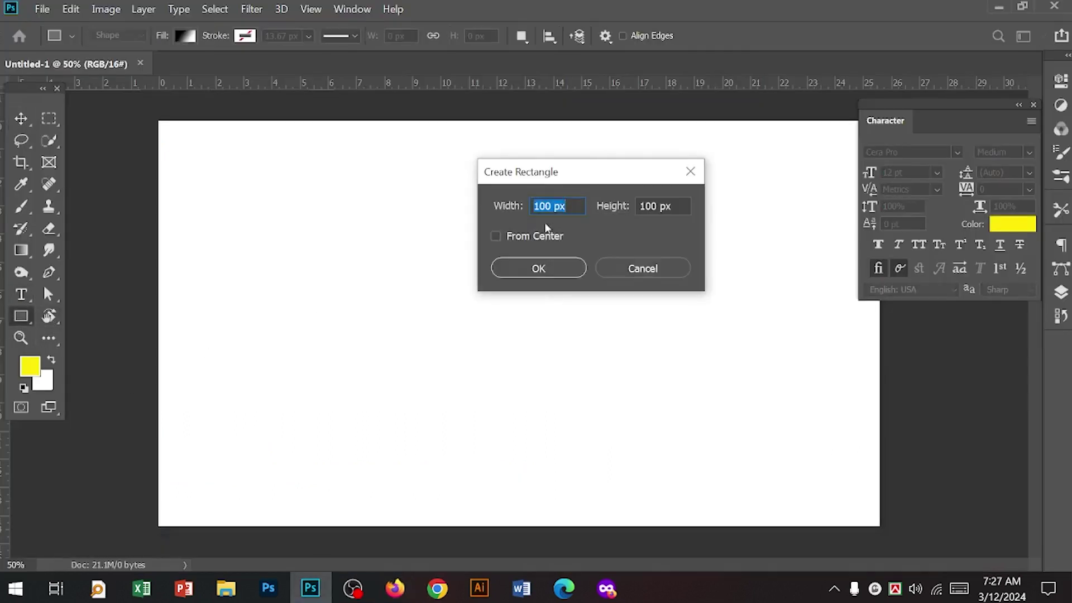
pyautogui.write('144')
pyautogui.click(638, 206)
pyautogui.press('Delete')
pyautogui.write('423')
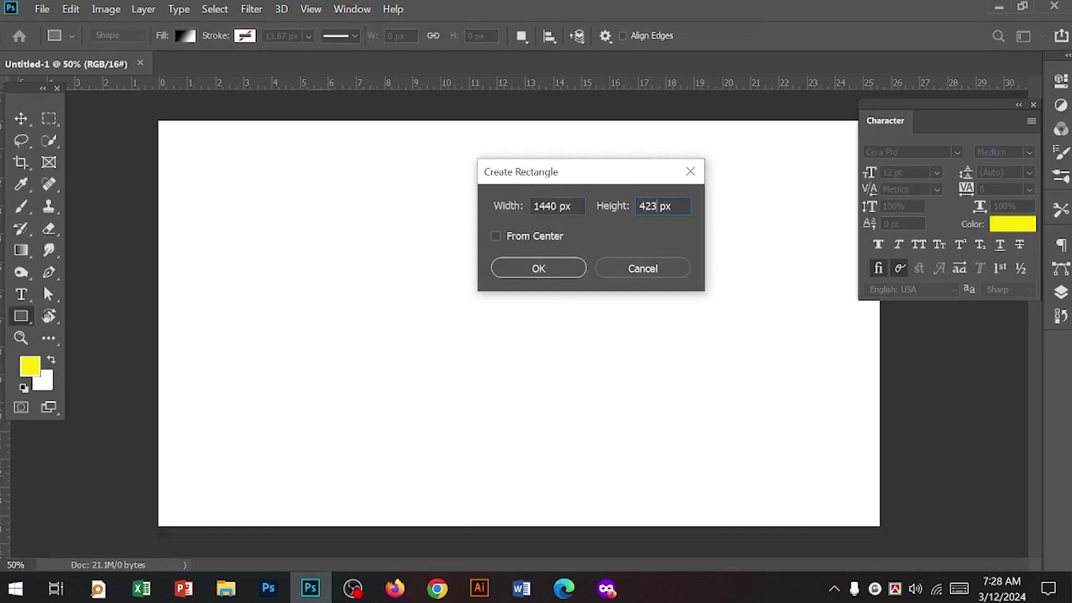
pyautogui.click(561, 268)
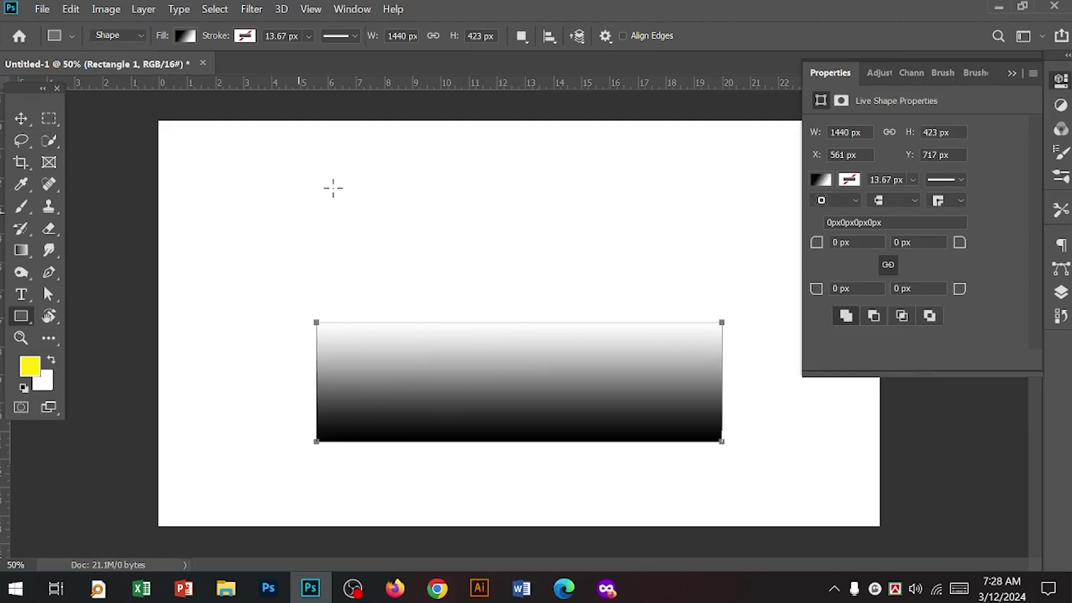
# Set the rectangle's width to 2560 px
pyautogui.click(402, 37)
pyautogui.write('256')
pyautogui.press('Return')
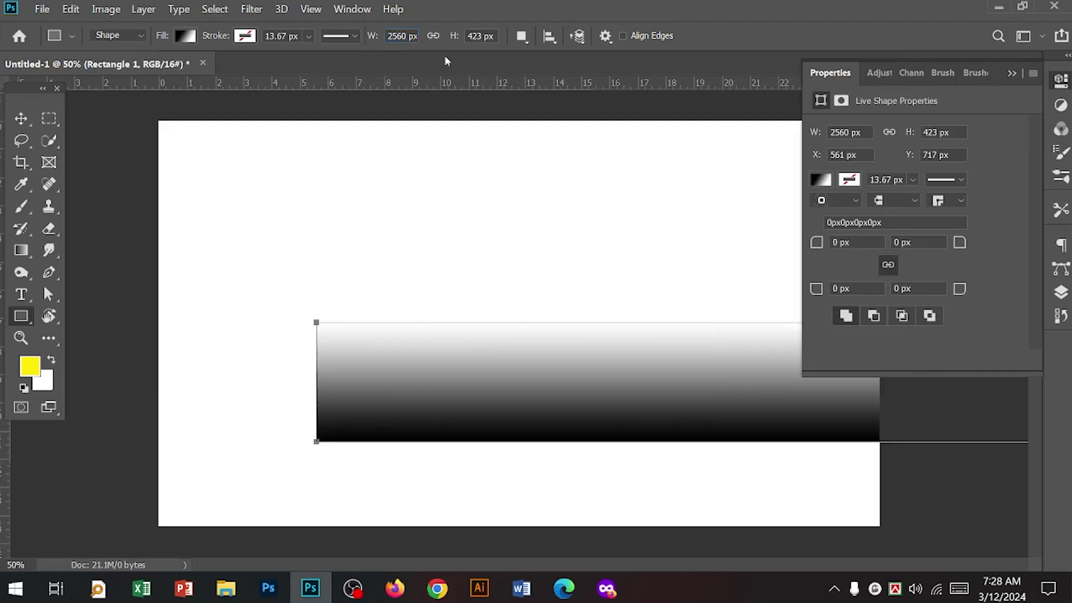
# Select the rectangle and Background layers together and align their vertical and horizontal centers
pyautogui.click(21, 118)
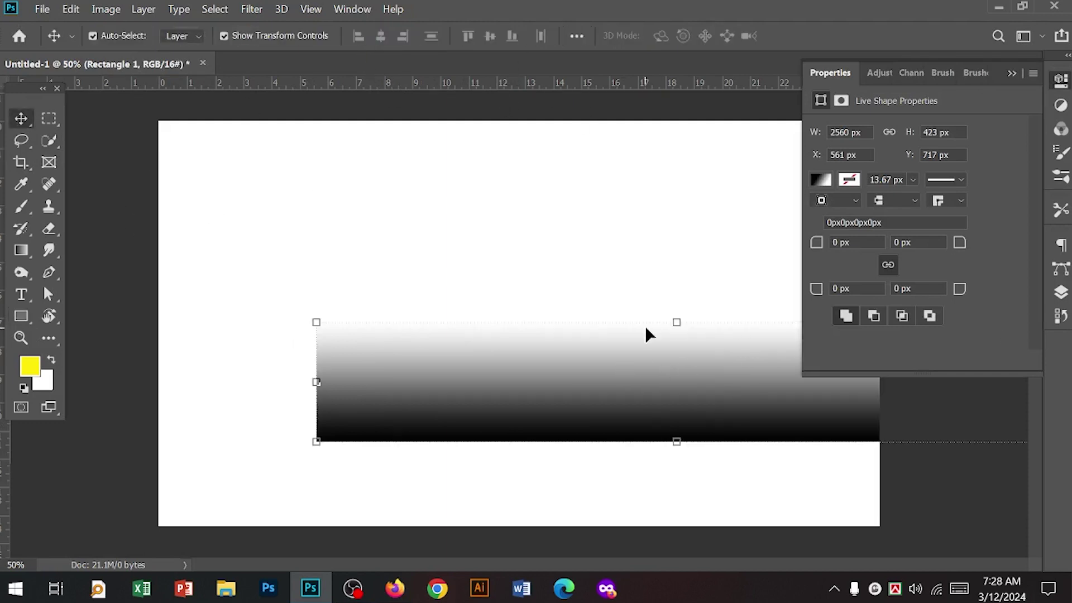
pyautogui.click(1061, 292)
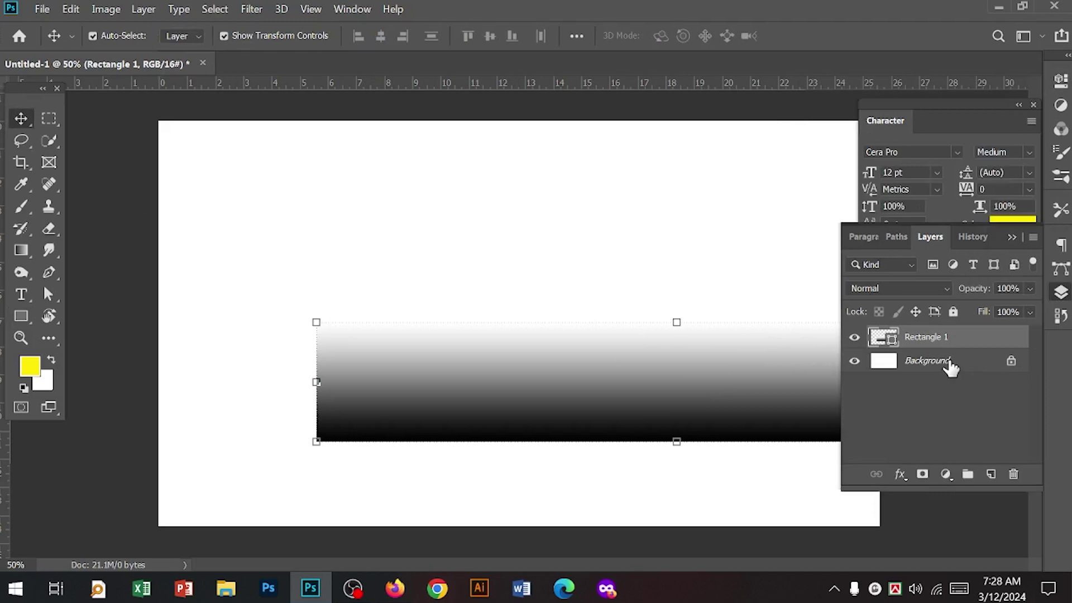
pyautogui.keyDown('shift'); pyautogui.click(949, 361); pyautogui.keyUp('shift')
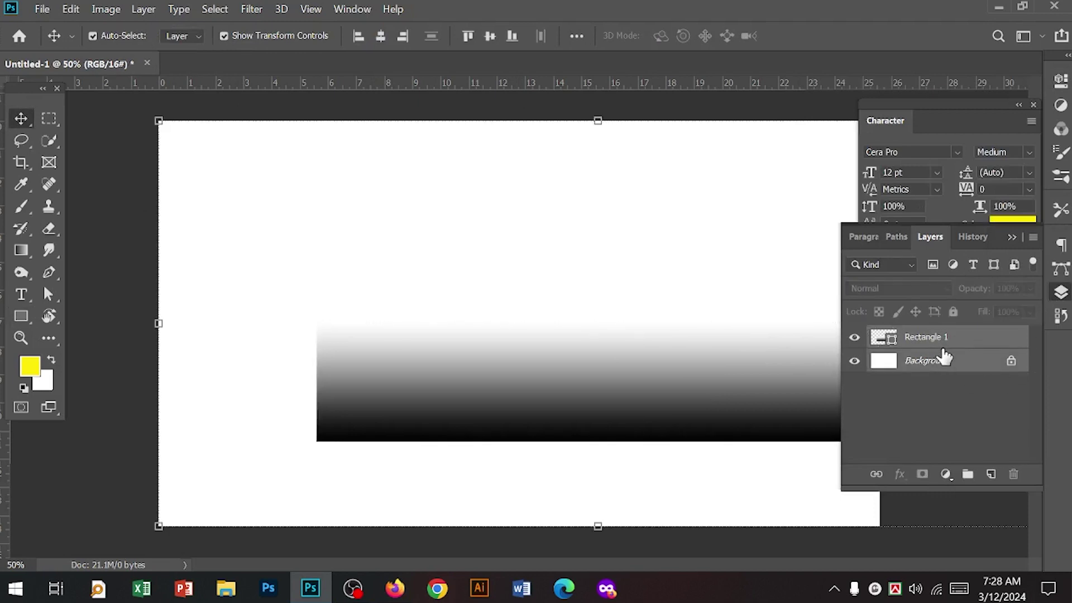
pyautogui.click(490, 36)
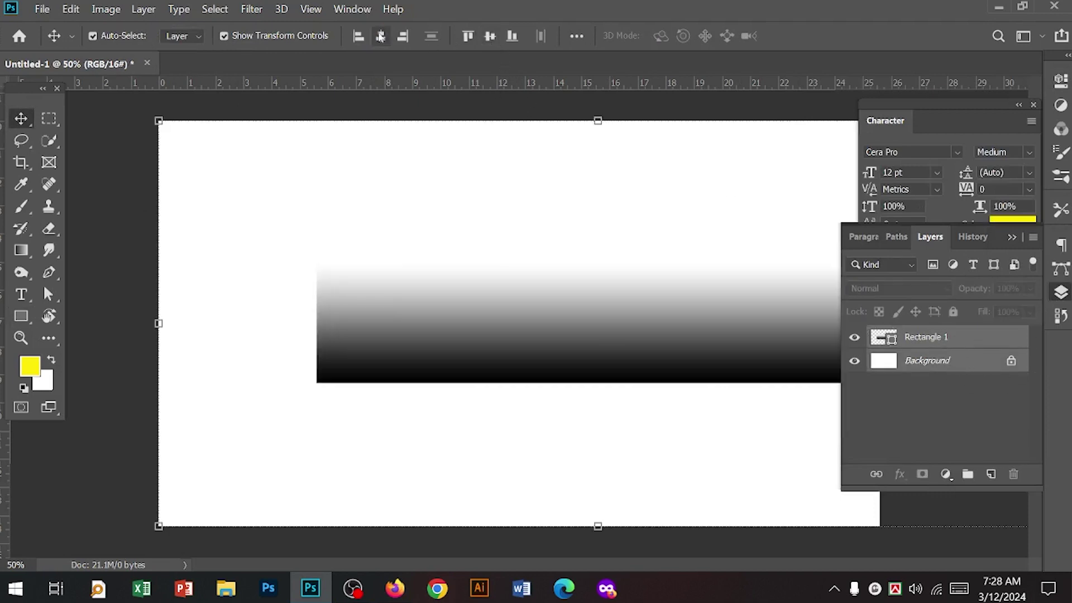
pyautogui.click(381, 36)
# Place horizontal guides along the upper and lower edges of the centered rectangle, and delete the rectangle
pyautogui.click(484, 299)
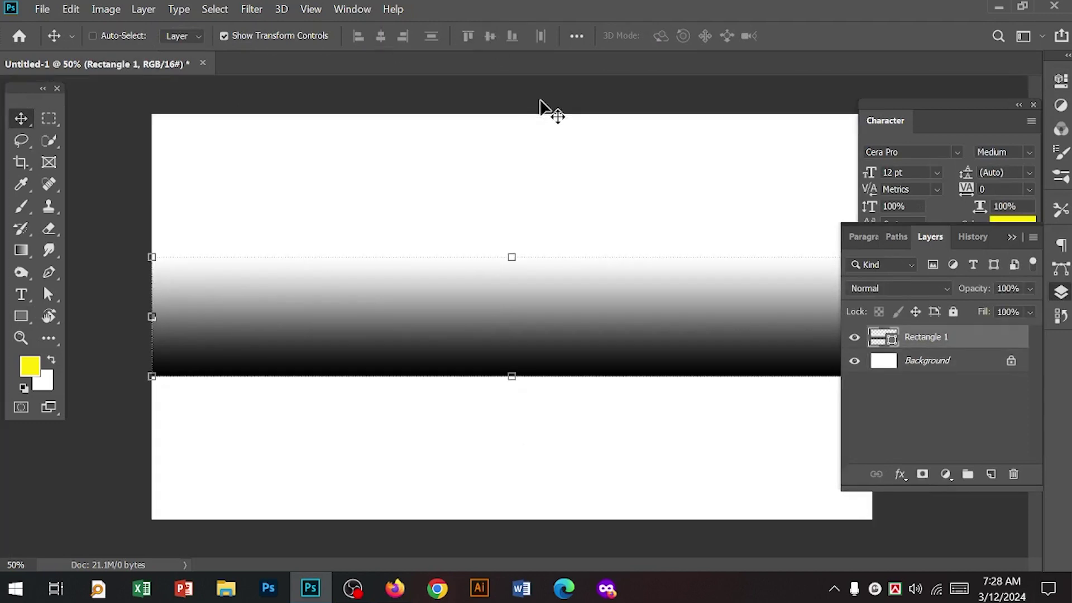
pyautogui.moveTo(539, 84); pyautogui.dragTo(586, 263)
pyautogui.moveTo(614, 84); pyautogui.dragTo(636, 383)
pyautogui.click(622, 321)
pyautogui.press('Delete')
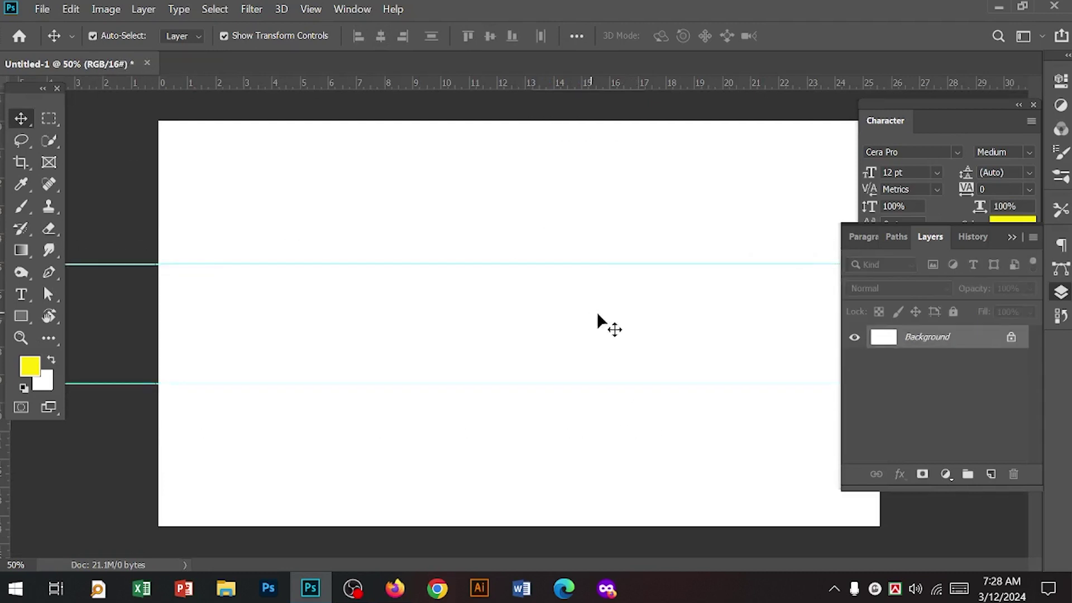
# Switch to Firefox and view the NogenTech banner size diagram to check the text and logo safe area dimensions
pyautogui.click(395, 588)
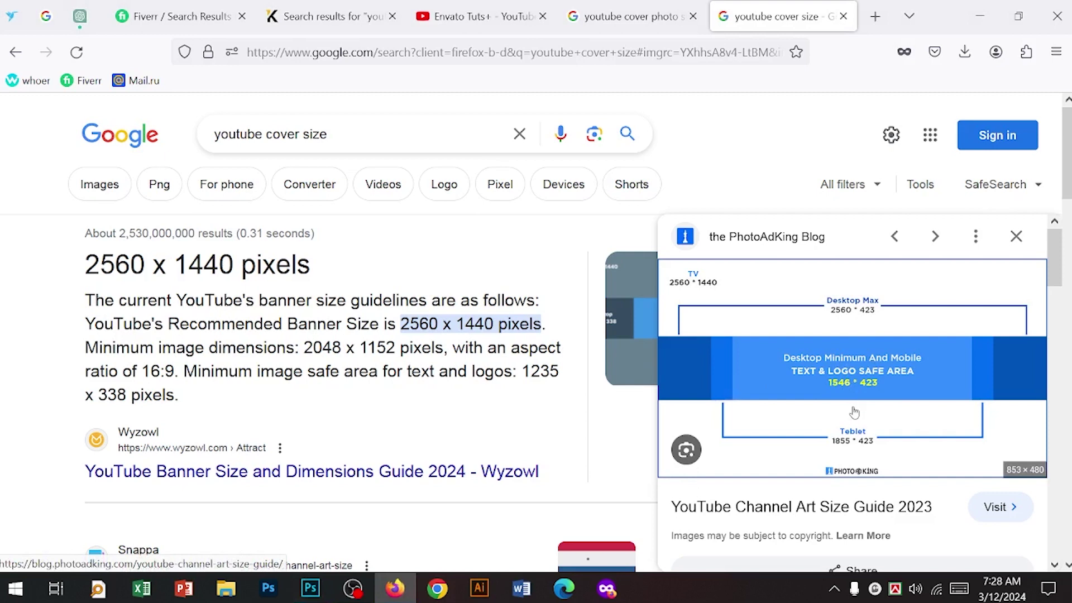
pyautogui.scroll(-5, 854, 403)
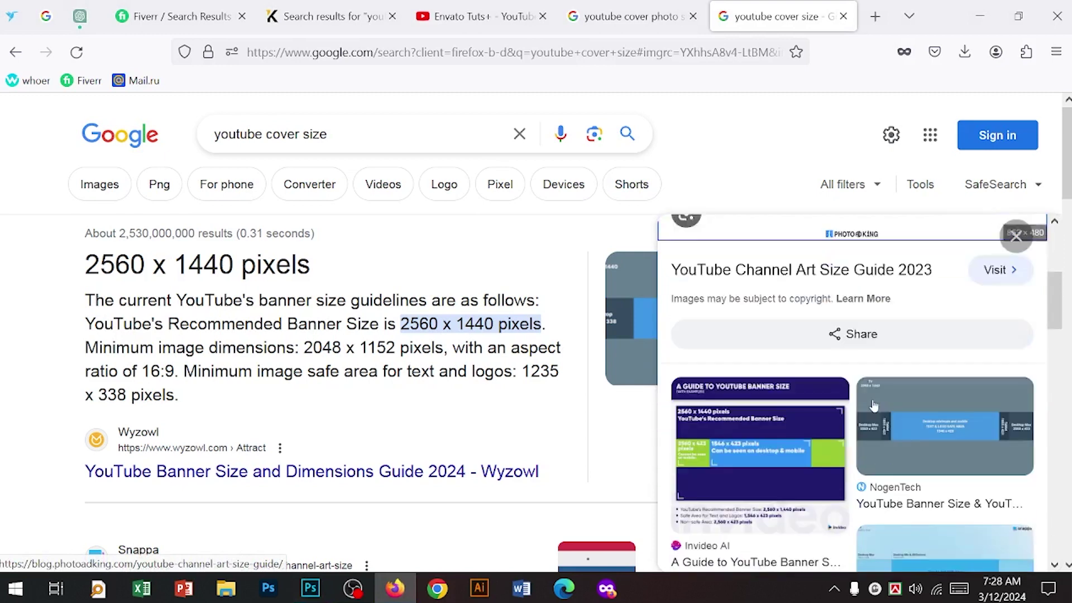
pyautogui.click(921, 373)
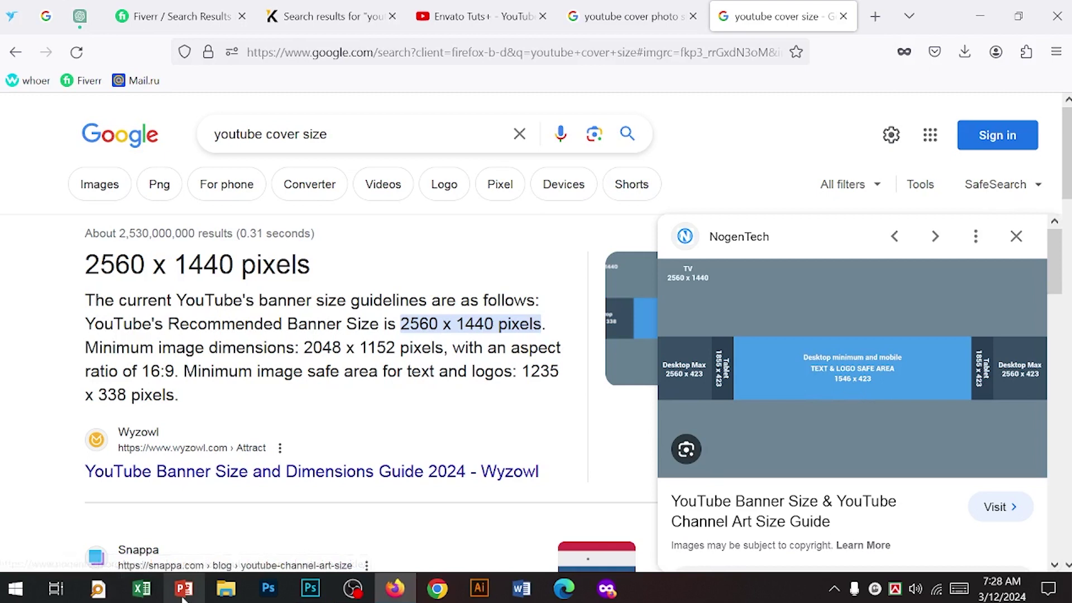
# Switch back to Photoshop and create a rectangle shape 1546 px wide and 423 px high for the safe area
pyautogui.click(310, 588)
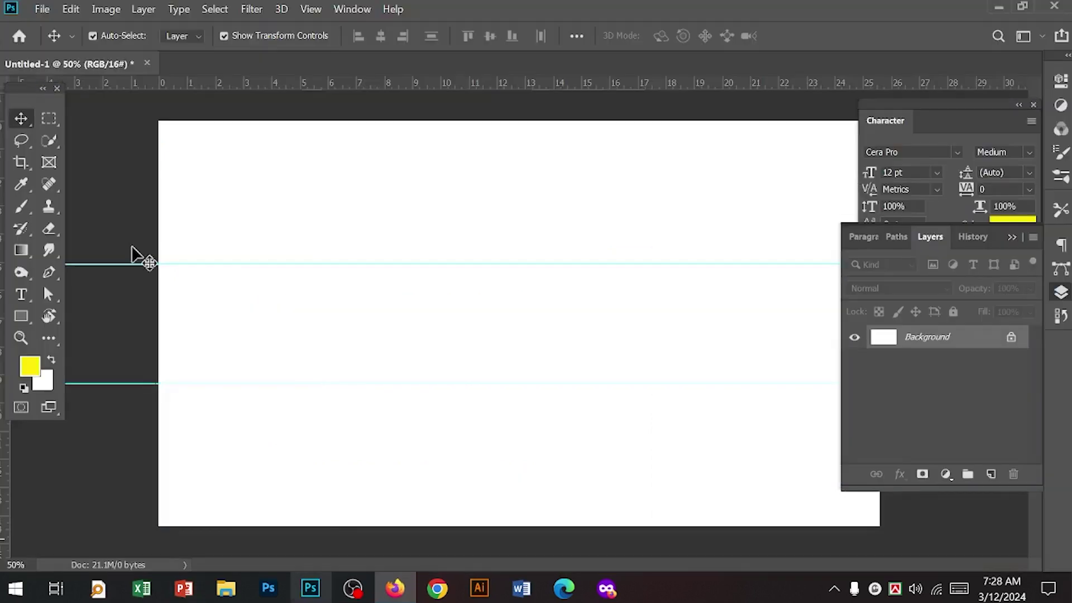
pyautogui.click(22, 316)
pyautogui.click(378, 343)
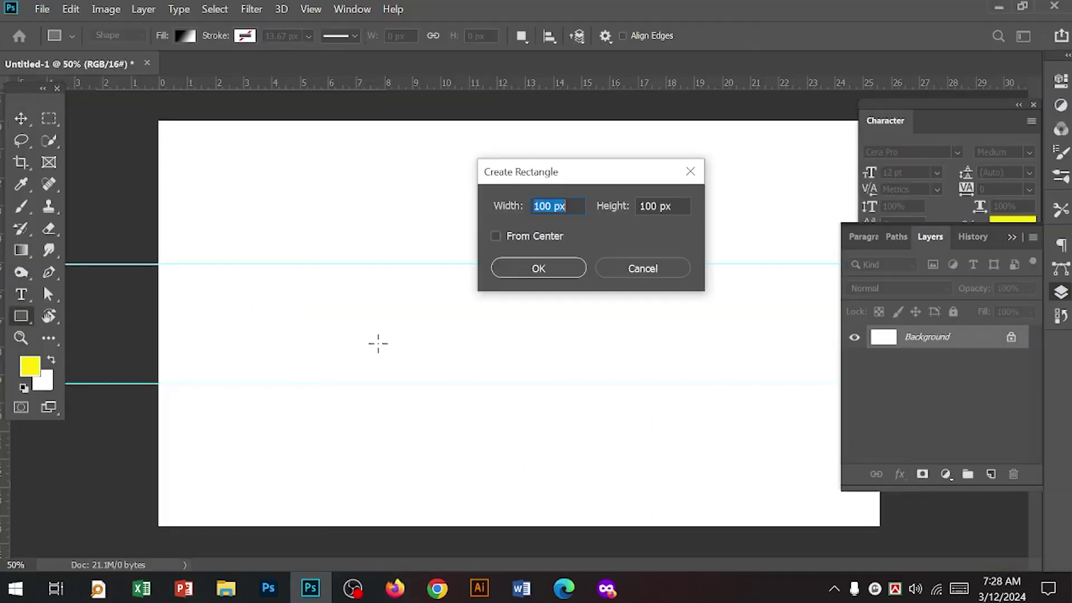
pyautogui.doubleClick(547, 208)
pyautogui.write('1546')
pyautogui.press('Tab')
pyautogui.write('423')
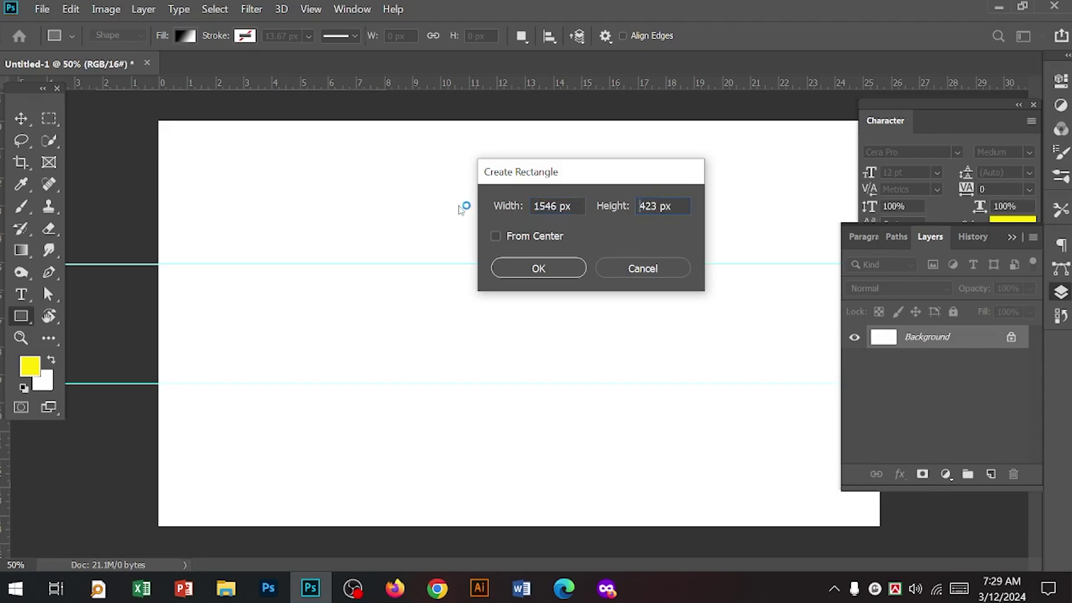
pyautogui.press('Return')
pyautogui.click(21, 118)
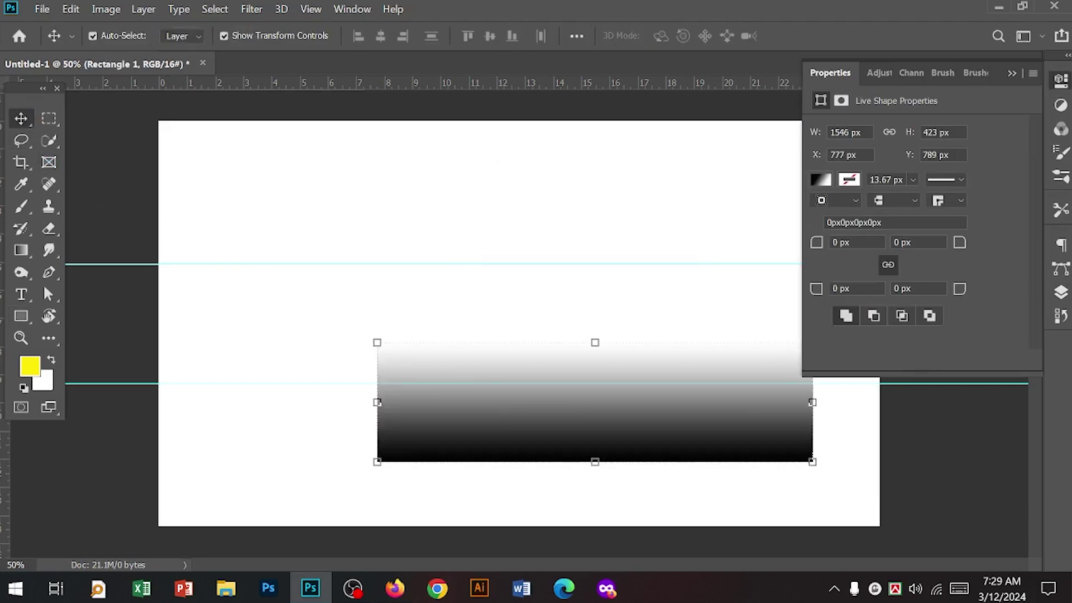
# Select the 1546 x 423 px rectangle and Background layers together and align their vertical and horizontal centers
pyautogui.click(1061, 291)
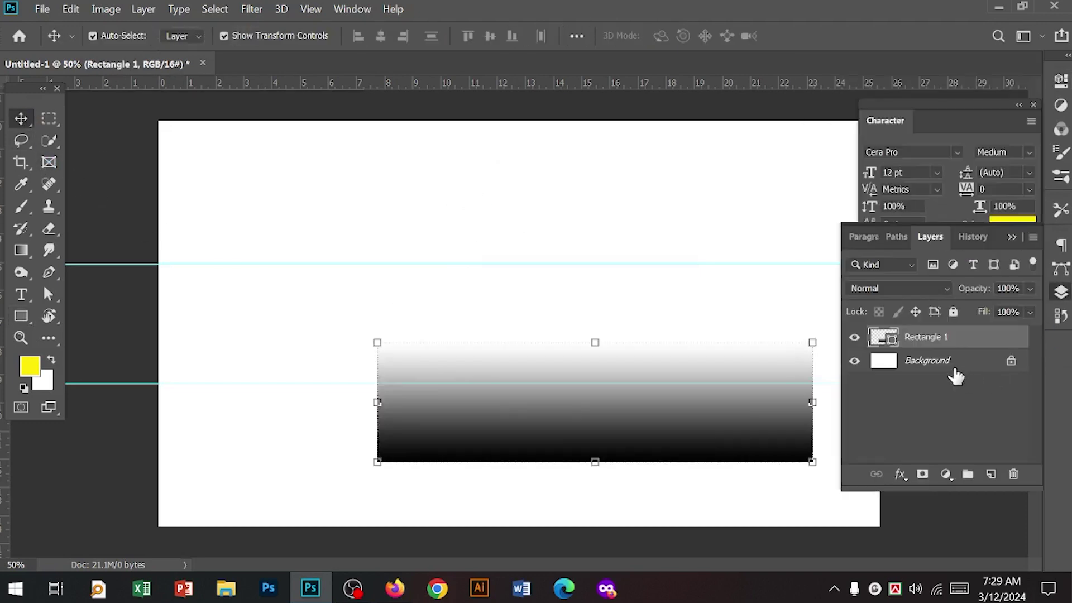
pyautogui.click(937, 361)
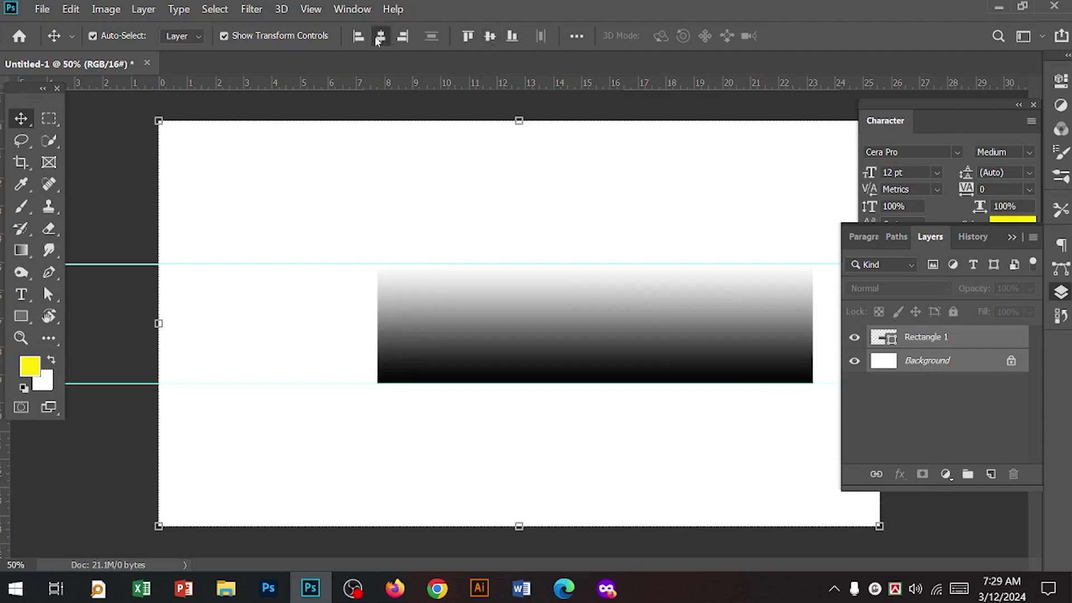
pyautogui.click(380, 36)
# Place vertical guides along both side edges of the centered rectangle, and delete the rectangle
pyautogui.moveTo(2, 463); pyautogui.dragTo(300, 435)
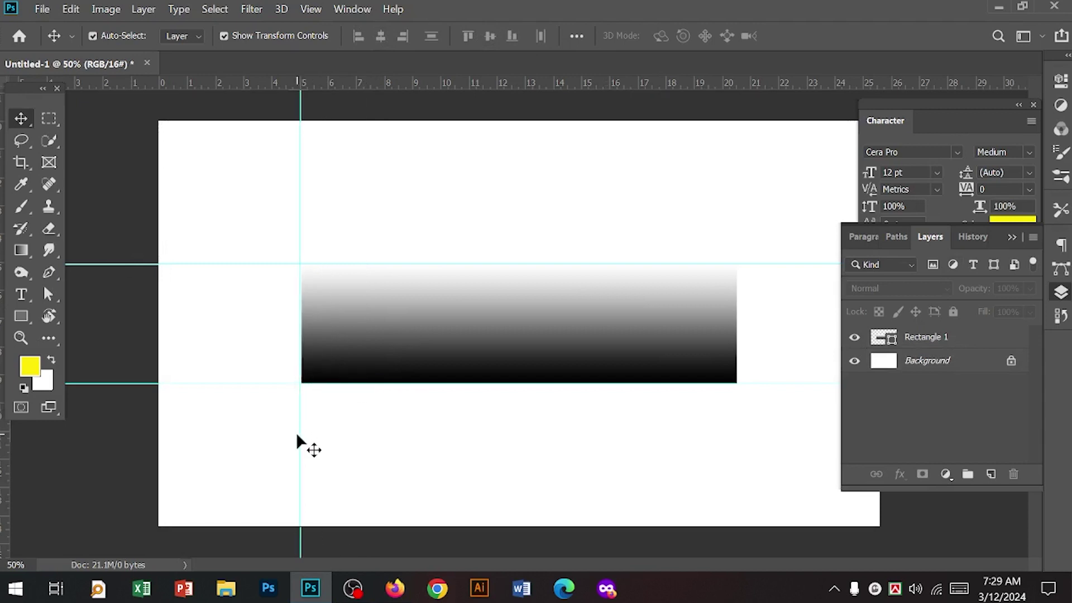
pyautogui.moveTo(3, 480); pyautogui.dragTo(737, 412)
pyautogui.click(427, 341)
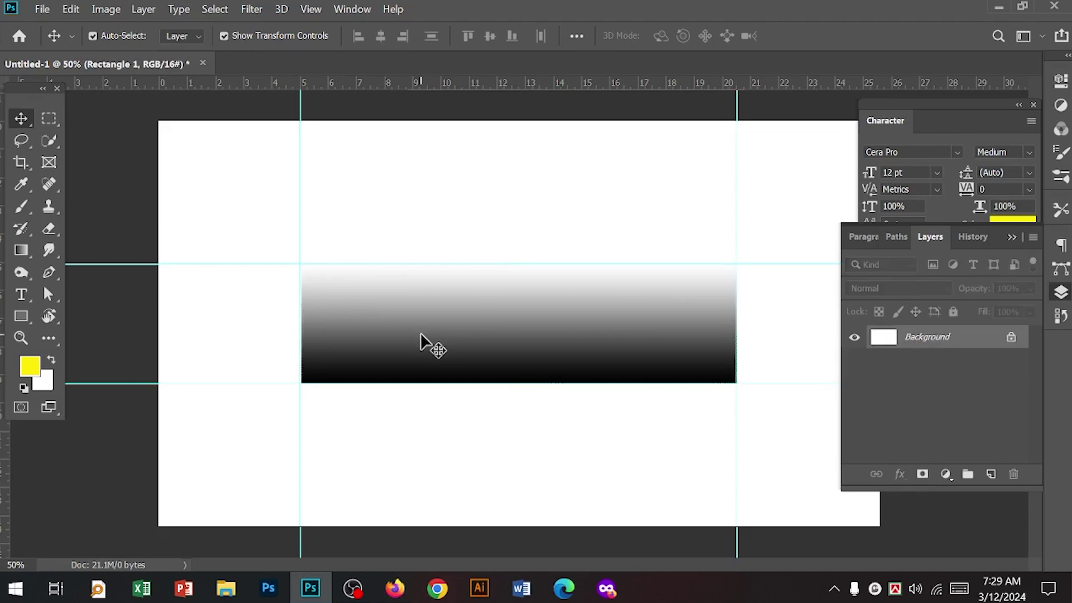
pyautogui.press('Delete')
pyautogui.hotkey('ctrl', '-')
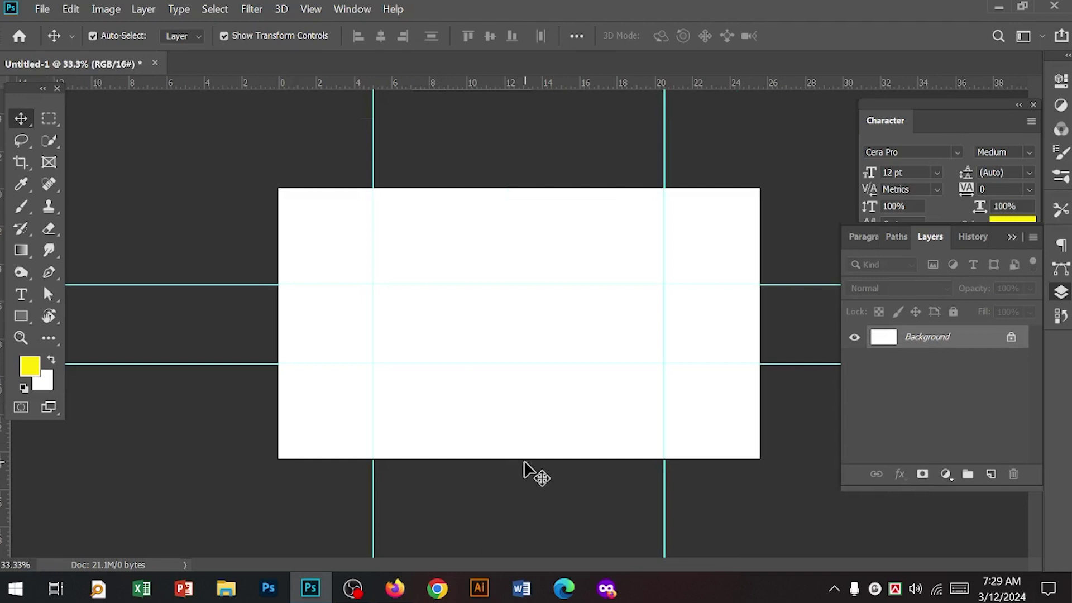
pyautogui.hotkey('ctrl', 'space')
pyautogui.click(527, 345)
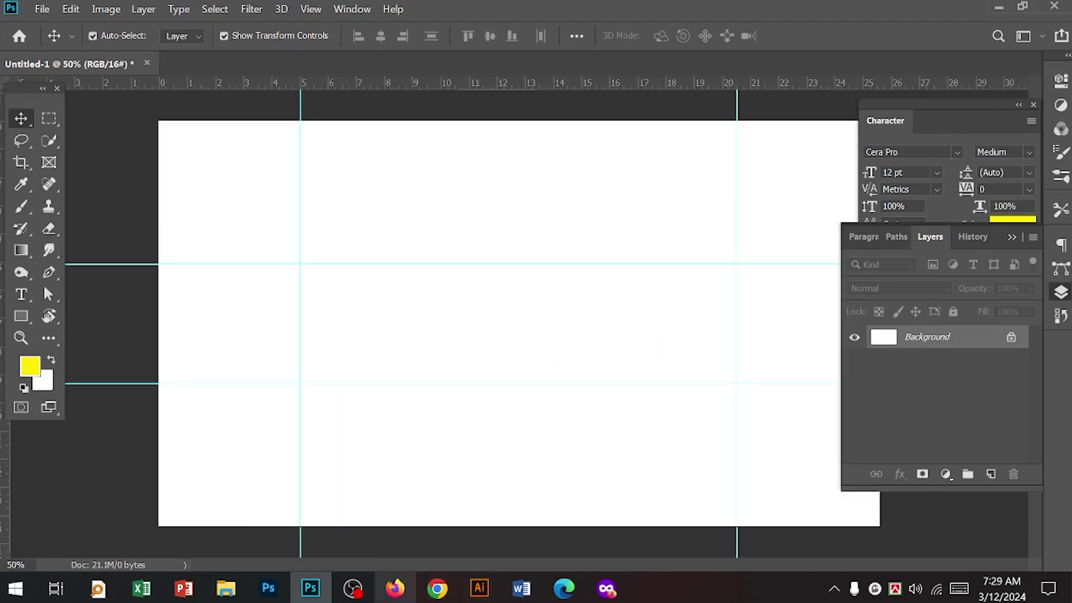
# Switch to Firefox, search for google, and open the Google home page from the results
pyautogui.click(394, 589)
pyautogui.tripleClick(398, 134)
pyautogui.write('google')
pyautogui.press('Return')
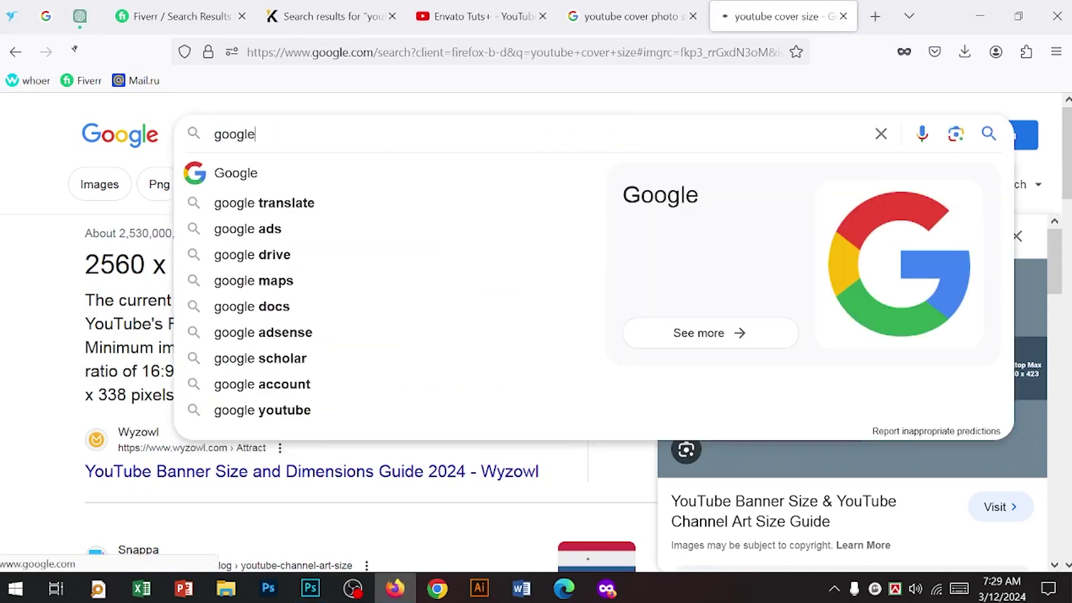
pyautogui.click(112, 303)
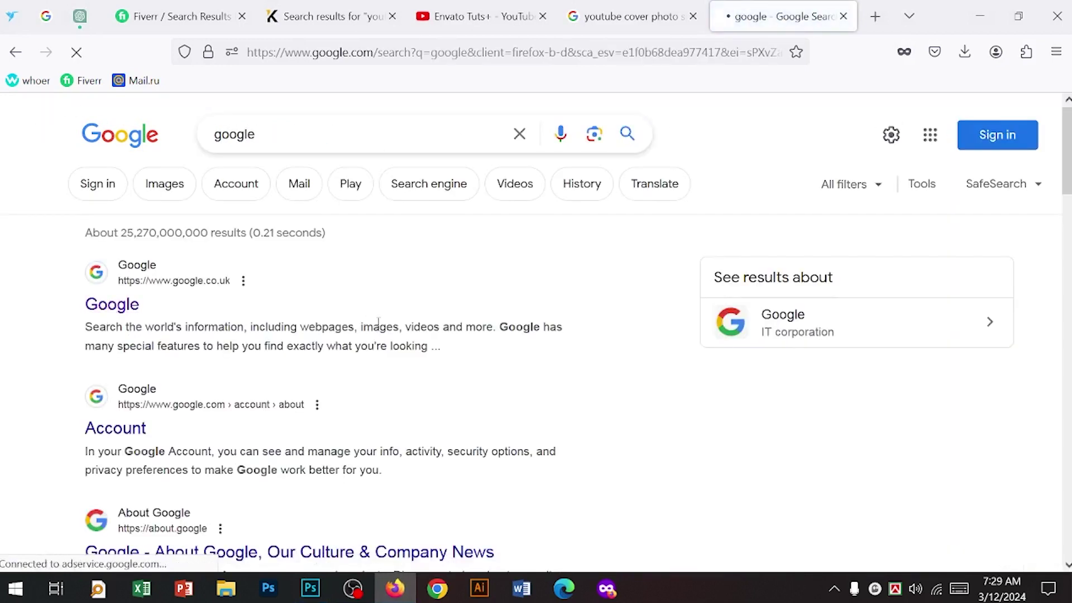
# Search Google for red color abstract background and show the image results
pyautogui.click(347, 276)
pyautogui.write('red c')
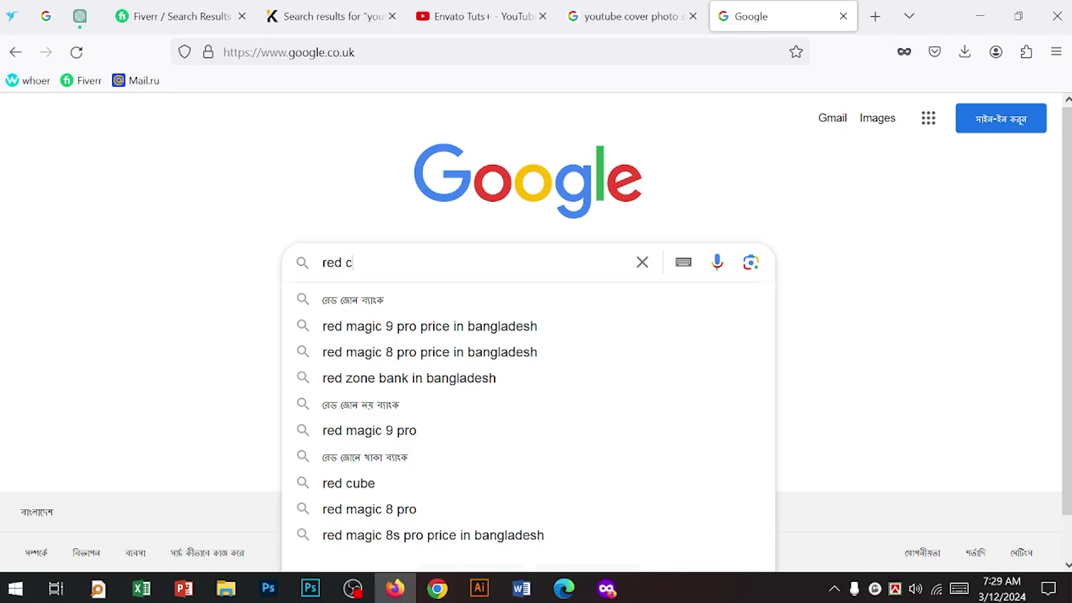
pyautogui.write('olor ab')
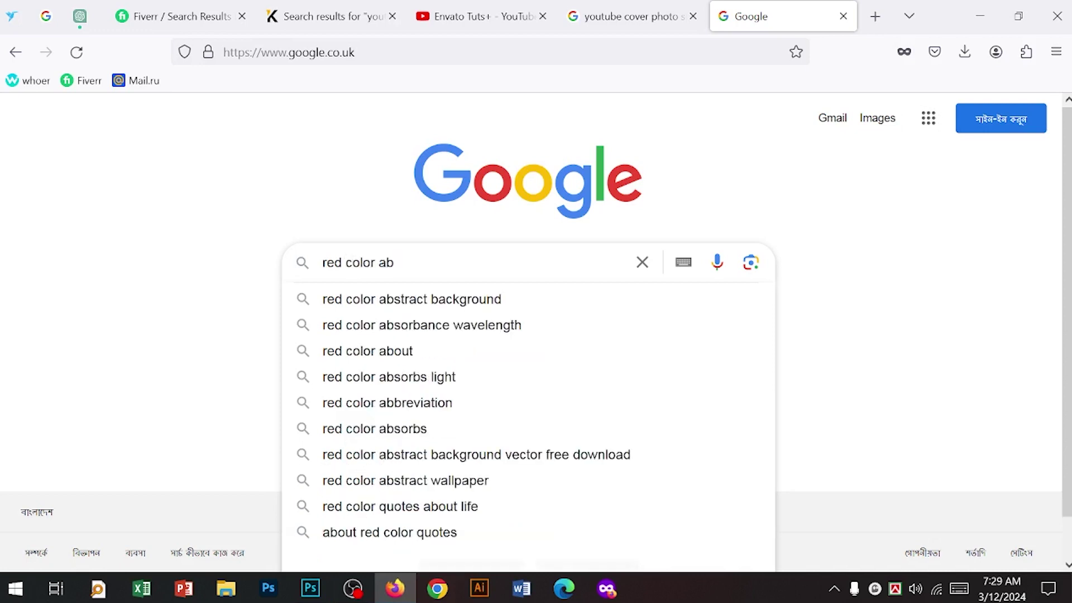
pyautogui.click(372, 302)
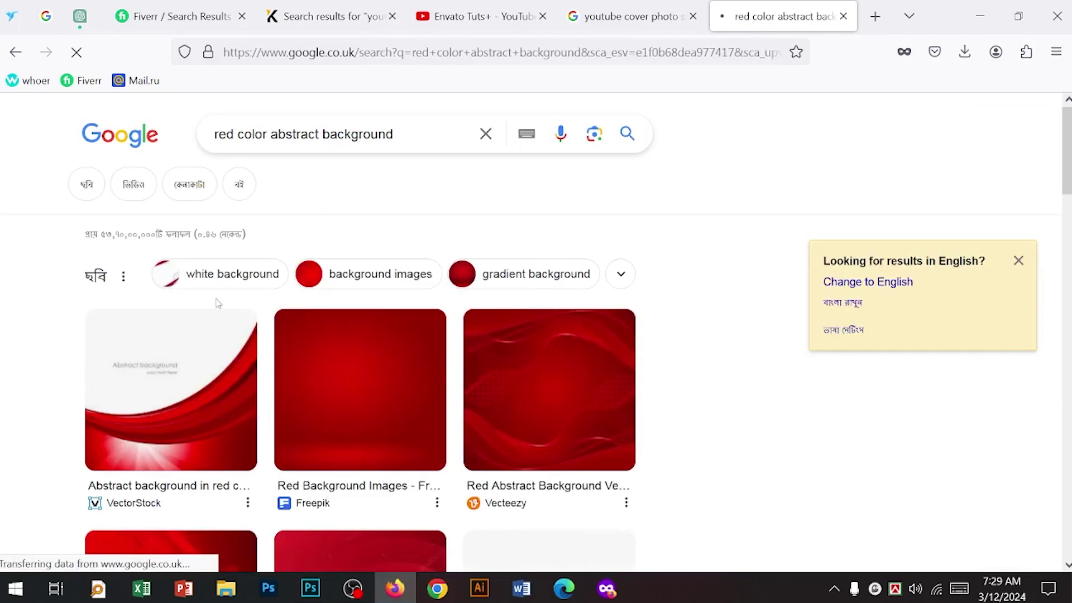
pyautogui.click(88, 185)
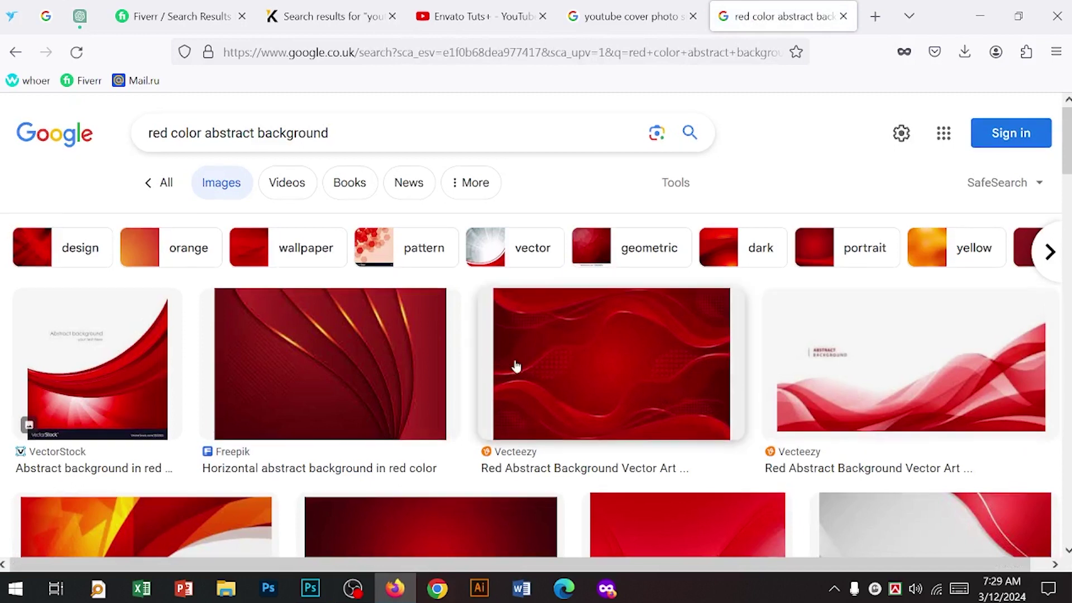
# Open the Adobe Stock image with red-orange shapes and a white curve, and copy it
pyautogui.scroll(-5, 516, 366)
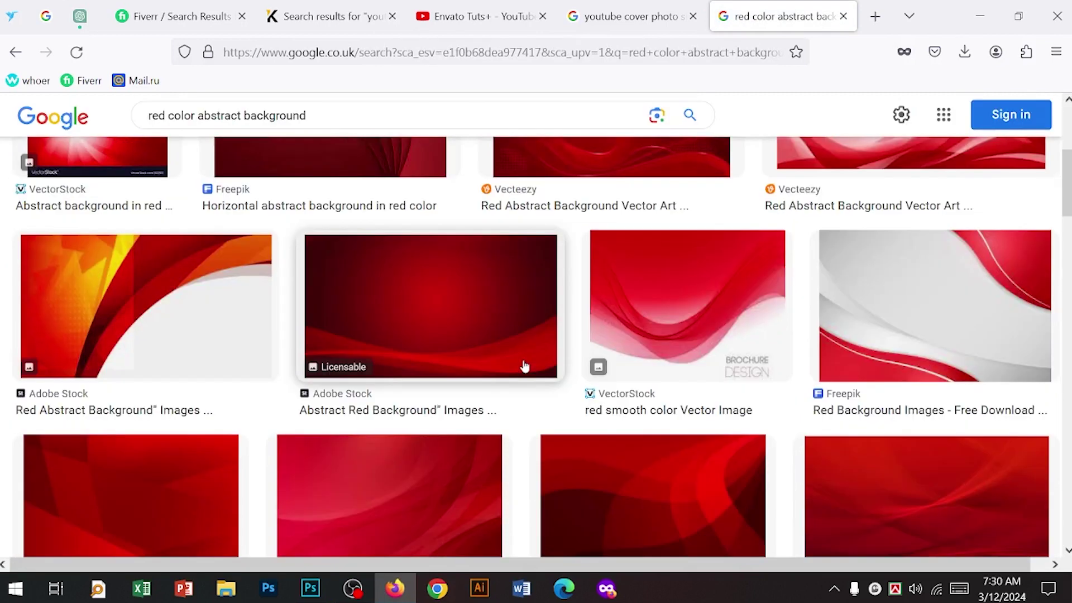
pyautogui.click(190, 327)
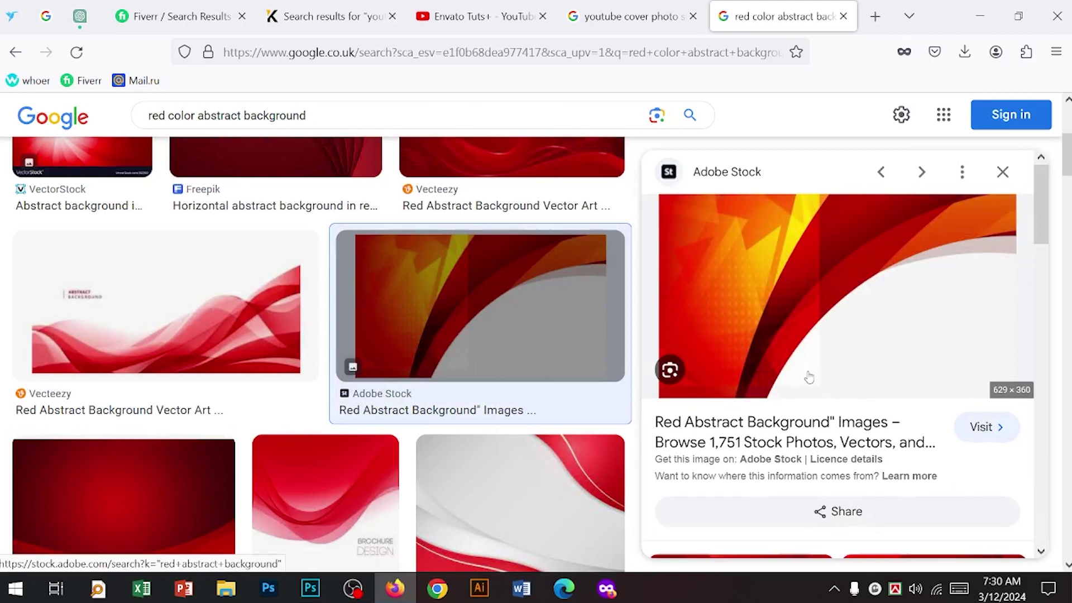
pyautogui.rightClick(808, 307)
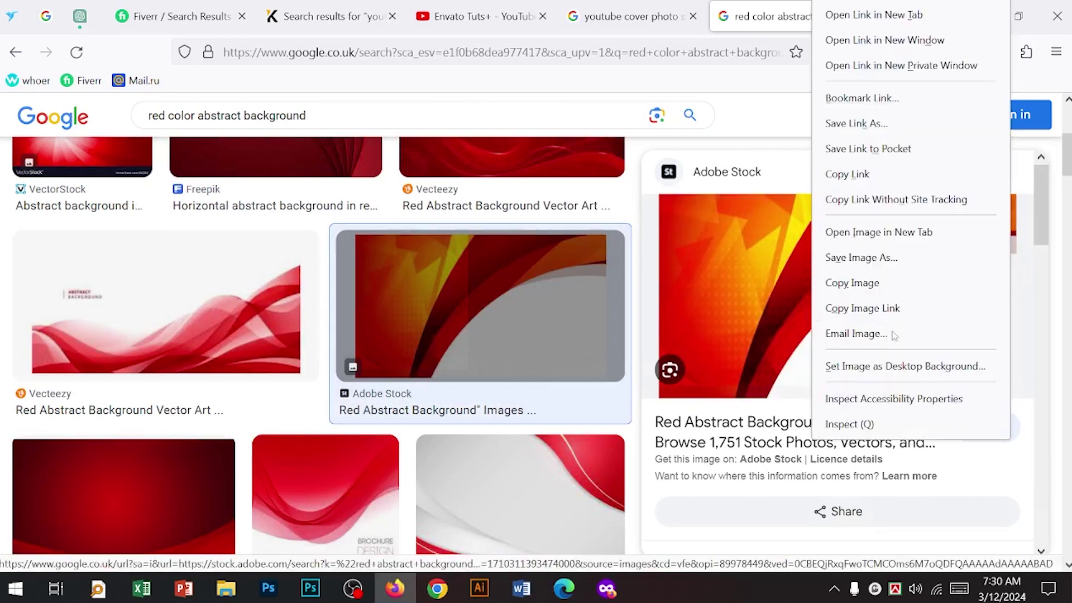
pyautogui.click(852, 283)
# Switch to Photoshop, paste the copied image, and transform it so it is flipped vertically but not horizontally
pyautogui.click(310, 588)
pyautogui.hotkey('ctrl', 'v')
pyautogui.hotkey('ctrl', 't')
pyautogui.moveTo(520, 263); pyautogui.dragTo(519, 489)
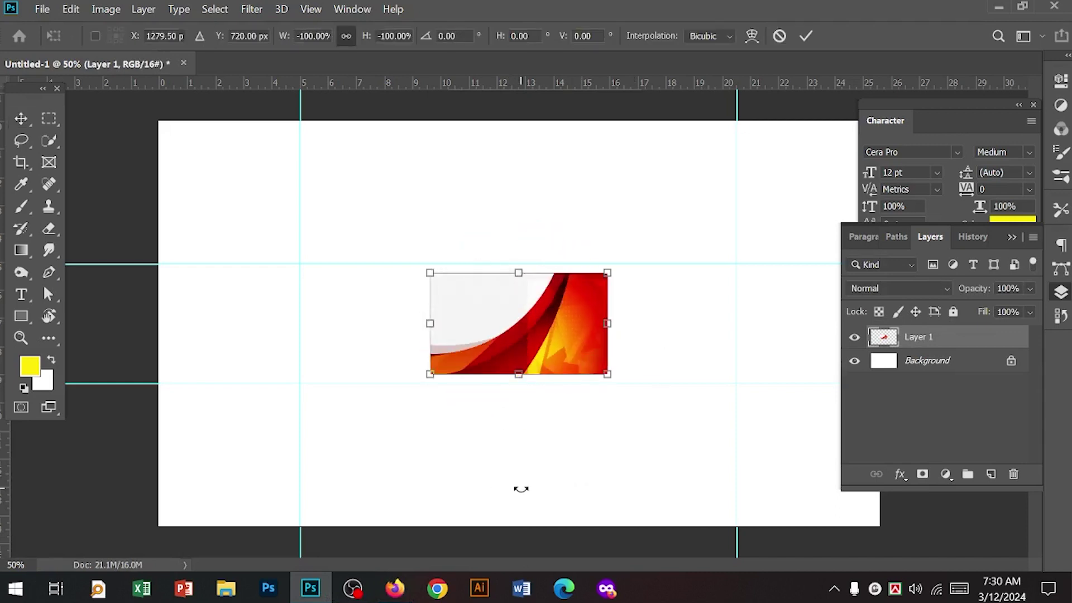
pyautogui.rightClick(560, 331)
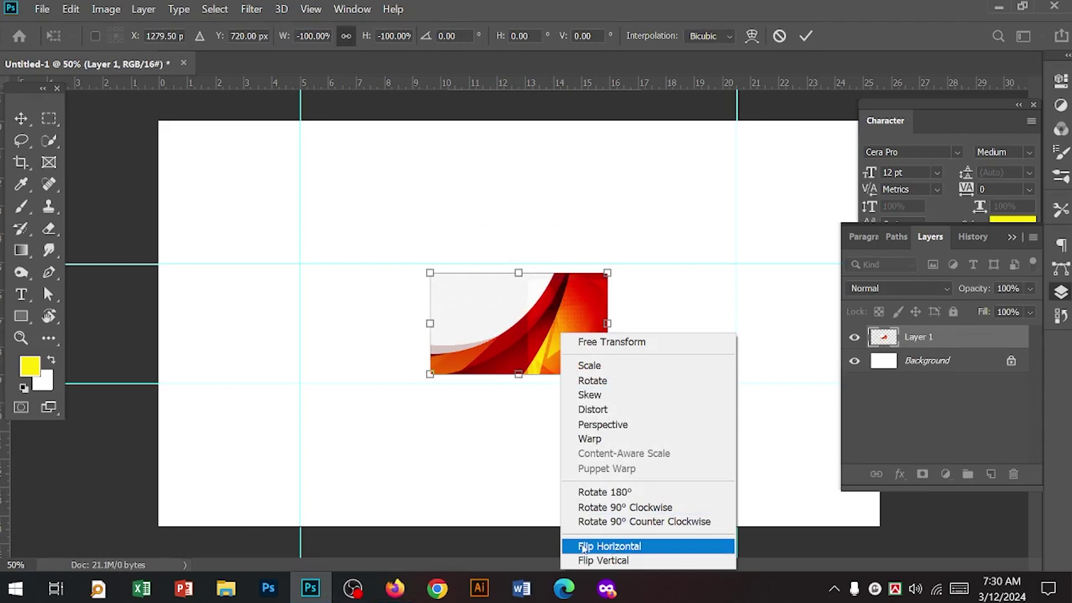
pyautogui.click(608, 547)
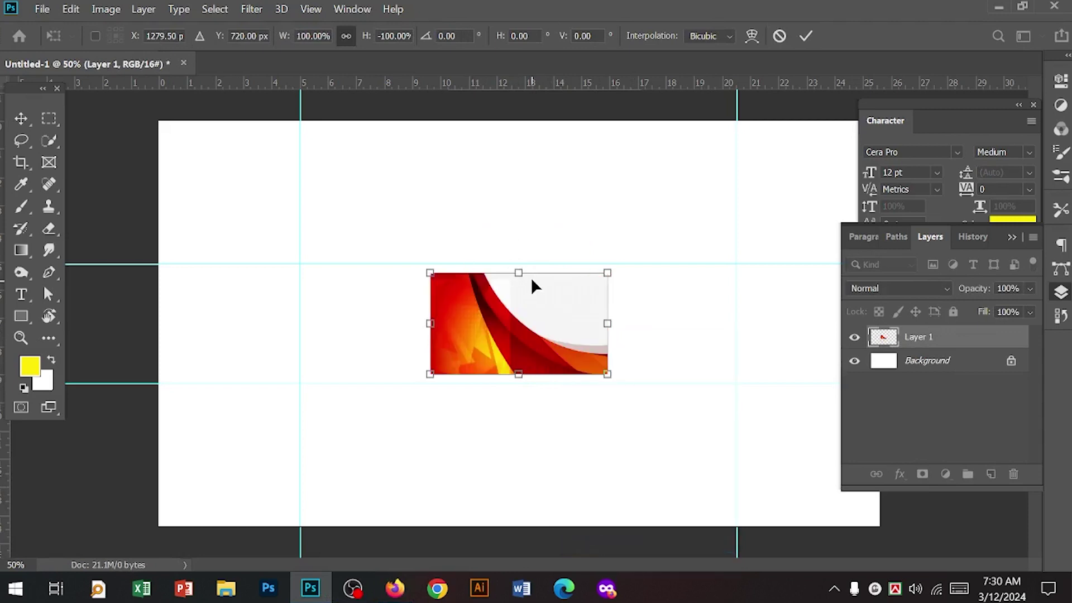
# Move the image to the canvas's left edge and stretch it between the horizontal guides, about 254% wide and 117.5% high
pyautogui.moveTo(489, 313); pyautogui.dragTo(220, 313)
pyautogui.moveTo(336, 365); pyautogui.dragTo(608, 386)
pyautogui.moveTo(429, 359); pyautogui.dragTo(398, 358)
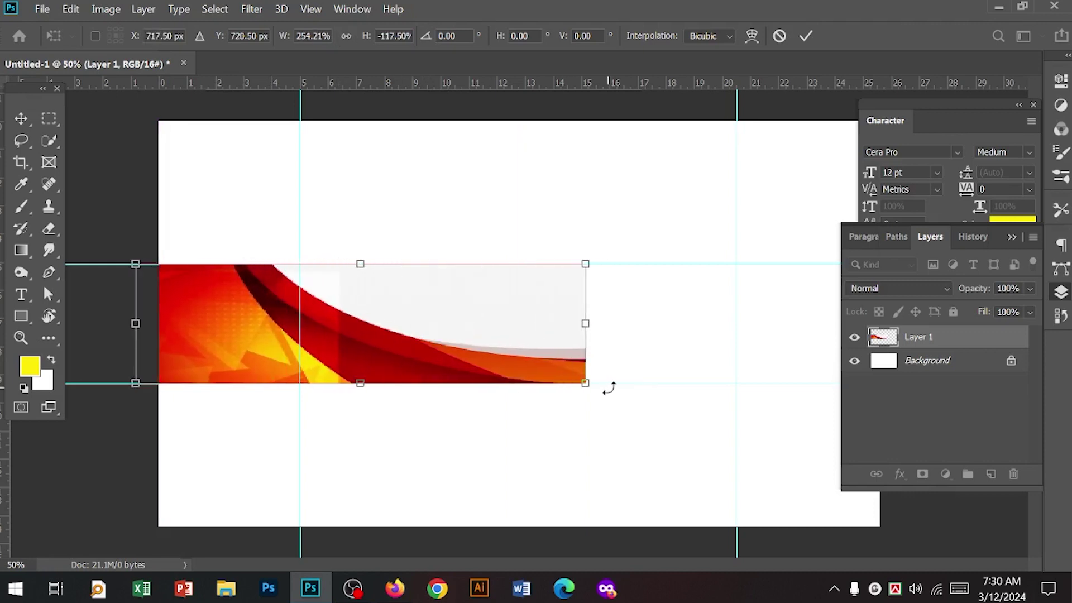
pyautogui.press('Return')
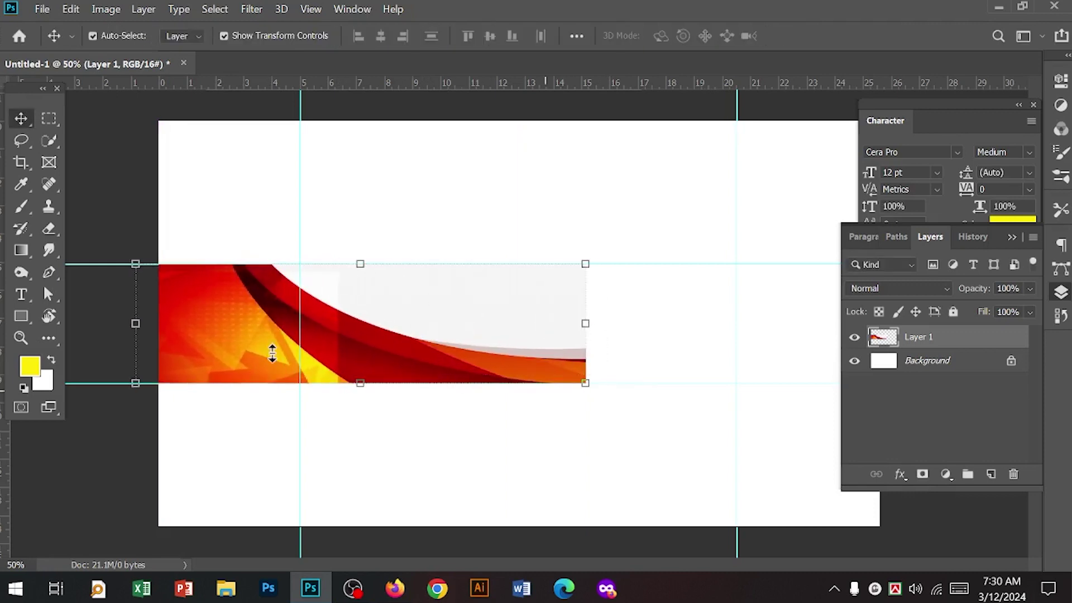
# Apply a Radial Blur to the image layer using the Spin method and Good quality
pyautogui.click(256, 9)
pyautogui.moveTo(441, 167)
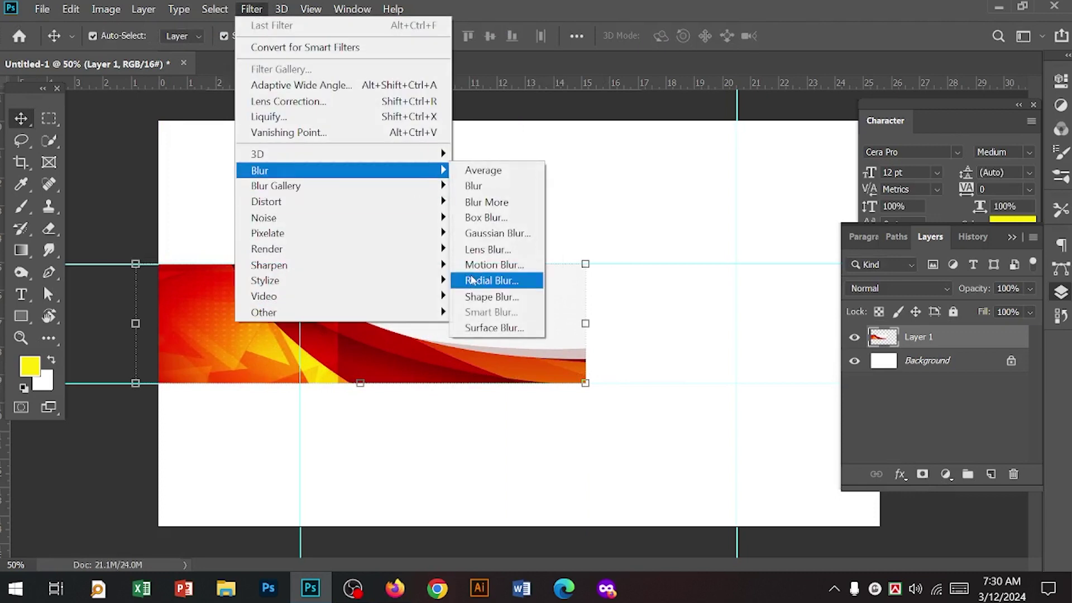
pyautogui.click(472, 280)
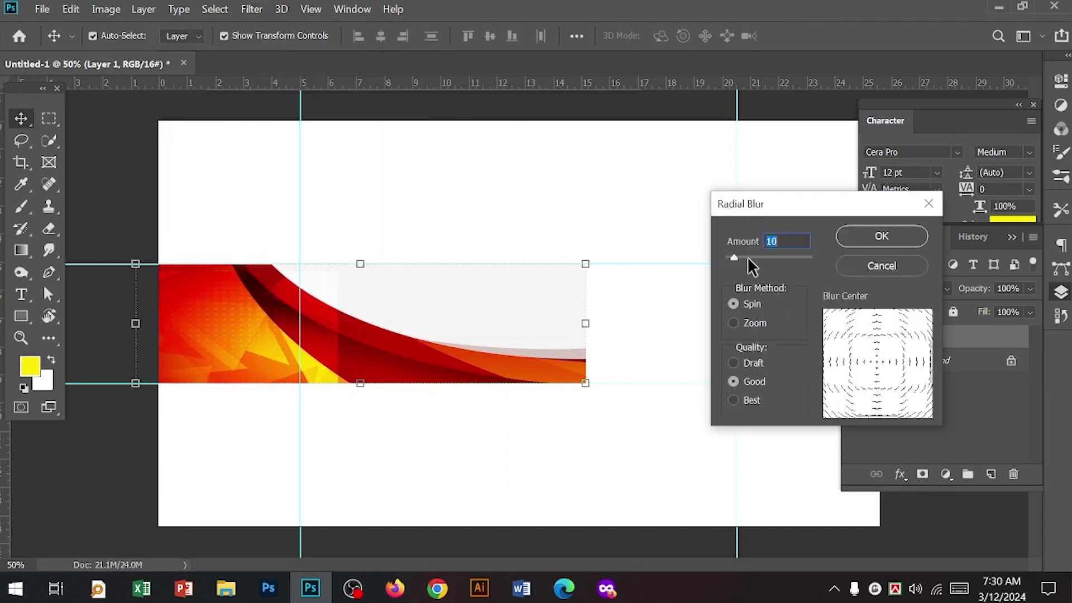
pyautogui.click(876, 239)
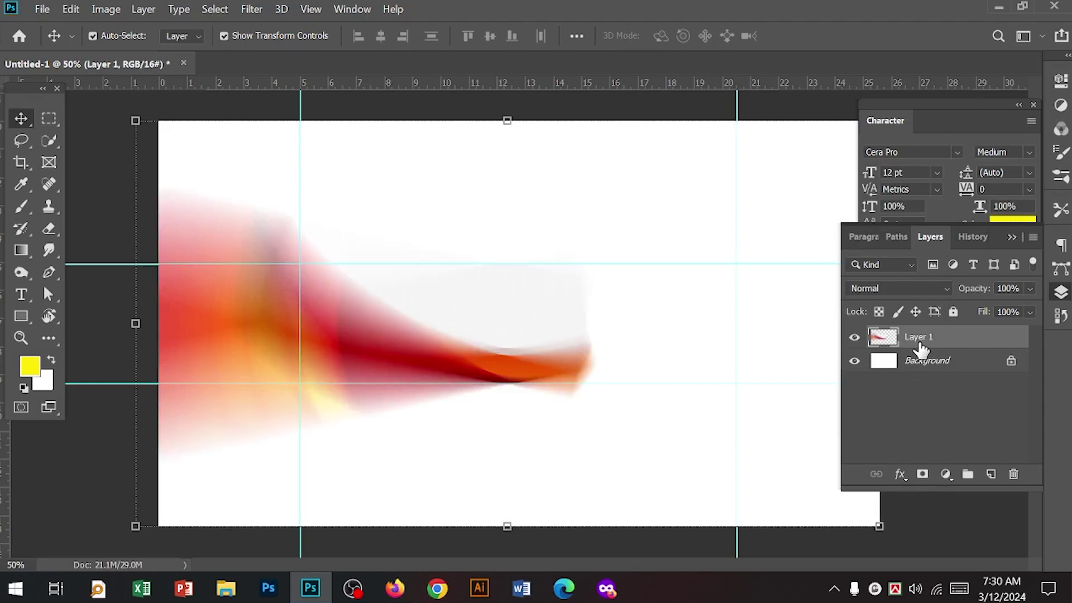
# Duplicate the blurred image layer and set the copy's blend mode to Darken
pyautogui.hotkey('ctrl', 'j')
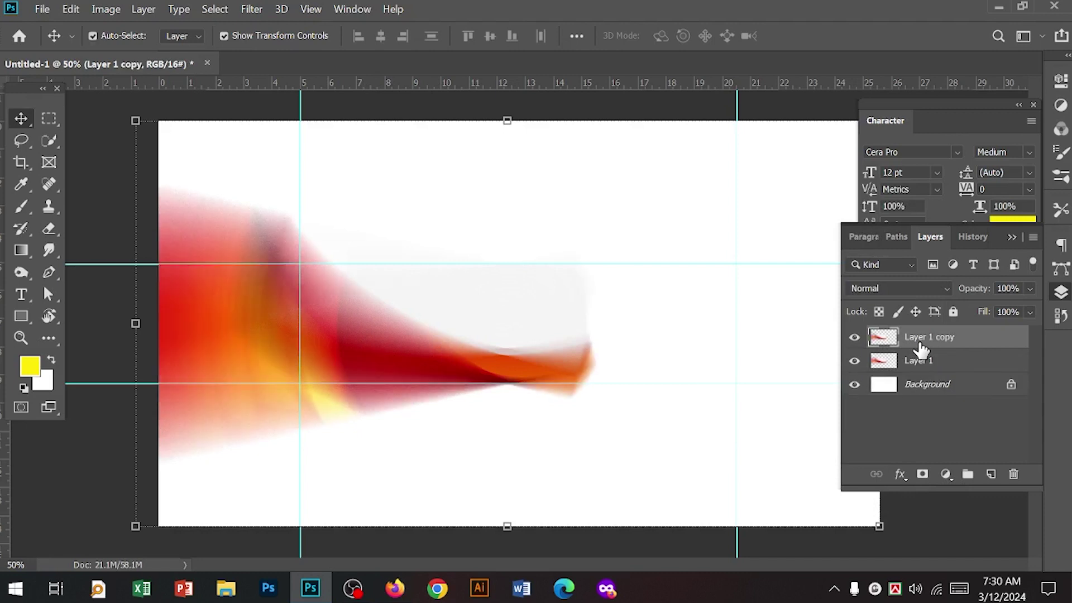
pyautogui.click(909, 288)
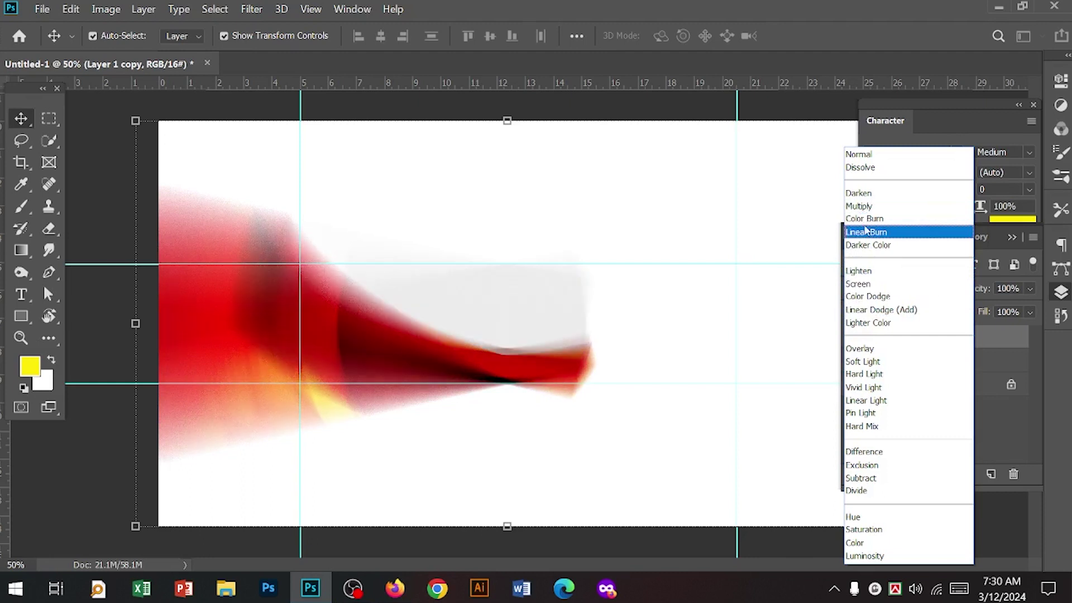
pyautogui.click(860, 194)
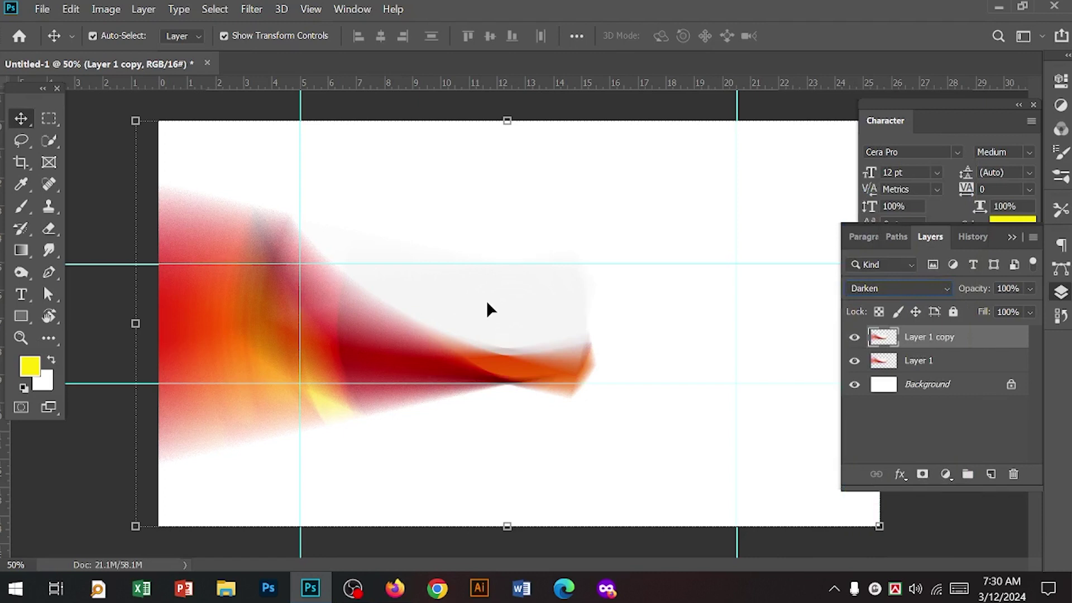
# Select both blurred image layers and merge them into one layer
pyautogui.keyDown('shift'); pyautogui.click(926, 363); pyautogui.keyUp('shift')
pyautogui.press('ctrl')
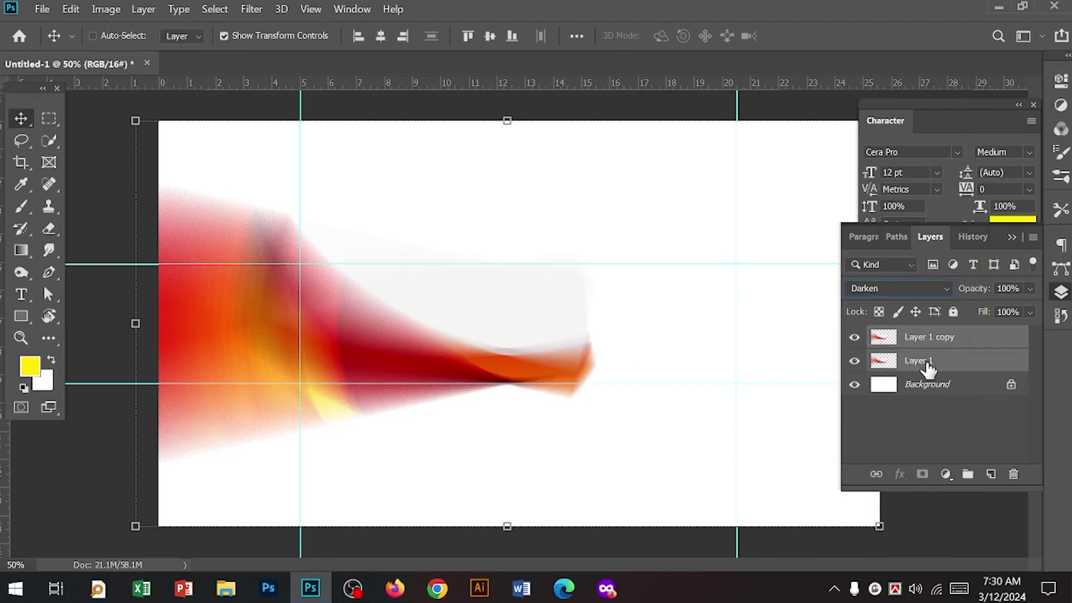
pyautogui.hotkey('ctrl', 'e')
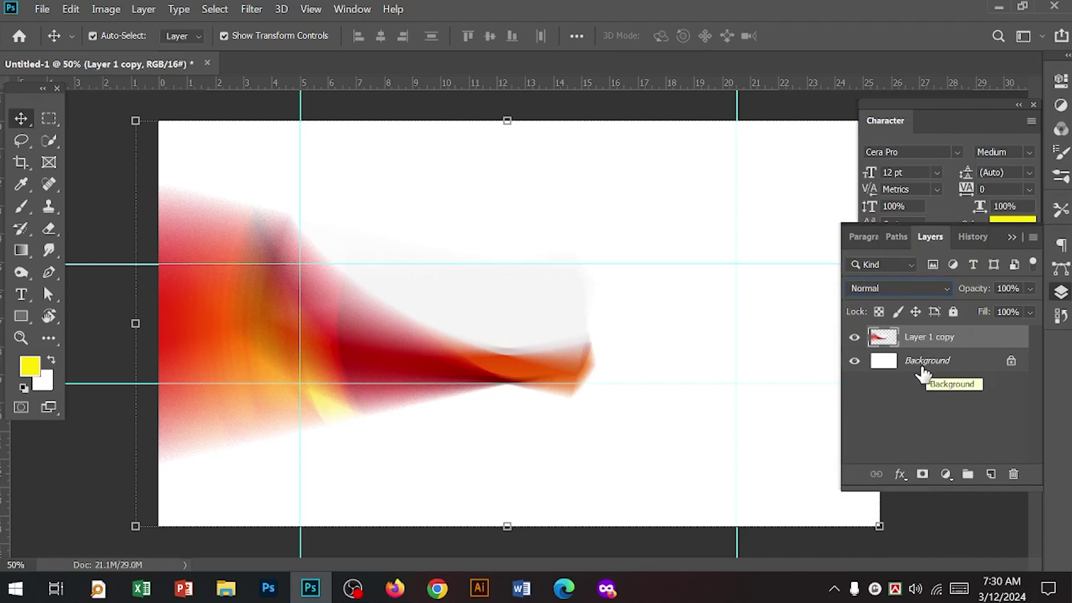
# Duplicate the merged image layer and flip the copy horizontally to mirror the artwork on the canvas's right side
pyautogui.press('ctrl')
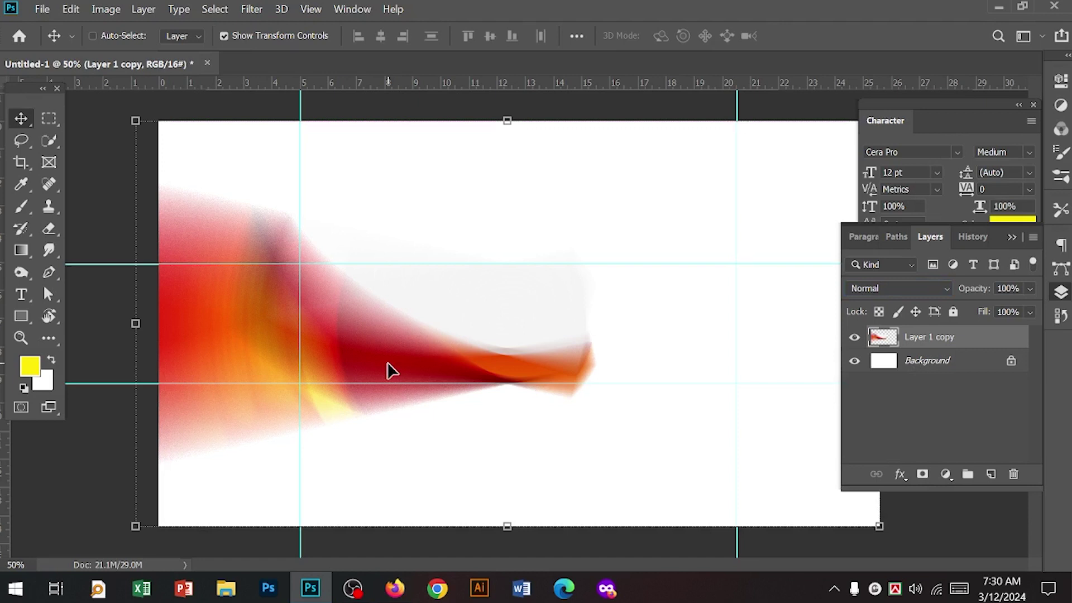
pyautogui.hotkey('ctrl', 'j')
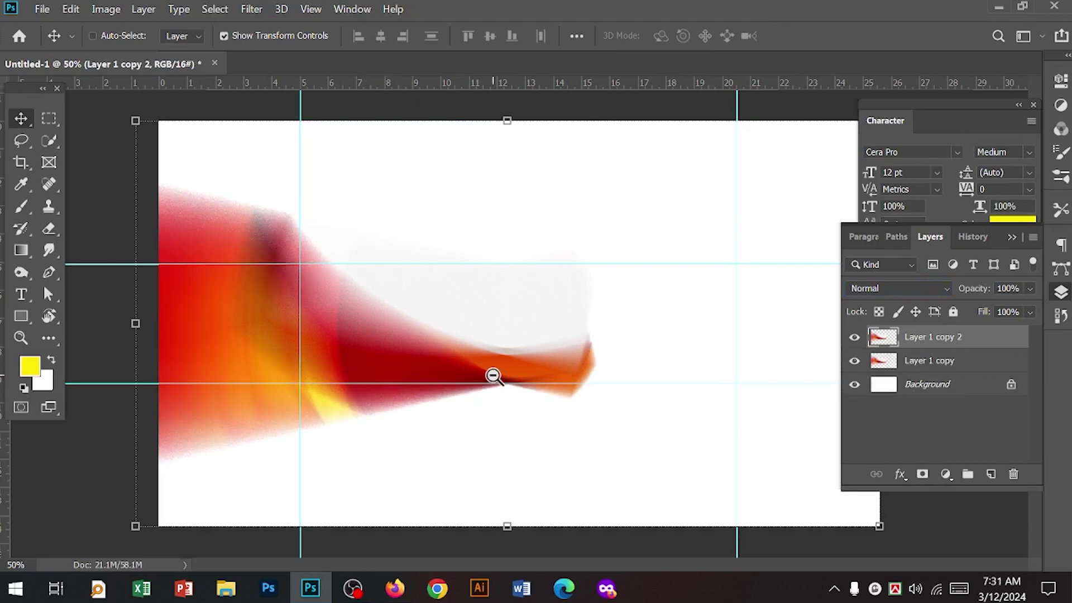
pyautogui.hotkey('ctrl', '-')
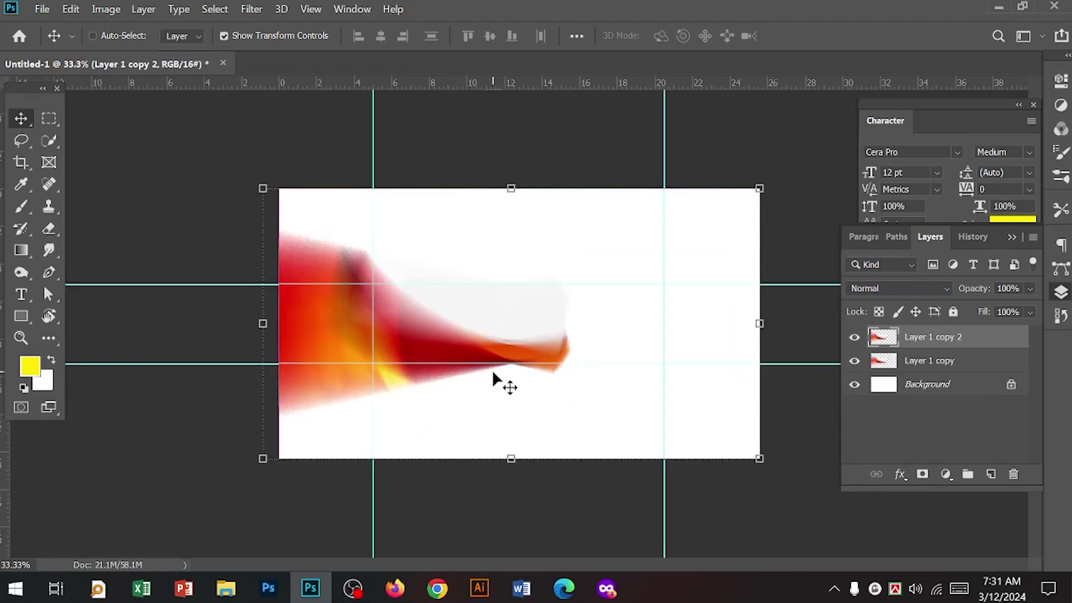
pyautogui.hotkey('ctrl', 't')
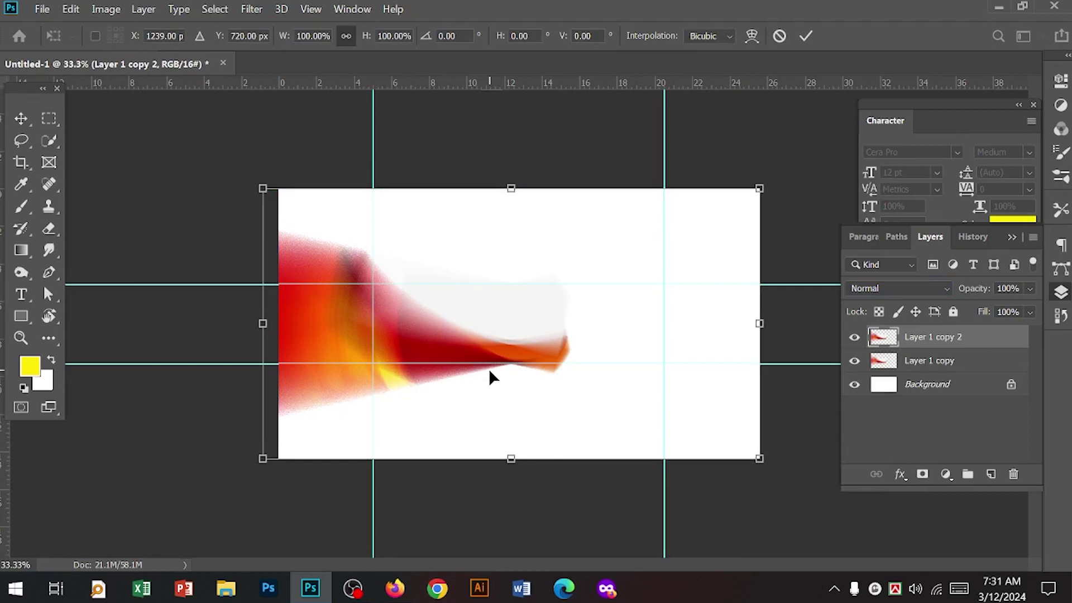
pyautogui.rightClick(411, 331)
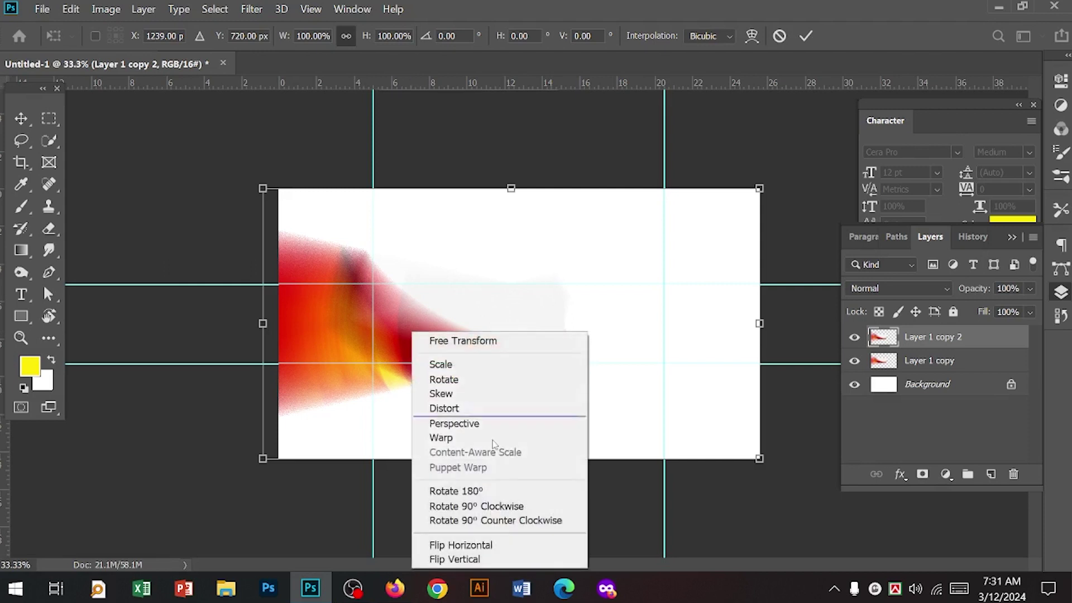
pyautogui.click(492, 546)
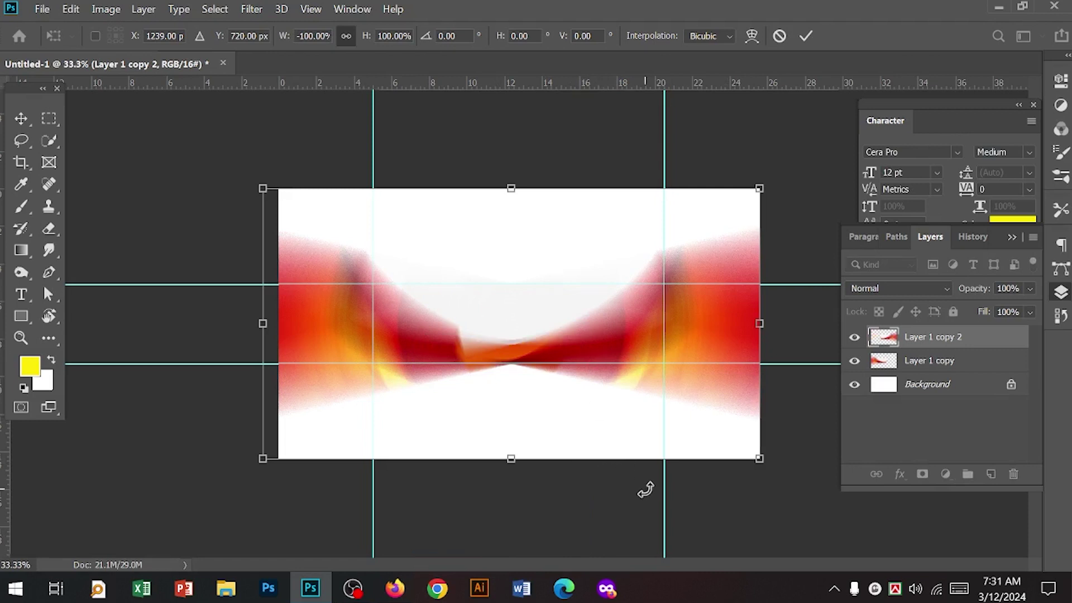
pyautogui.press('Return')
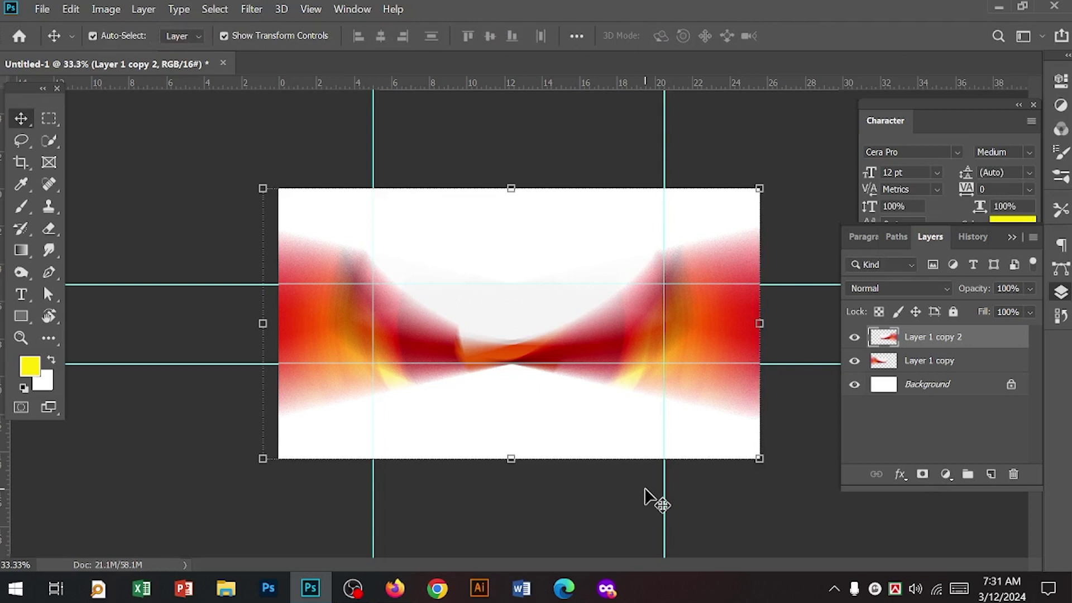
# Place the cut-out image handsome-businessman-suit-glasse-removebg-preview from the Downloads folder into the cover document
pyautogui.click(575, 550)
pyautogui.keyDown('ctrl'); pyautogui.click(530, 334); pyautogui.keyUp('ctrl')
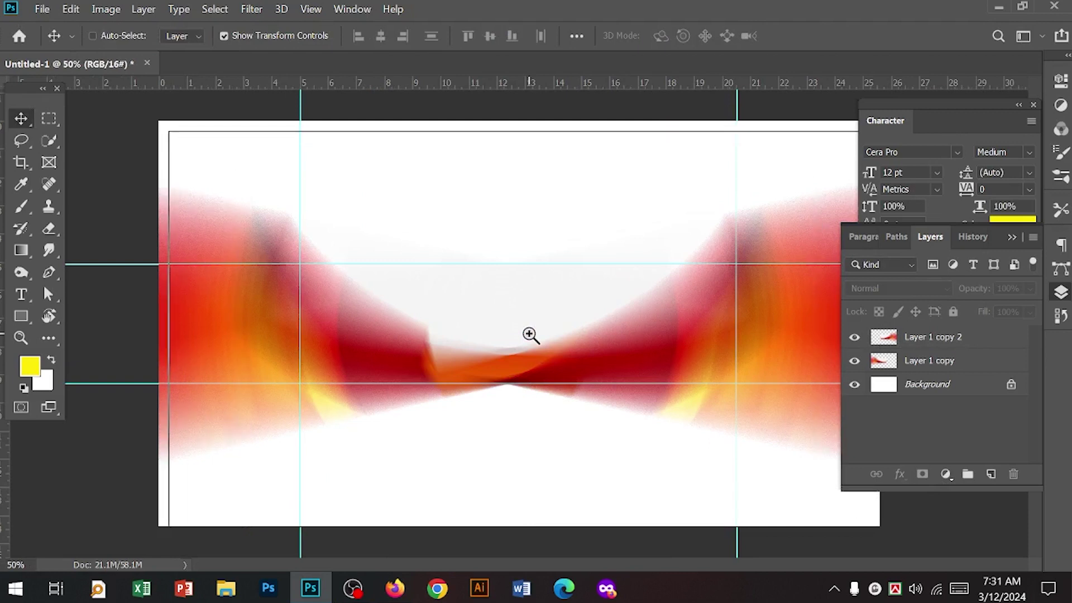
pyautogui.keyDown('ctrl'); pyautogui.click(530, 334); pyautogui.keyUp('ctrl')
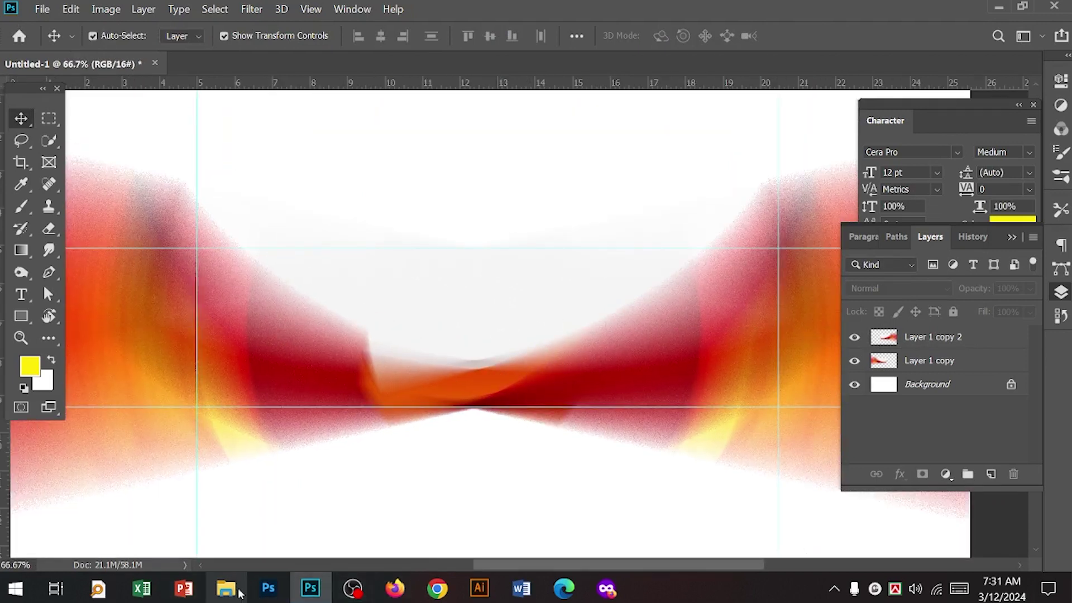
pyautogui.click(245, 582)
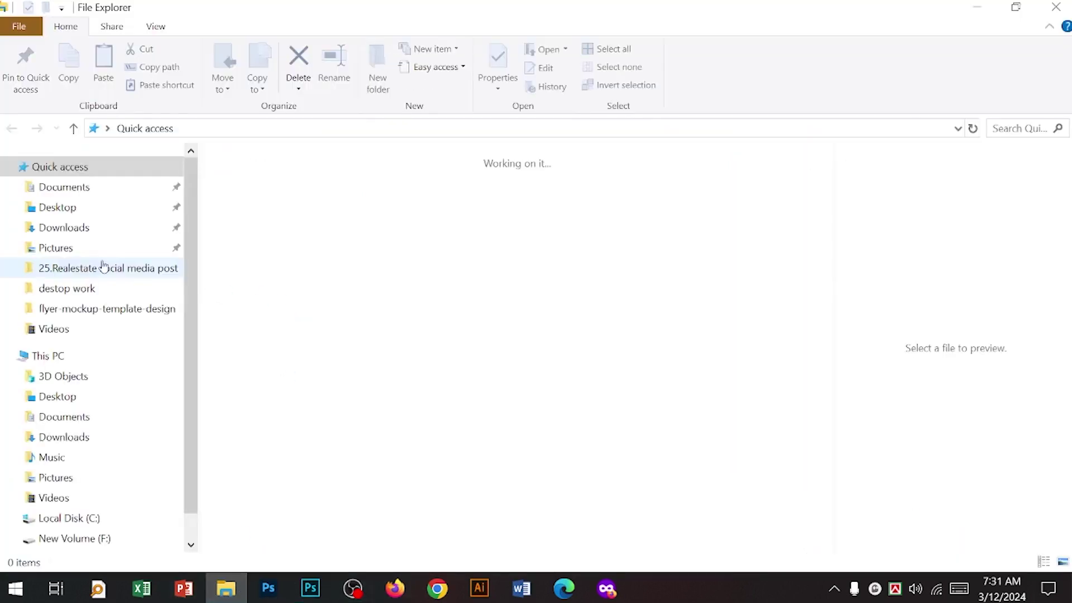
pyautogui.click(92, 234)
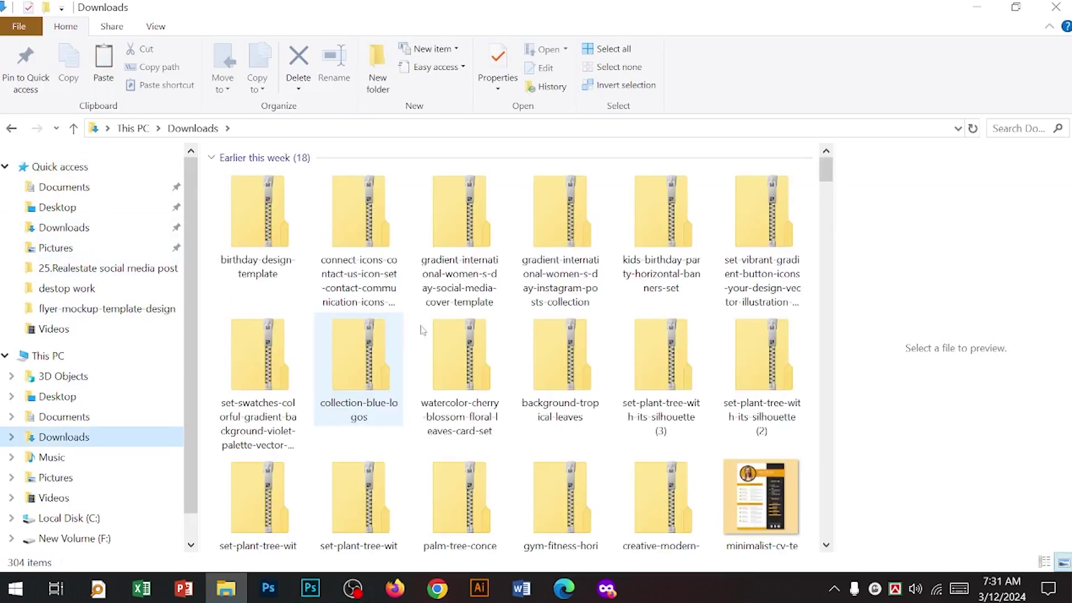
pyautogui.scroll(-5, 598, 401)
pyautogui.scroll(-10, 599, 400)
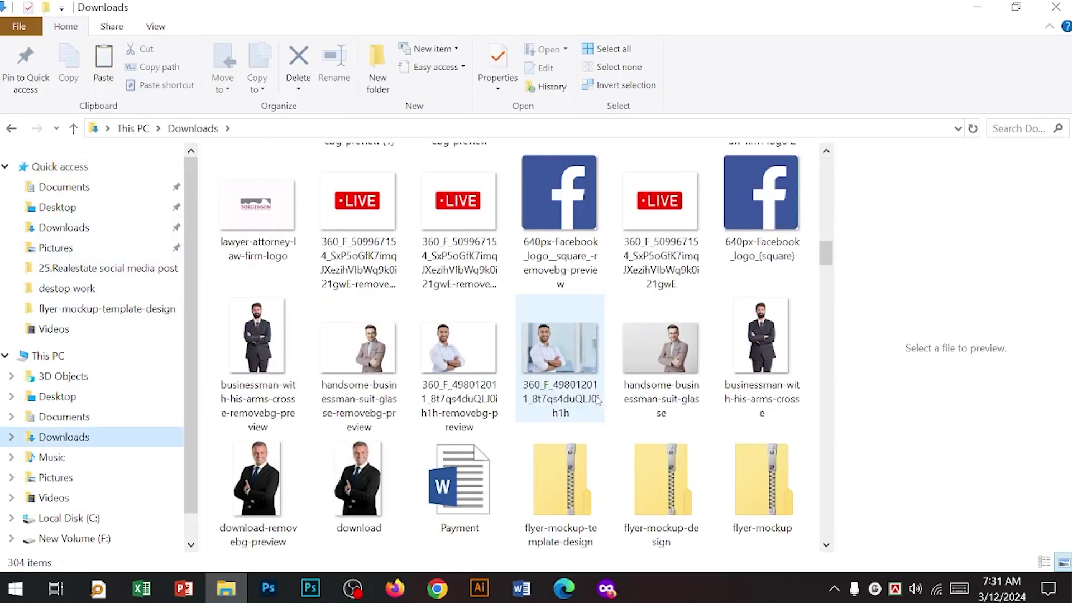
pyautogui.click(360, 358)
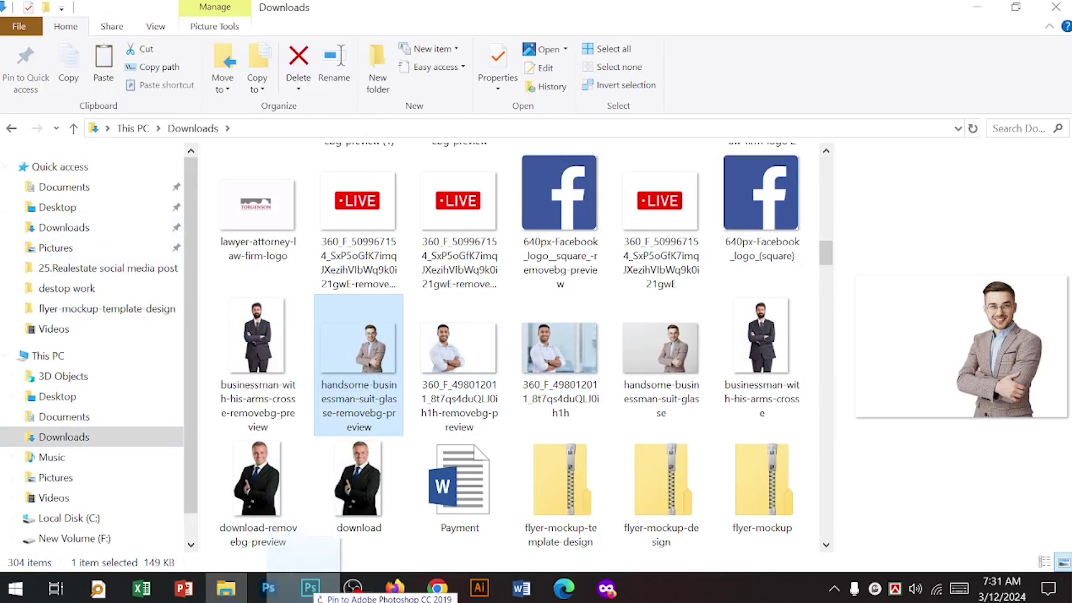
pyautogui.click(310, 587)
pyautogui.moveTo(507, 336); pyautogui.dragTo(505, 330)
# Enlarge the placed businessman slightly and position him just inside the right vertical guide, with his head just below the upper horizontal guide
pyautogui.moveTo(561, 362); pyautogui.dragTo(557, 394)
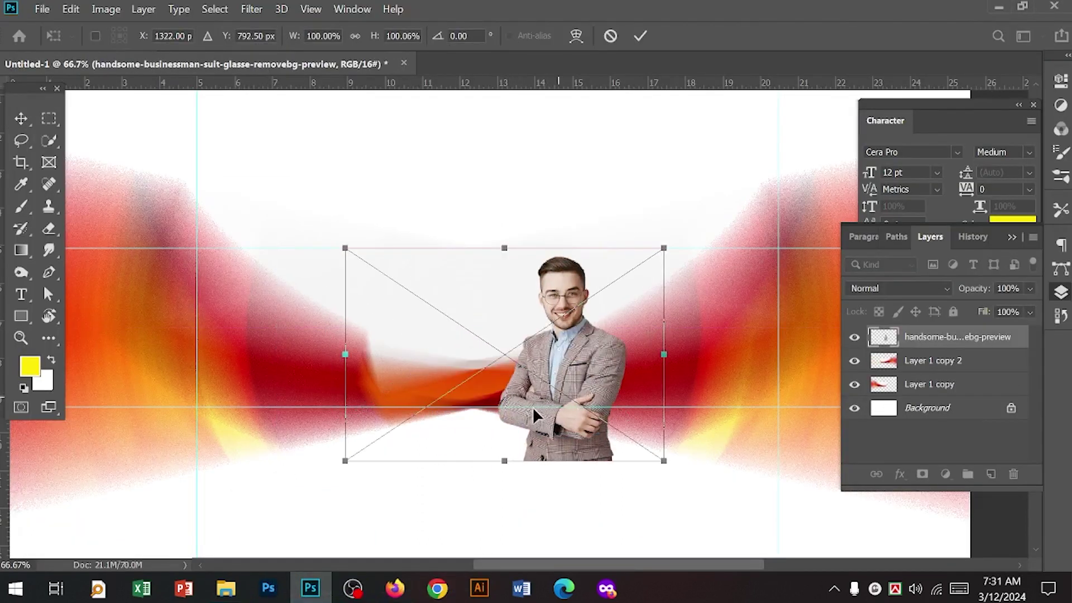
pyautogui.moveTo(344, 463); pyautogui.dragTo(324, 470)
pyautogui.moveTo(575, 407); pyautogui.dragTo(704, 391)
pyautogui.press('Return')
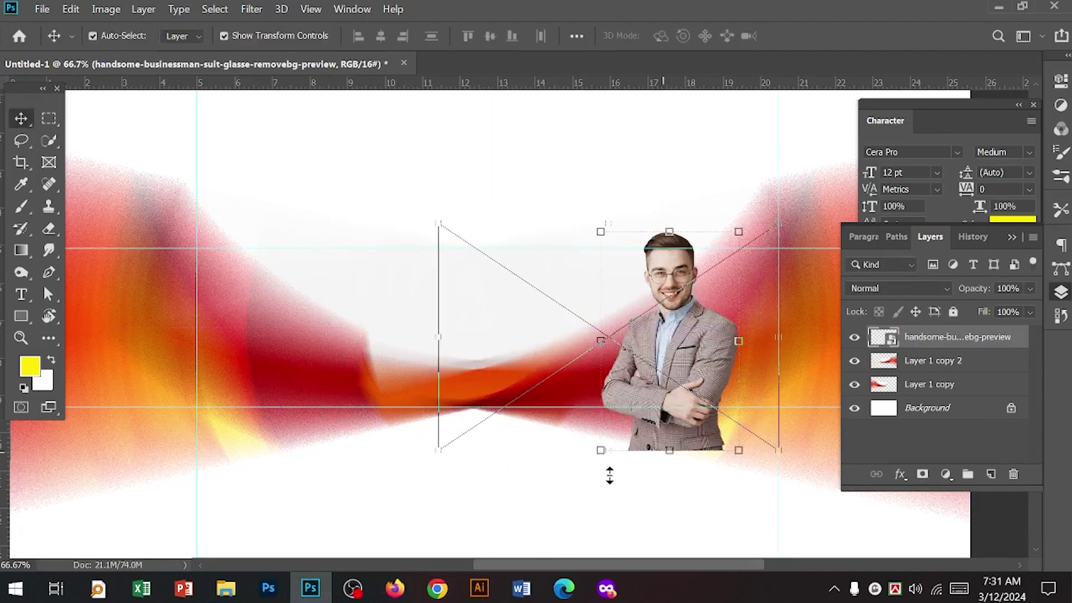
pyautogui.hotkey('ctrl', '-')
pyautogui.moveTo(667, 335); pyautogui.dragTo(668, 347)
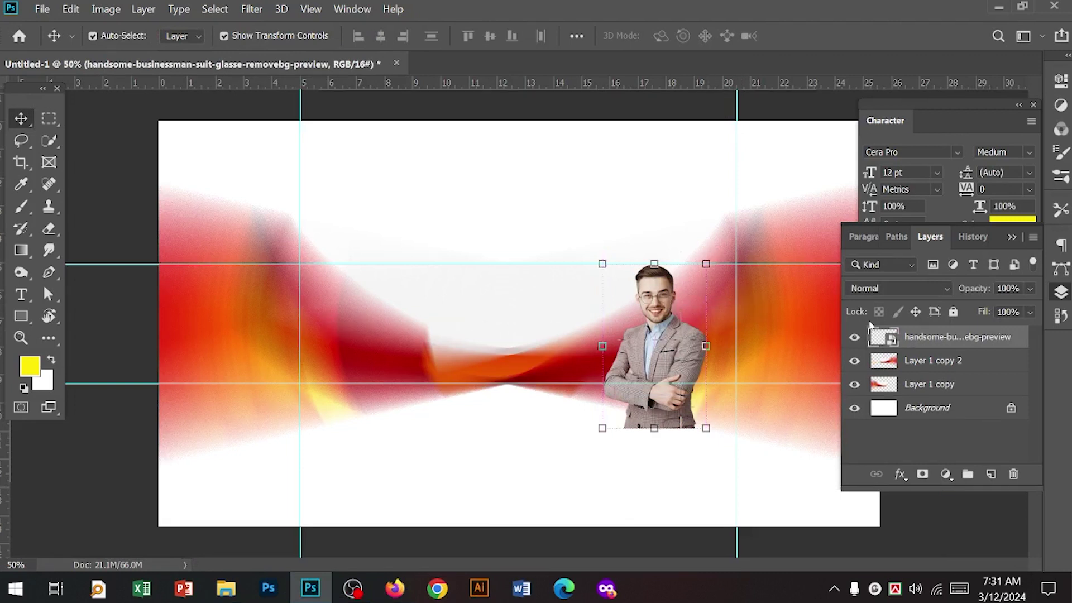
pyautogui.hotkey('shift', 'Down')
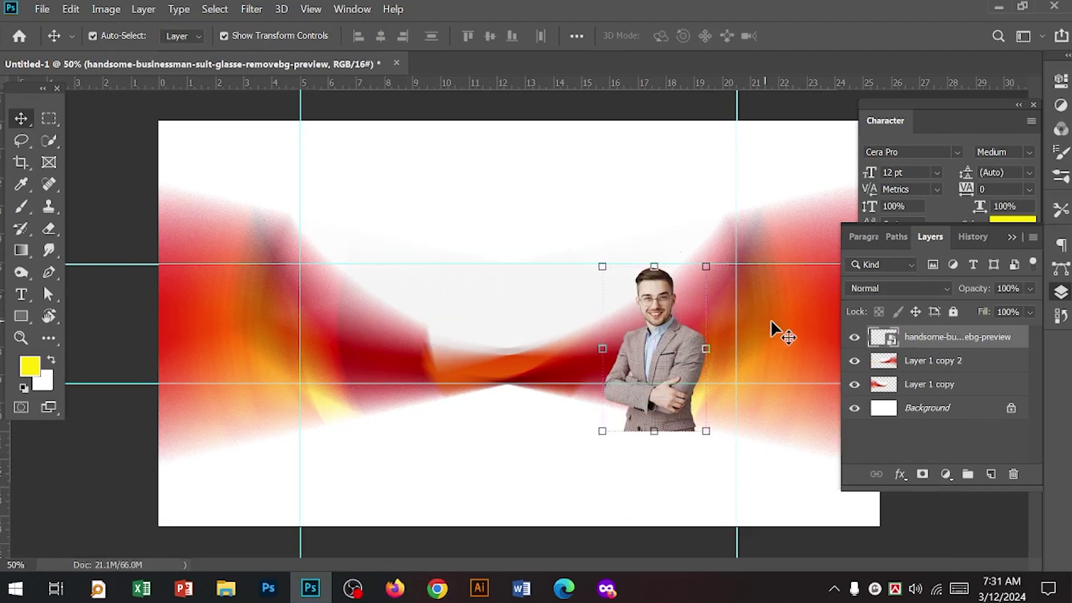
pyautogui.hotkey('shift', 'Left')
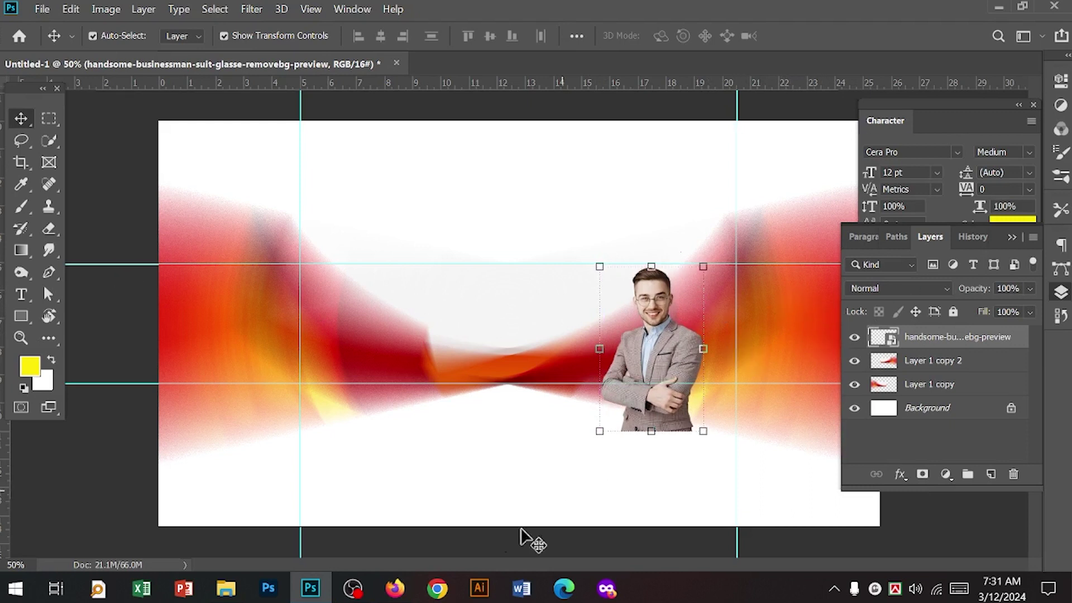
# Add the text "Real" in yellow 12 pt Cera Pro Medium between the horizontal guides, to the left of the businessman
pyautogui.click(489, 464)
pyautogui.keyDown('ctrl'); pyautogui.click(539, 319); pyautogui.keyUp('ctrl')
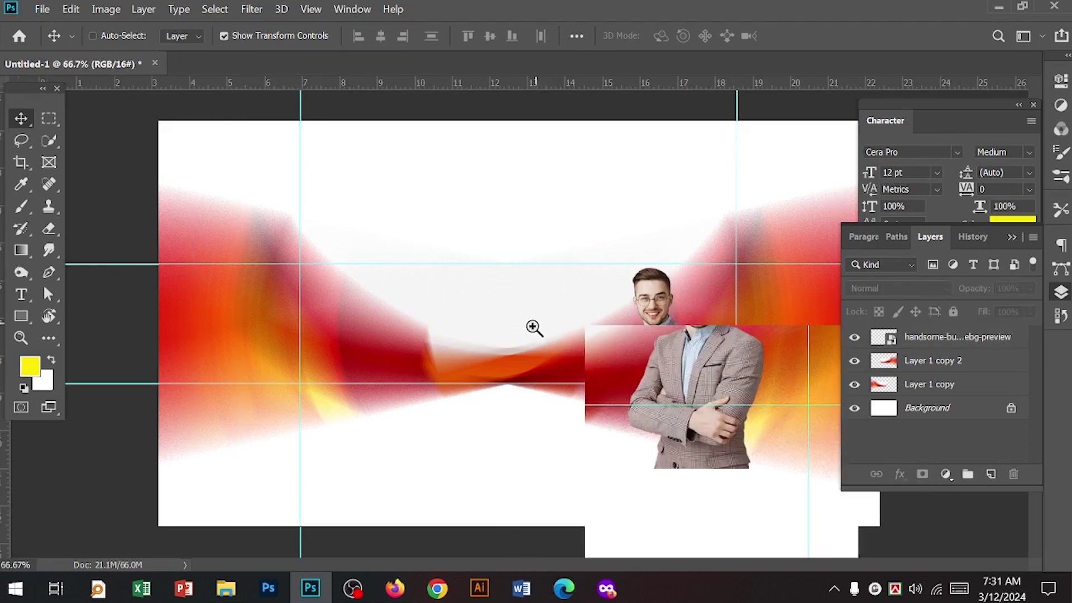
pyautogui.click(21, 294)
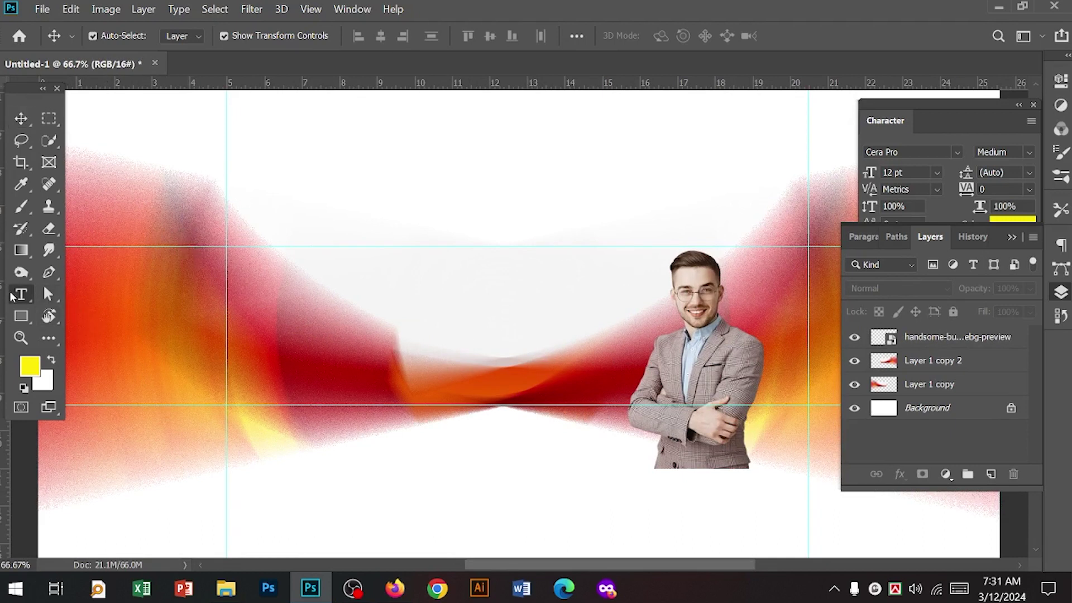
pyautogui.click(368, 310)
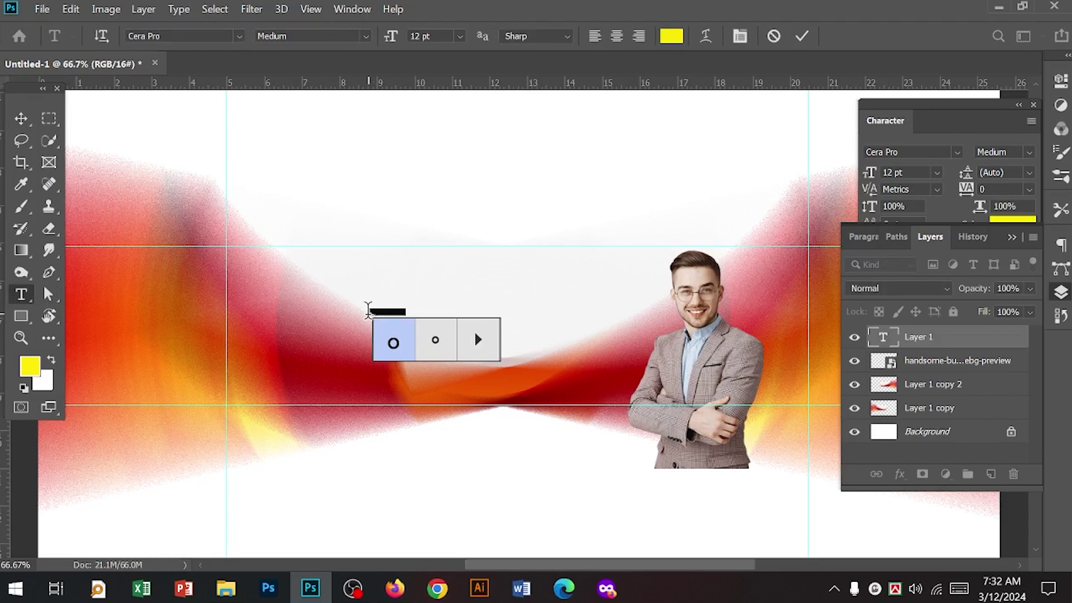
pyautogui.press('BackSpace')
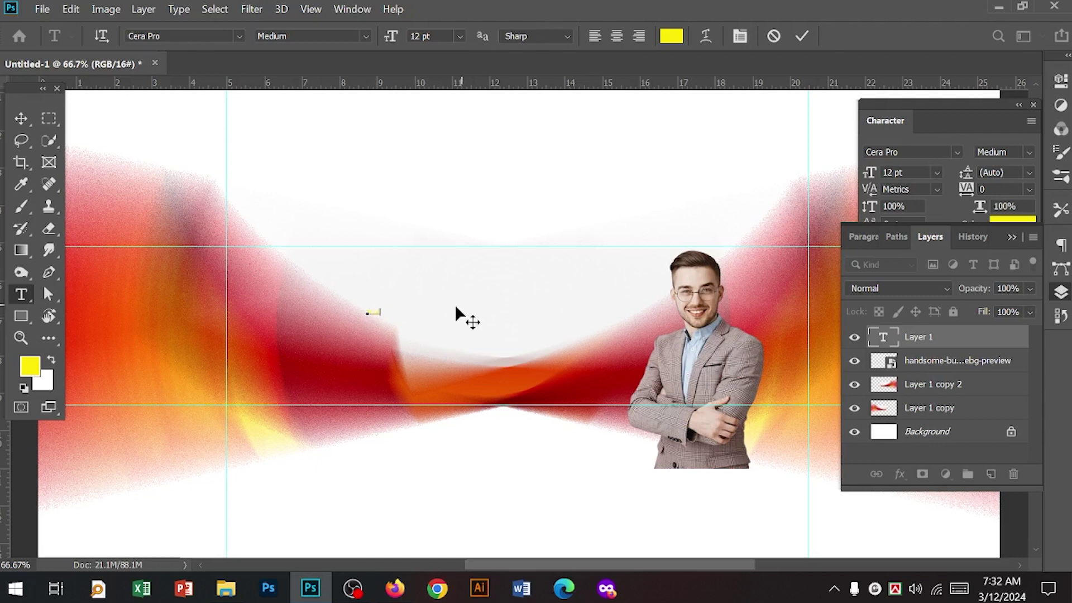
# Enlarge the "Real" text to about 172 pt and position it between the horizontal guides beside the businessman
pyautogui.click(21, 118)
pyautogui.hotkey('ctrl', 't')
pyautogui.moveTo(380, 316); pyautogui.dragTo(507, 329)
pyautogui.press('Return')
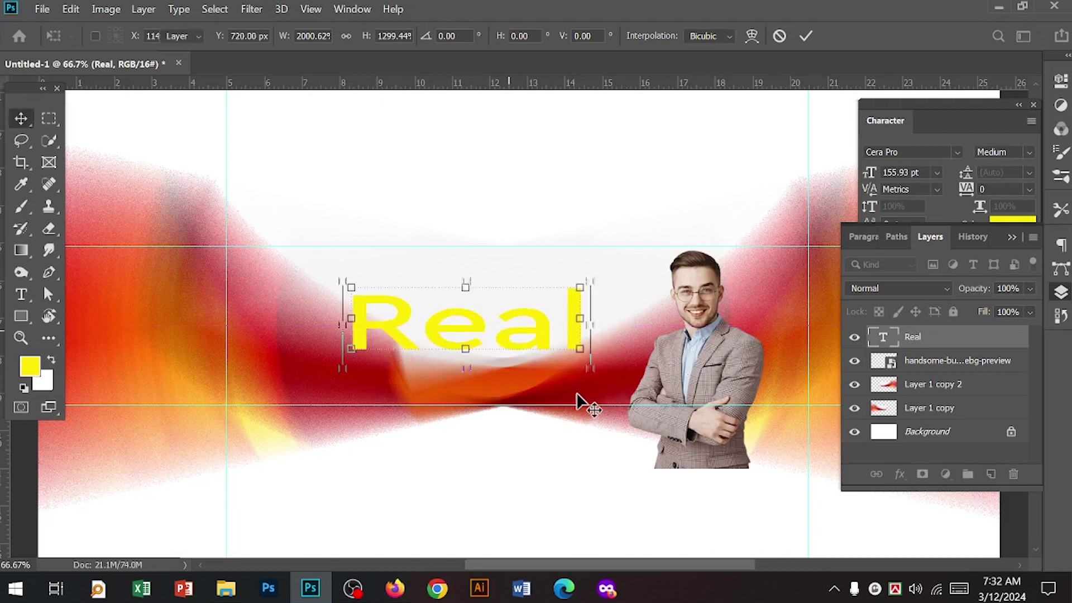
pyautogui.moveTo(580, 349); pyautogui.dragTo(541, 376)
pyautogui.moveTo(487, 350); pyautogui.dragTo(534, 338)
pyautogui.press('Return')
# Replace the wording of the "Real" text layer with "Graphic Designer"
pyautogui.doubleClick(534, 333)
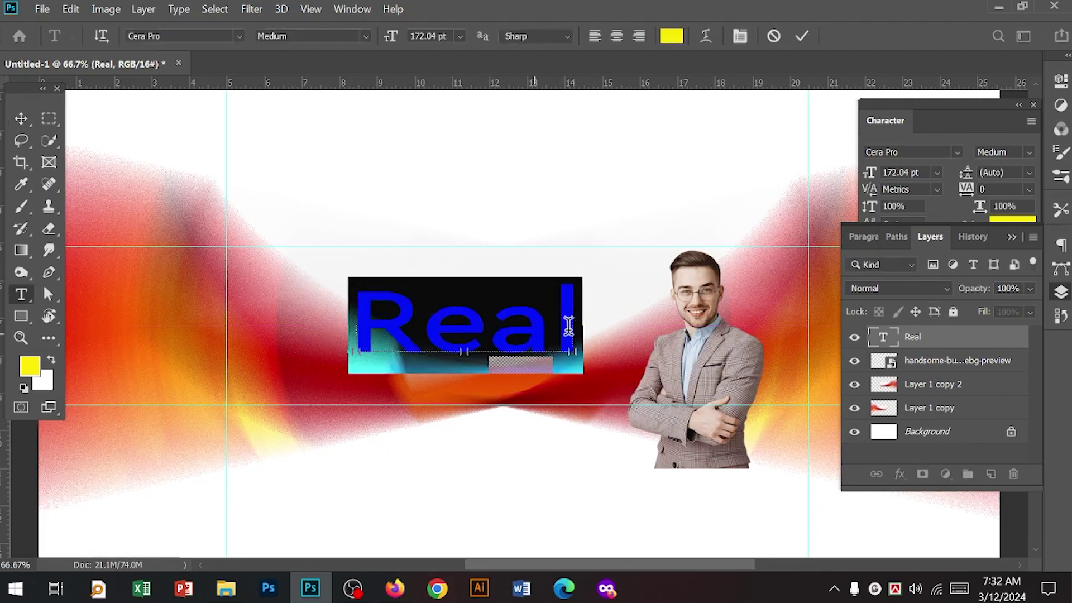
pyautogui.click(577, 316)
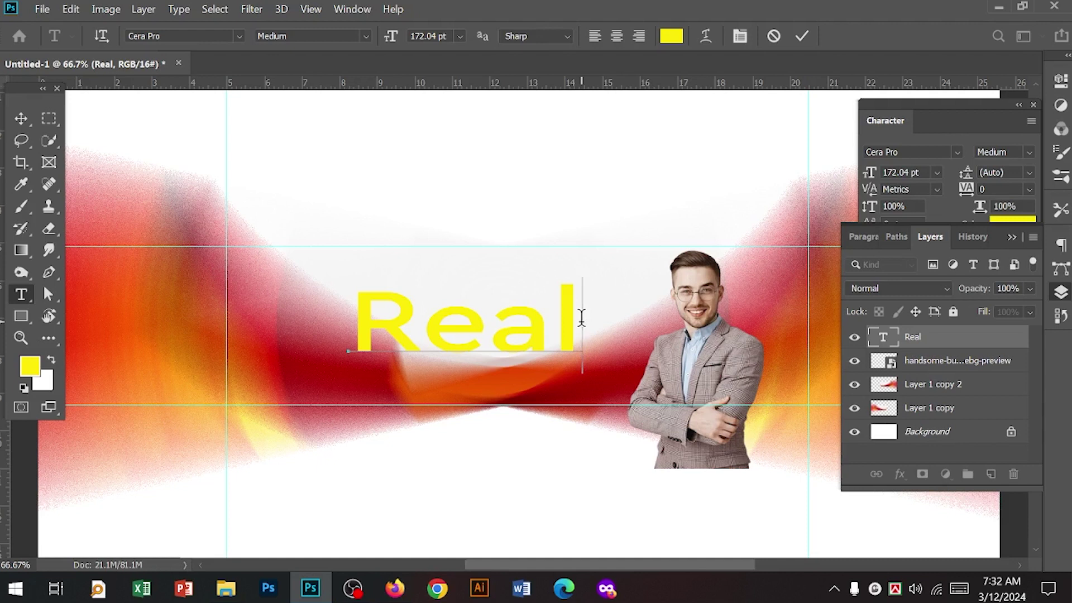
pyautogui.hotkey('ctrl', 'a')
pyautogui.write('Graphic')
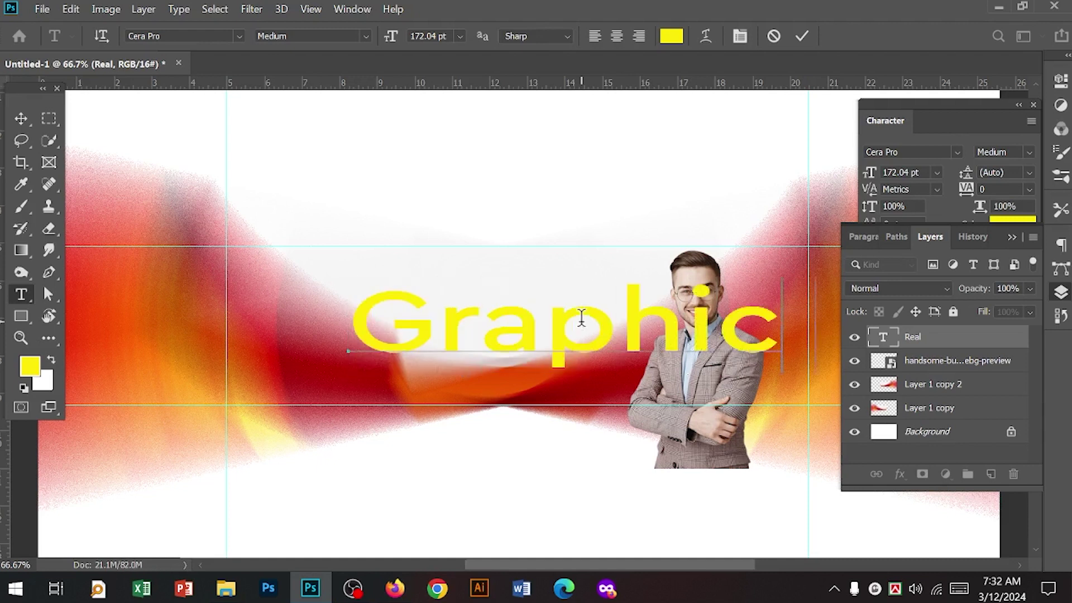
pyautogui.write(' D')
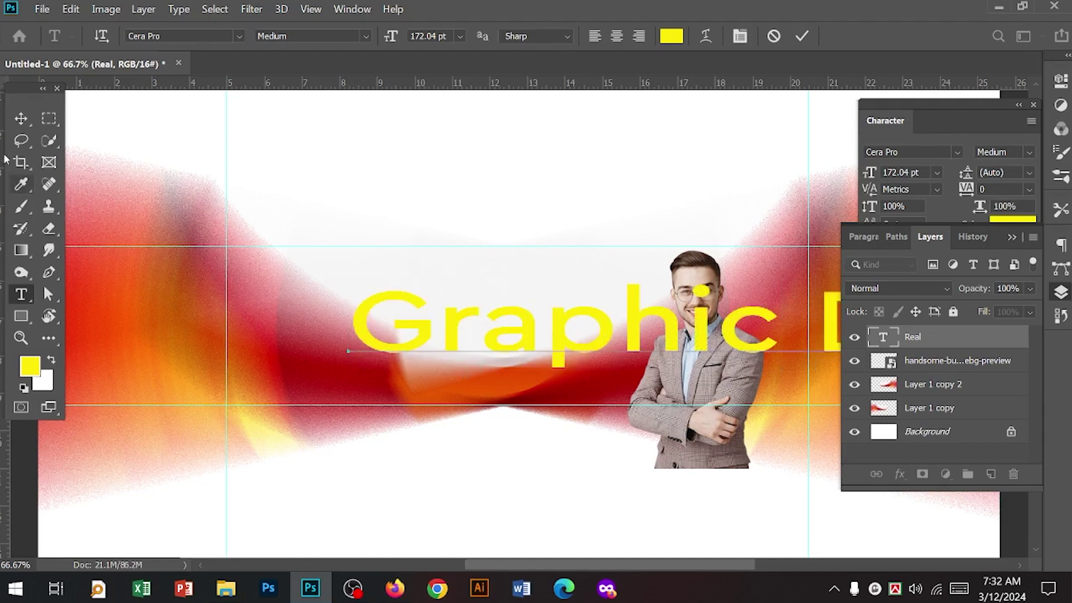
pyautogui.click(20, 119)
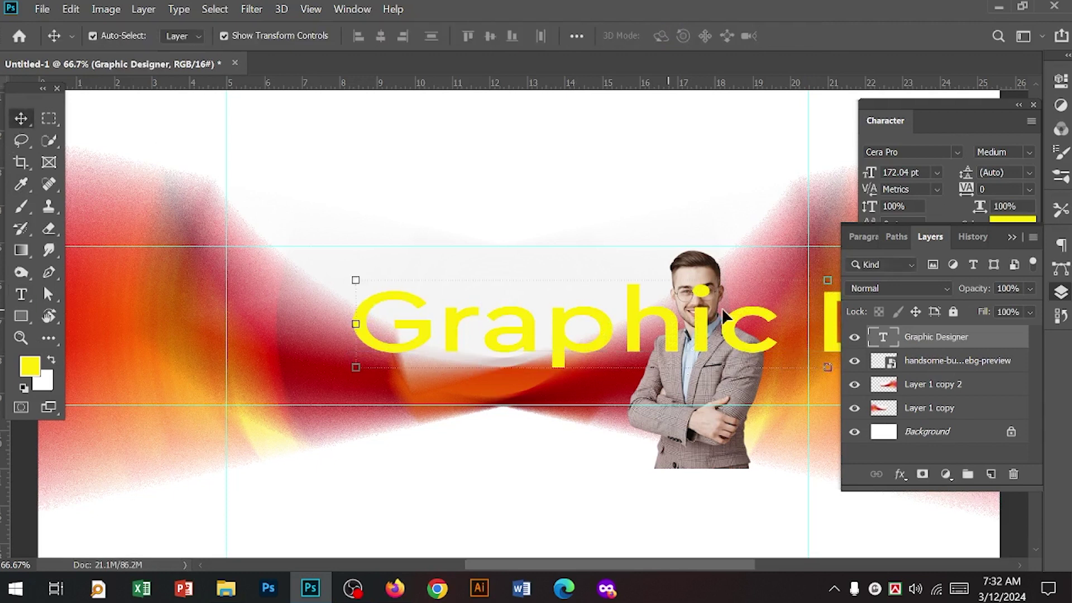
# Narrow the "Graphic Designer" text, scale it down to about 99 pt and place it just below the upper horizontal guide
pyautogui.moveTo(555, 331); pyautogui.dragTo(406, 317)
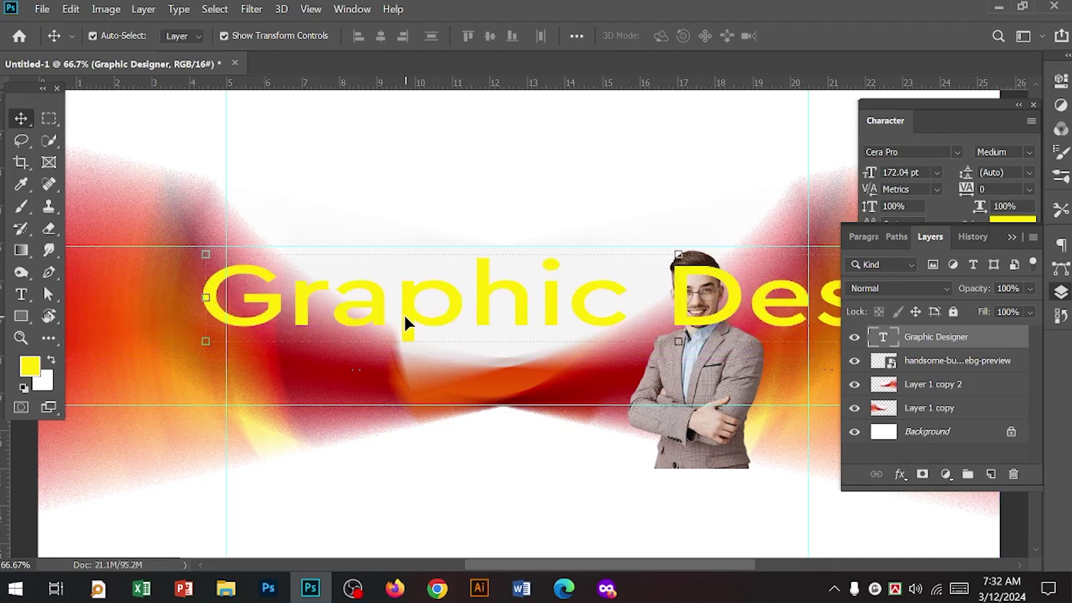
pyautogui.moveTo(198, 305); pyautogui.dragTo(370, 334)
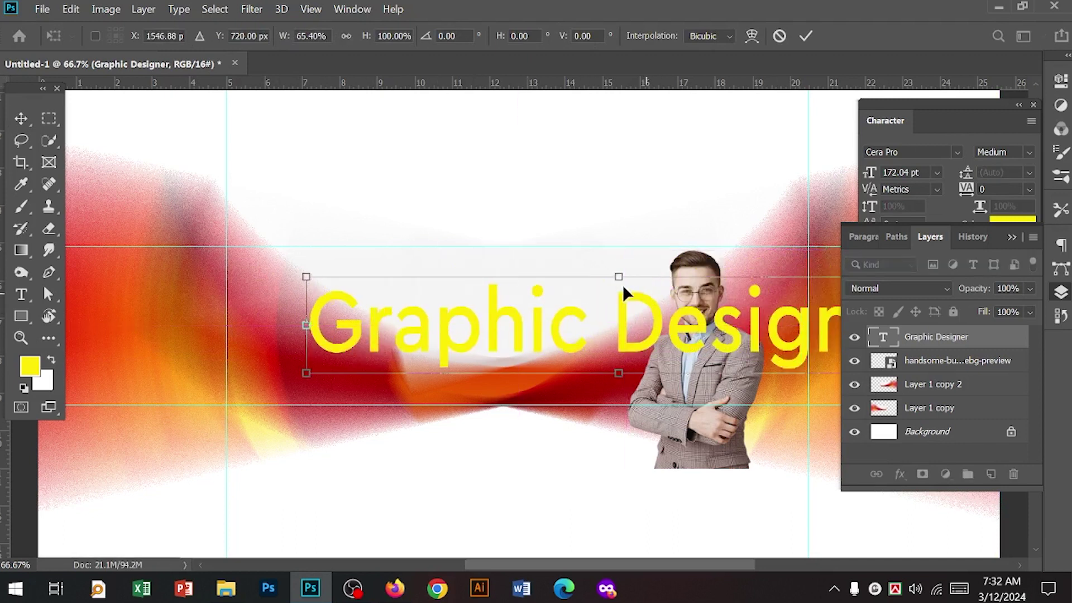
pyautogui.moveTo(619, 277); pyautogui.dragTo(622, 314)
pyautogui.moveTo(621, 355); pyautogui.dragTo(560, 297)
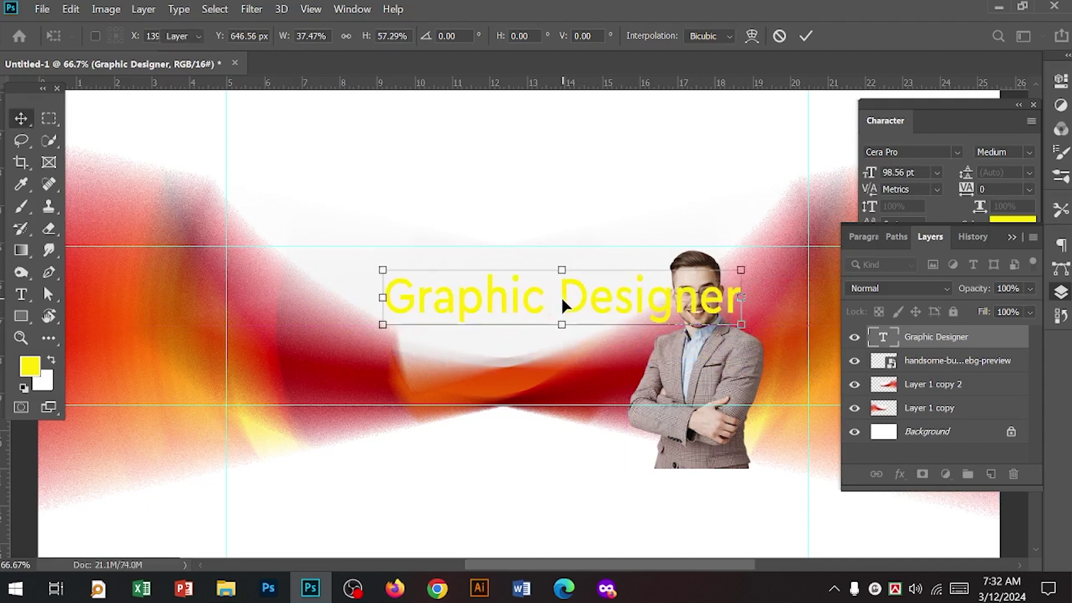
pyautogui.press('Return')
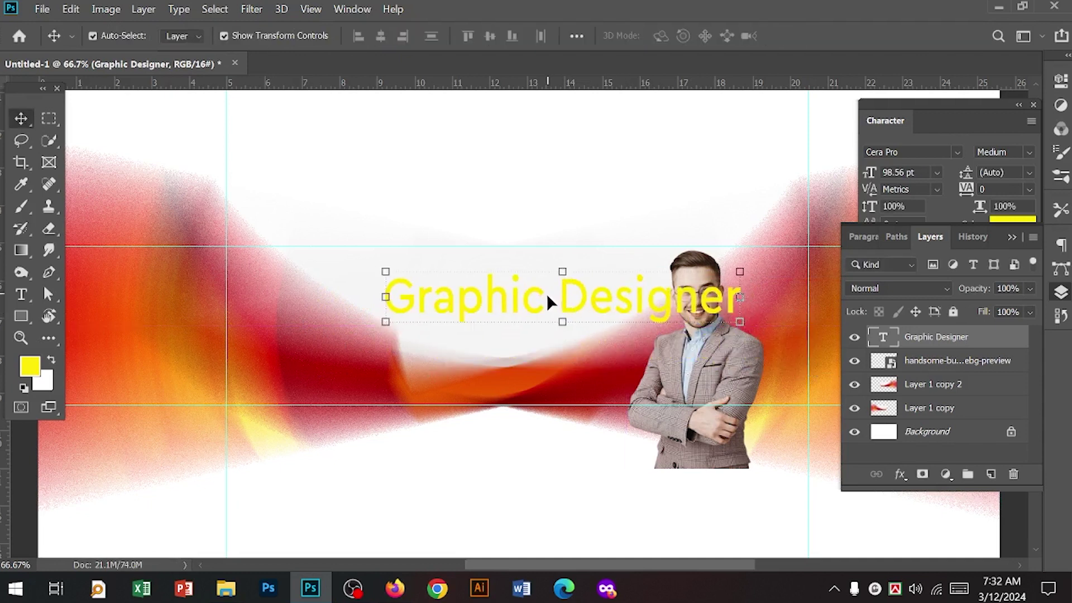
# Delete the word "Designer" from the text layer so that it reads only "Graphic"
pyautogui.doubleClick(545, 299)
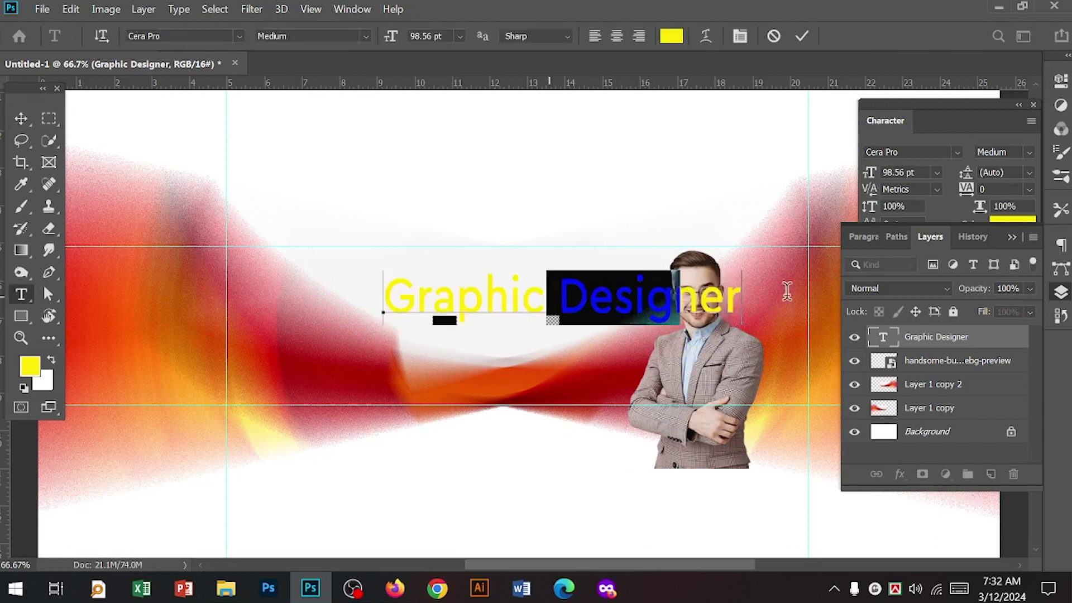
pyautogui.hotkey('shift', 'End')
pyautogui.press('Delete')
pyautogui.hotkey('ctrl', 'Return')
pyautogui.press('v')
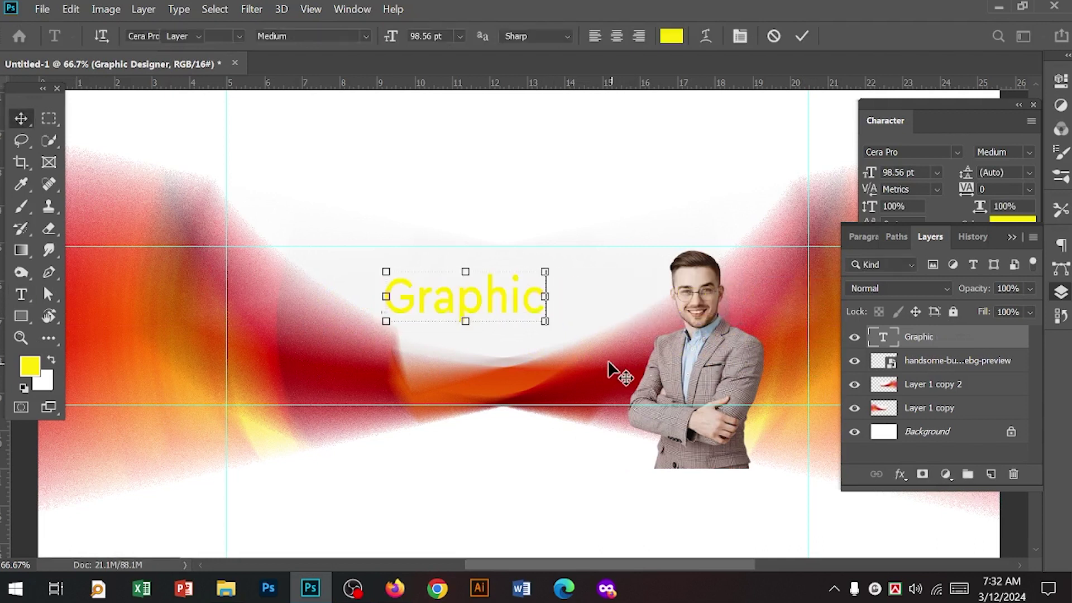
# Enlarge the "Graphic" text to about 164 pt and fit it to the left of the businessman
pyautogui.moveTo(543, 328); pyautogui.dragTo(653, 360)
pyautogui.moveTo(508, 308); pyautogui.dragTo(506, 316)
pyautogui.press('Return')
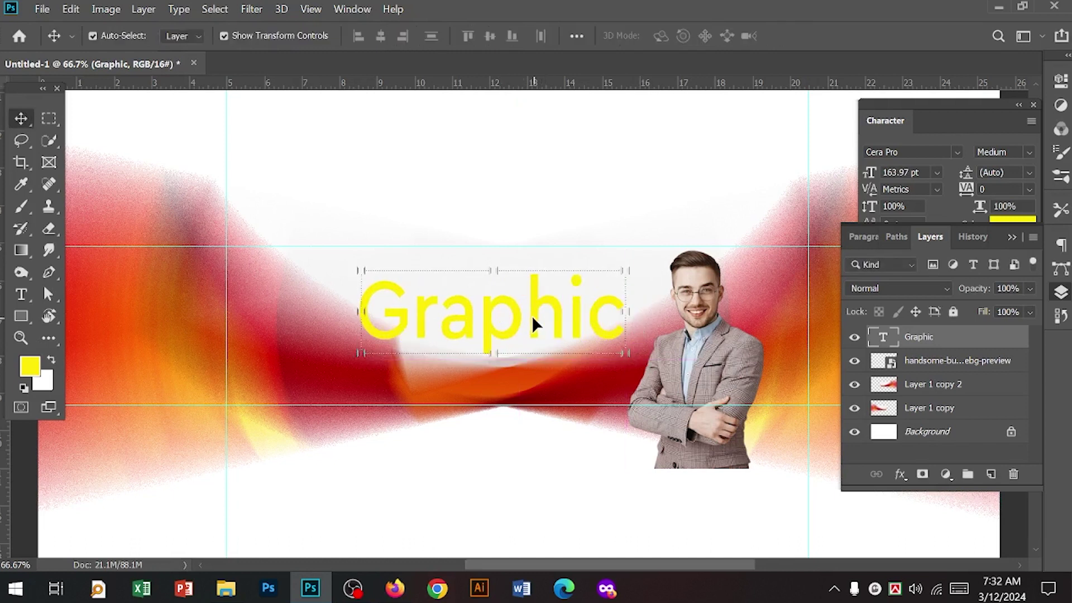
# Set the "Graphic" text color to white, hex ffffff
pyautogui.click(539, 313)
pyautogui.click(1012, 224)
pyautogui.click(1012, 224)
pyautogui.write('ffffff')
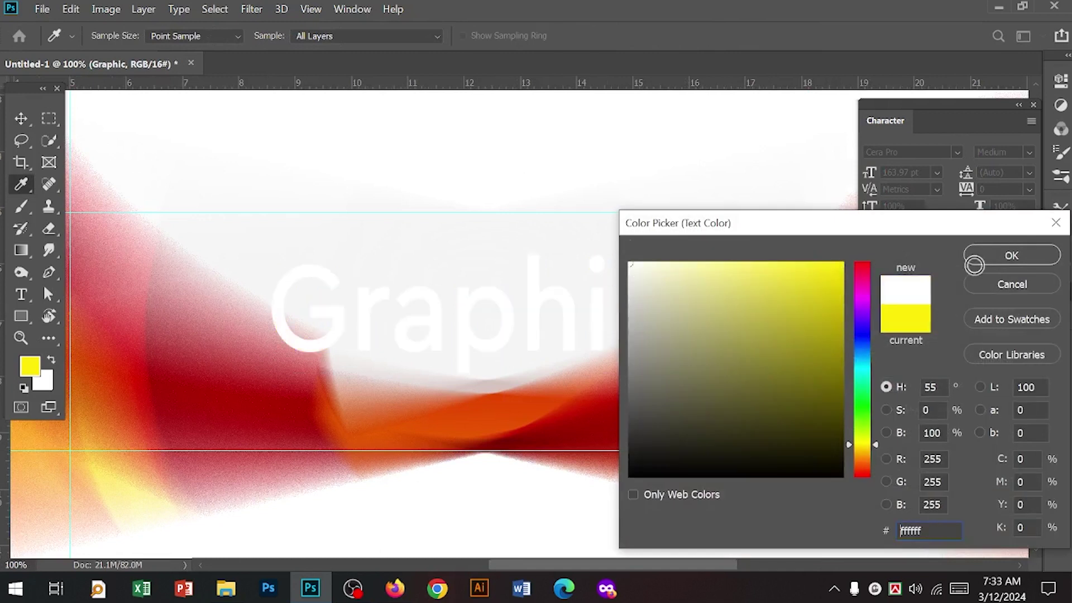
pyautogui.click(1013, 260)
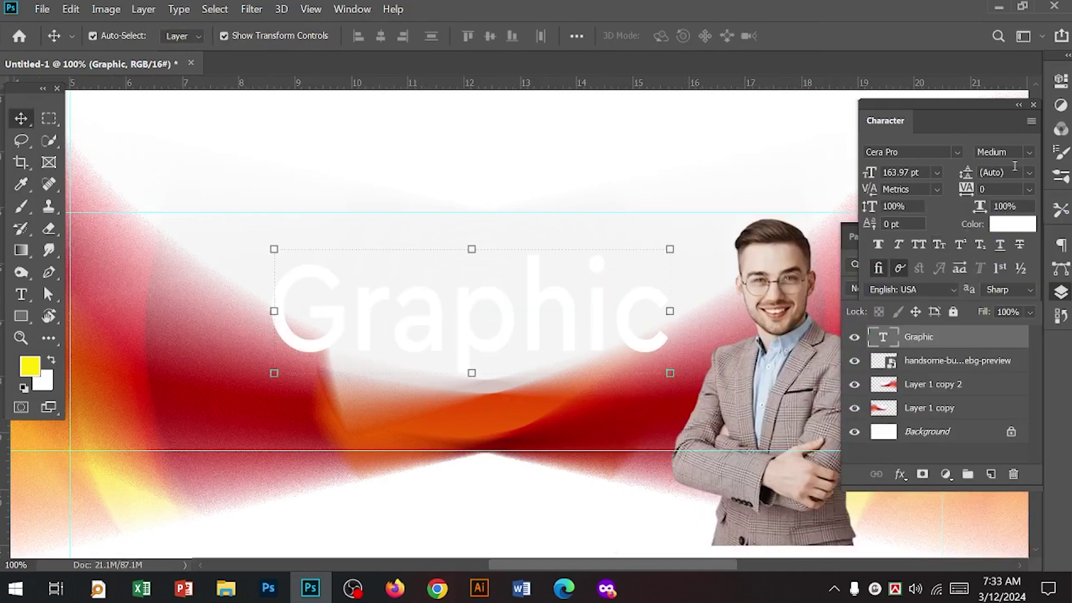
# Change the "Graphic" text's font style to Black and move it about 0.57 in left and 0.35 in up
pyautogui.click(1029, 152)
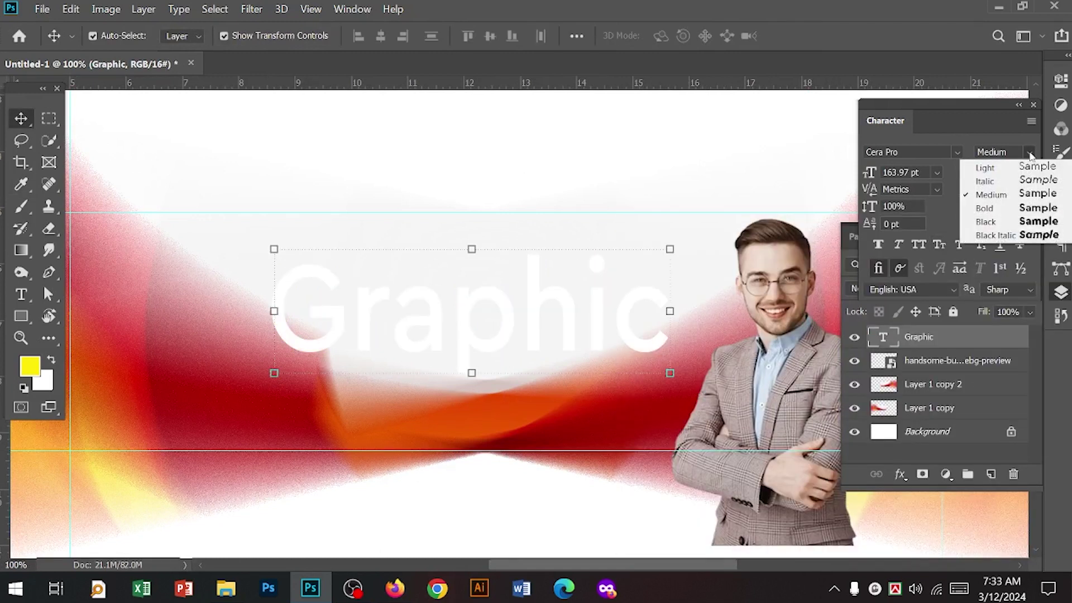
pyautogui.click(1004, 223)
pyautogui.moveTo(501, 335); pyautogui.dragTo(469, 315)
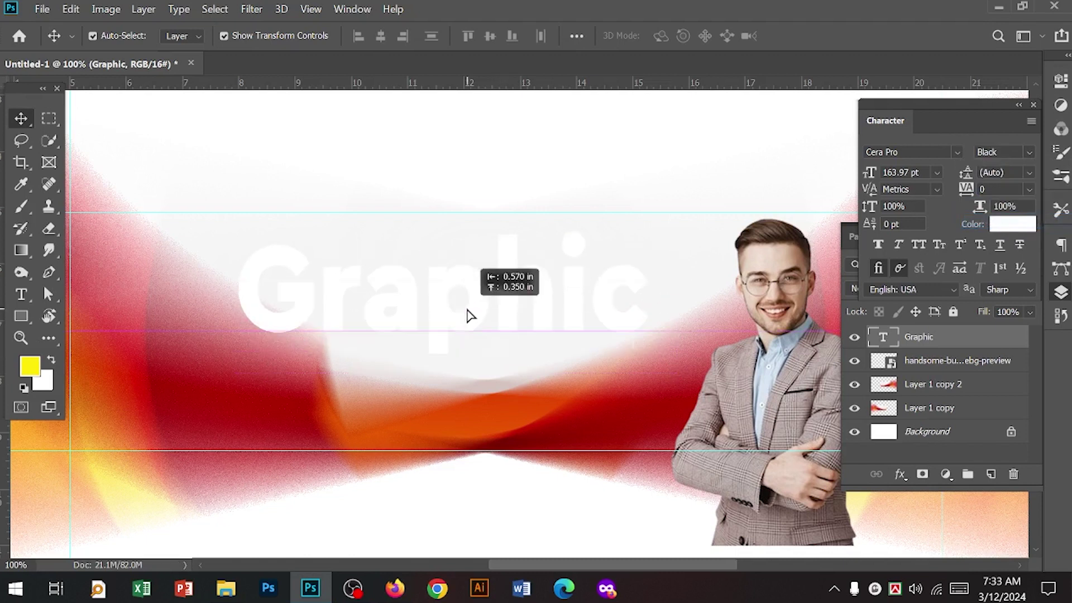
# Add Bevel & Emboss and the first Stroke effect to the "Graphic" text layer
pyautogui.click(900, 474)
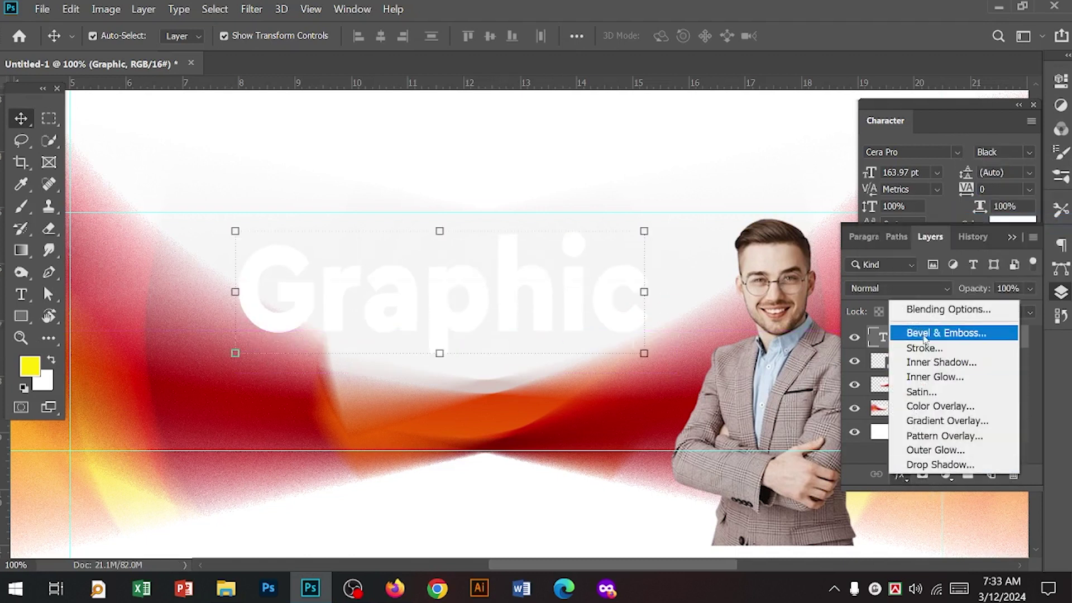
pyautogui.click(928, 309)
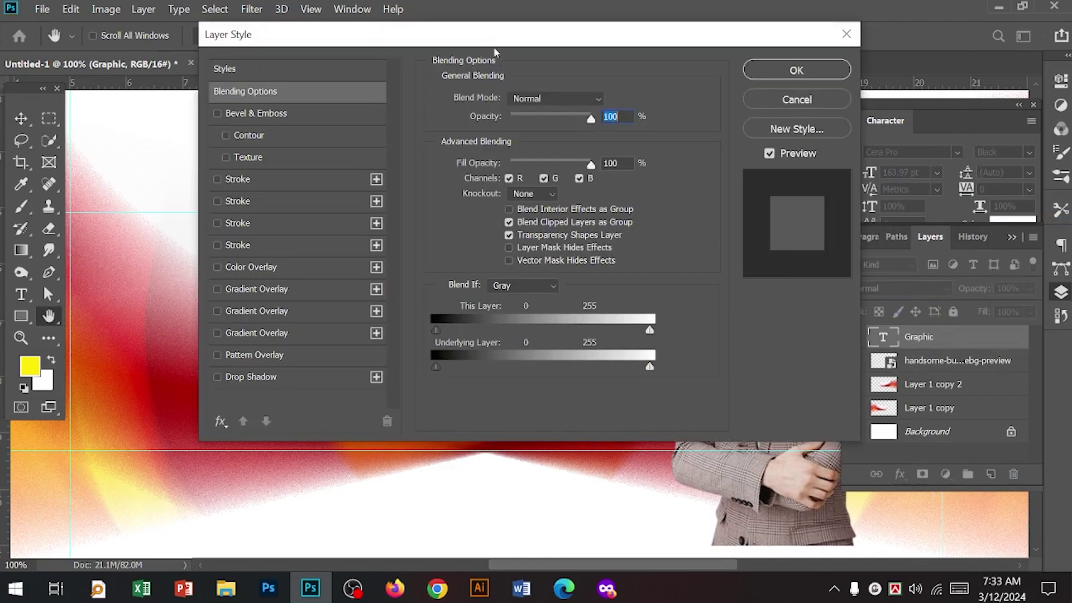
pyautogui.moveTo(492, 39); pyautogui.dragTo(927, 145)
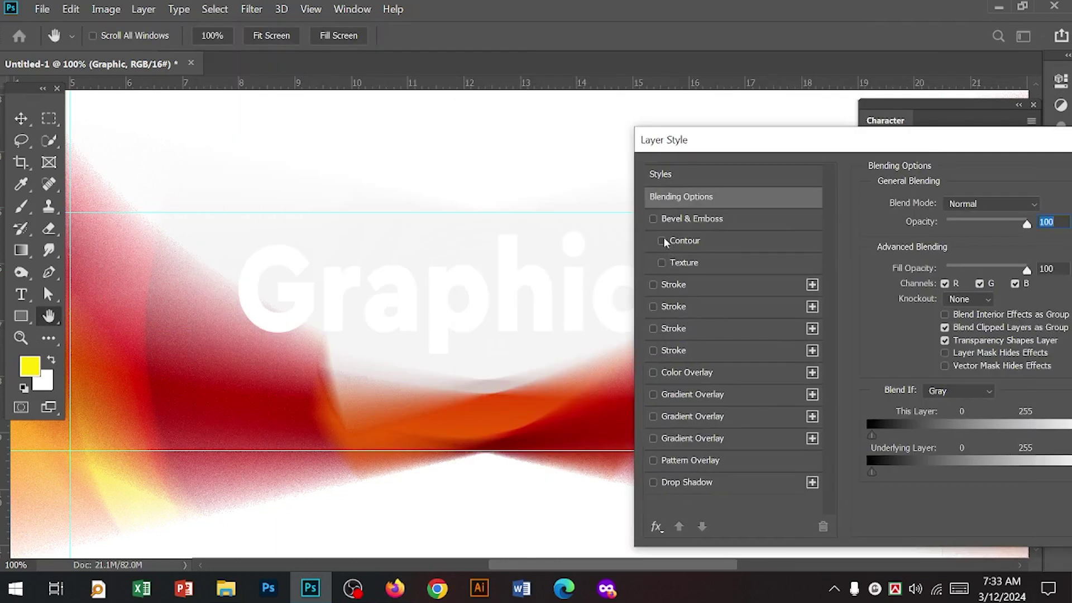
pyautogui.click(654, 219)
pyautogui.click(702, 218)
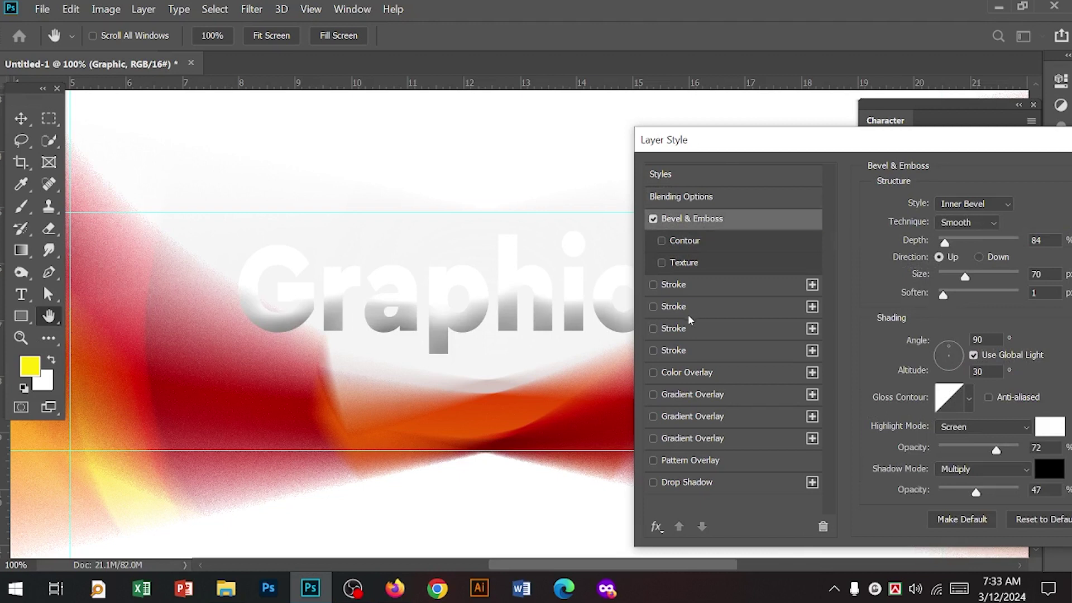
pyautogui.click(653, 285)
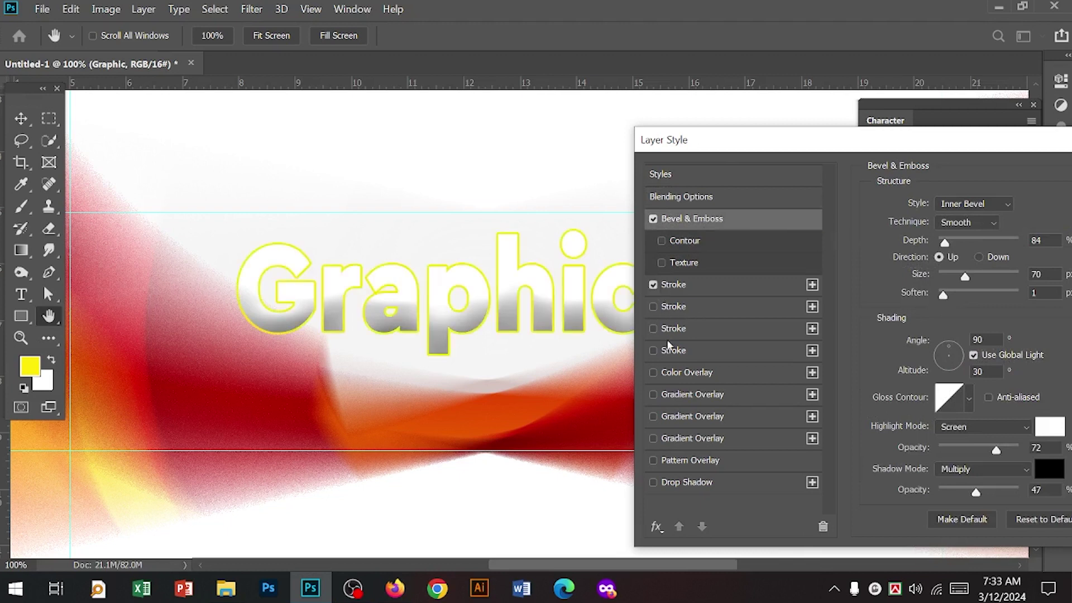
# Add a Color Overlay to the "Graphic" text and set its color to bright blue, hex 006afa
pyautogui.click(666, 373)
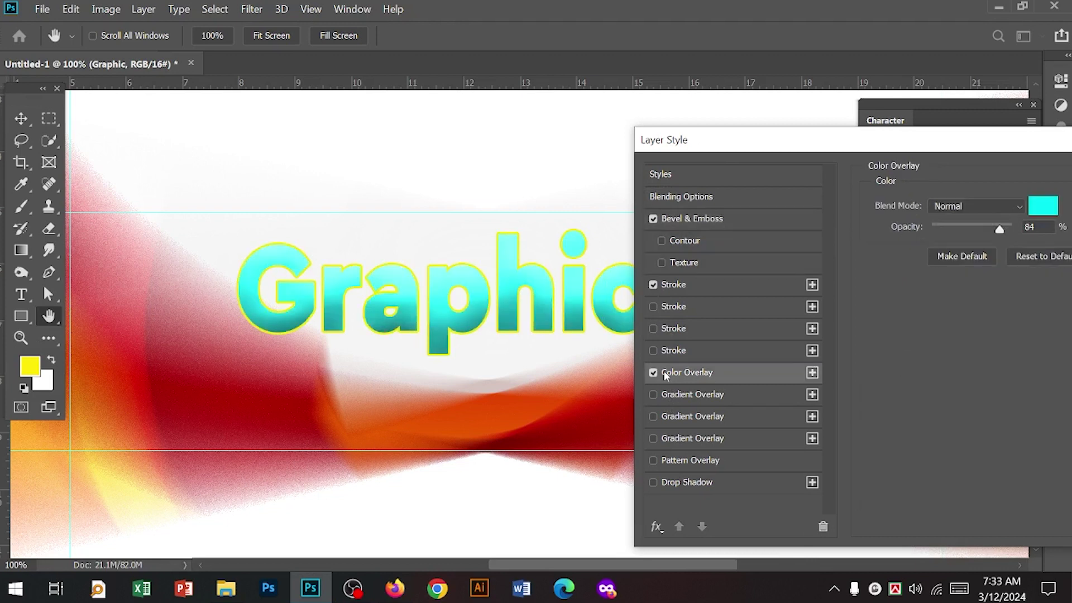
pyautogui.click(1042, 208)
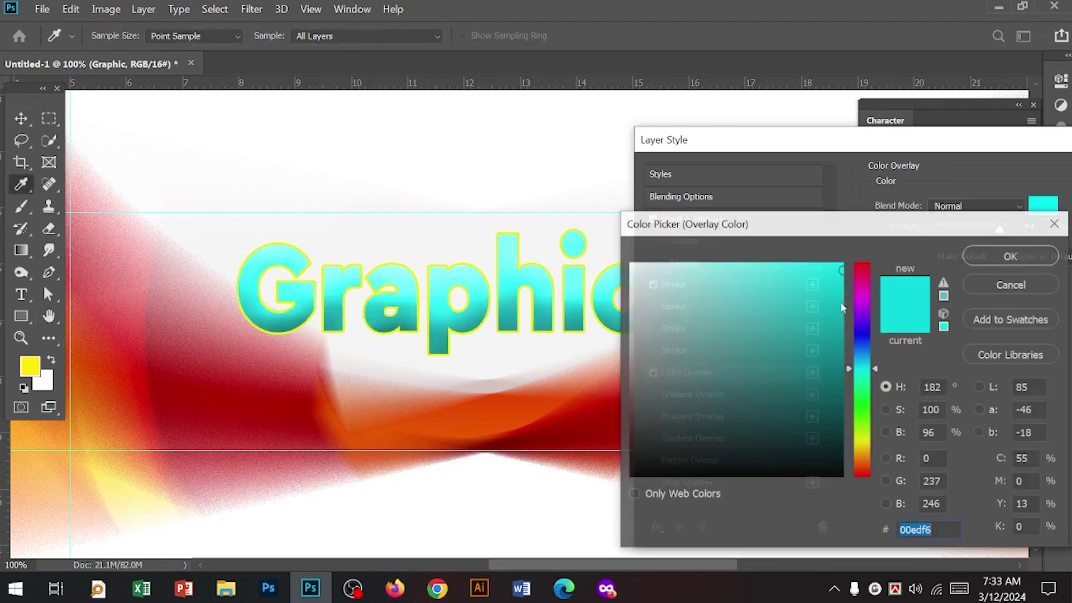
pyautogui.moveTo(790, 344)
pyautogui.mouseDown()
pyautogui.moveTo(811, 318)
pyautogui.moveTo(825, 386)
pyautogui.moveTo(819, 344)
pyautogui.moveTo(852, 249)
pyautogui.moveTo(824, 311)
pyautogui.moveTo(834, 319)
pyautogui.moveTo(823, 302)
pyautogui.moveTo(831, 293)
pyautogui.mouseUp()
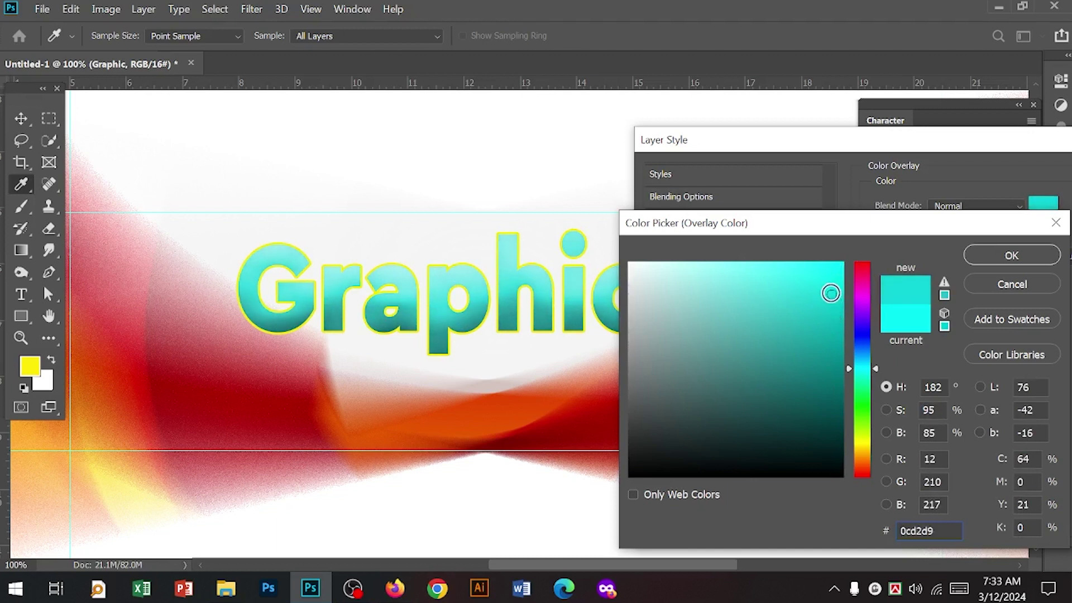
pyautogui.click(787, 345)
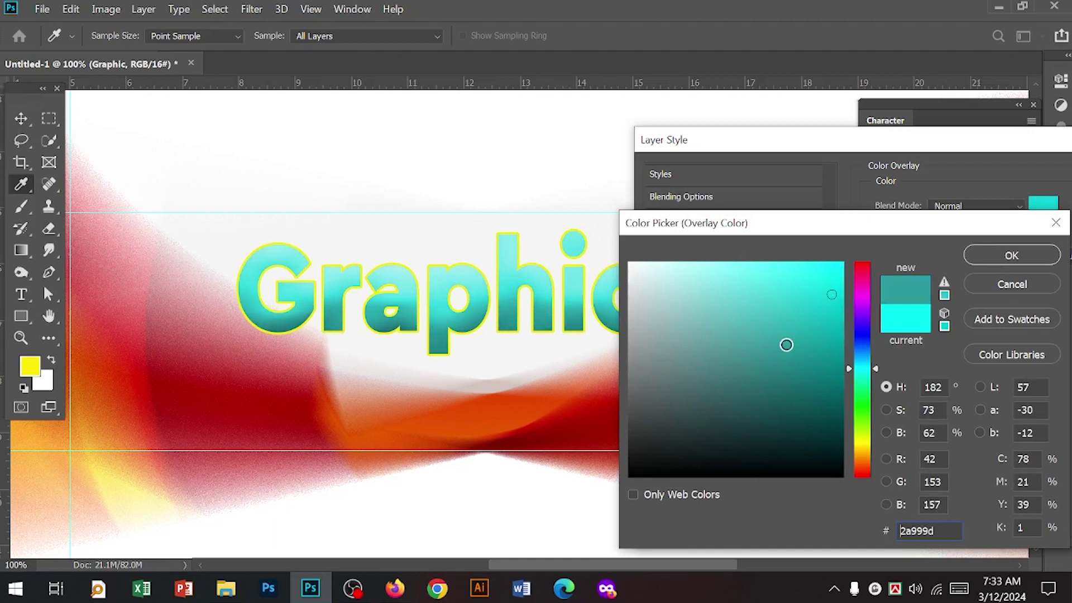
pyautogui.click(866, 444)
pyautogui.moveTo(826, 354); pyautogui.dragTo(870, 265)
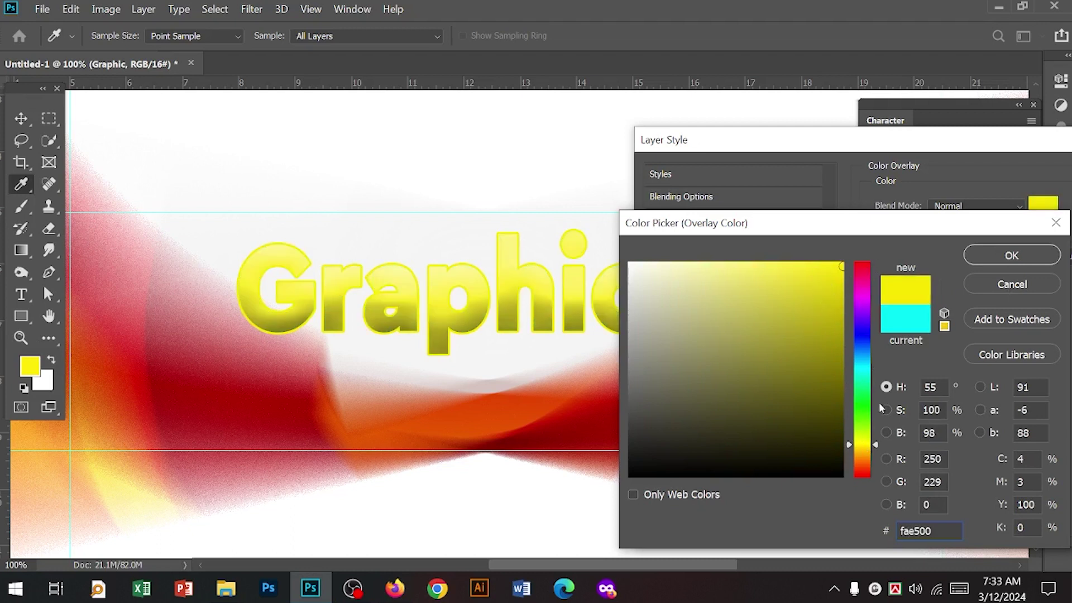
pyautogui.click(860, 348)
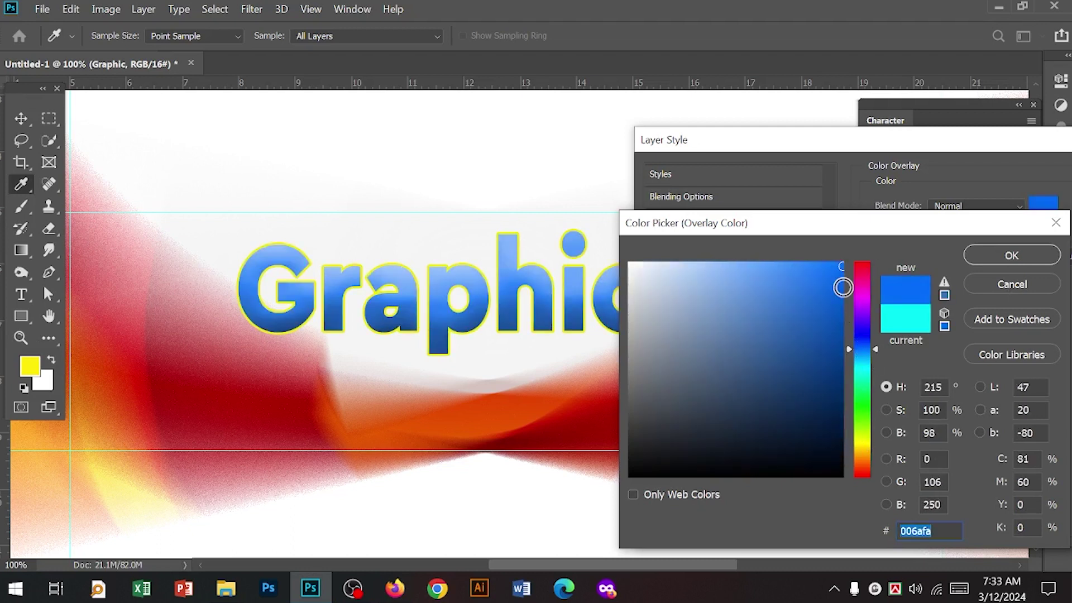
pyautogui.click(1001, 261)
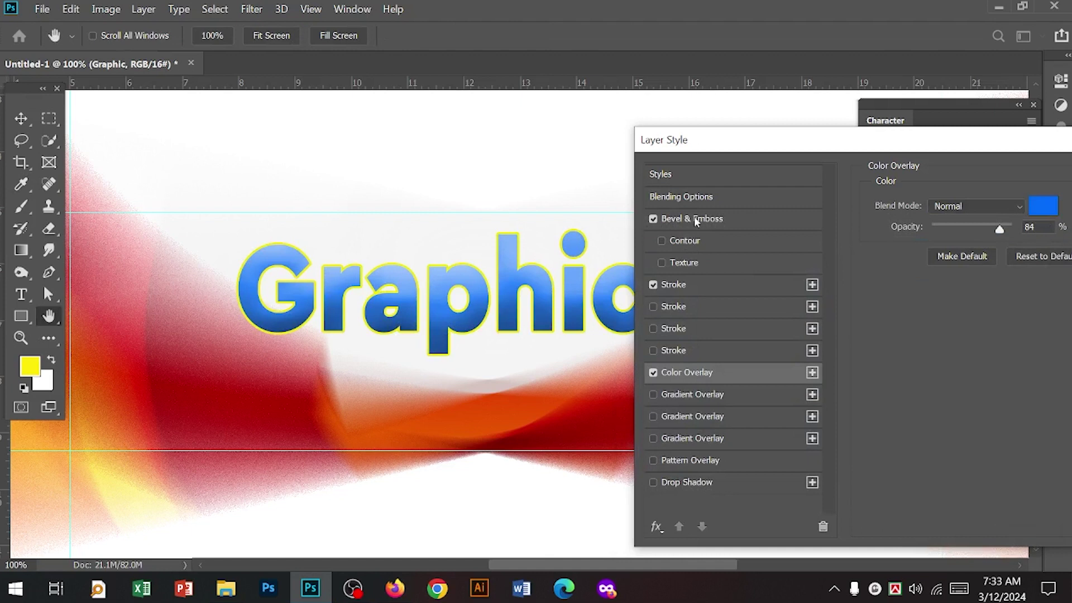
# Set the Bevel & Emboss size to 84 px and its depth to 355%
pyautogui.click(696, 222)
pyautogui.moveTo(955, 277)
pyautogui.mouseDown()
pyautogui.moveTo(981, 279)
pyautogui.moveTo(970, 279)
pyautogui.mouseUp()
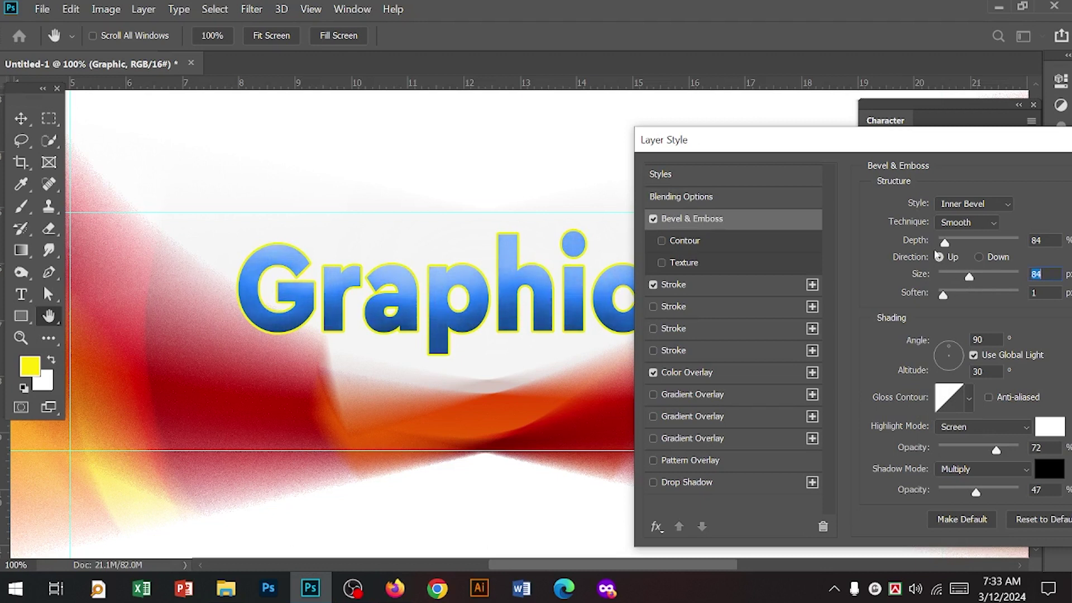
pyautogui.moveTo(965, 242); pyautogui.dragTo(969, 242)
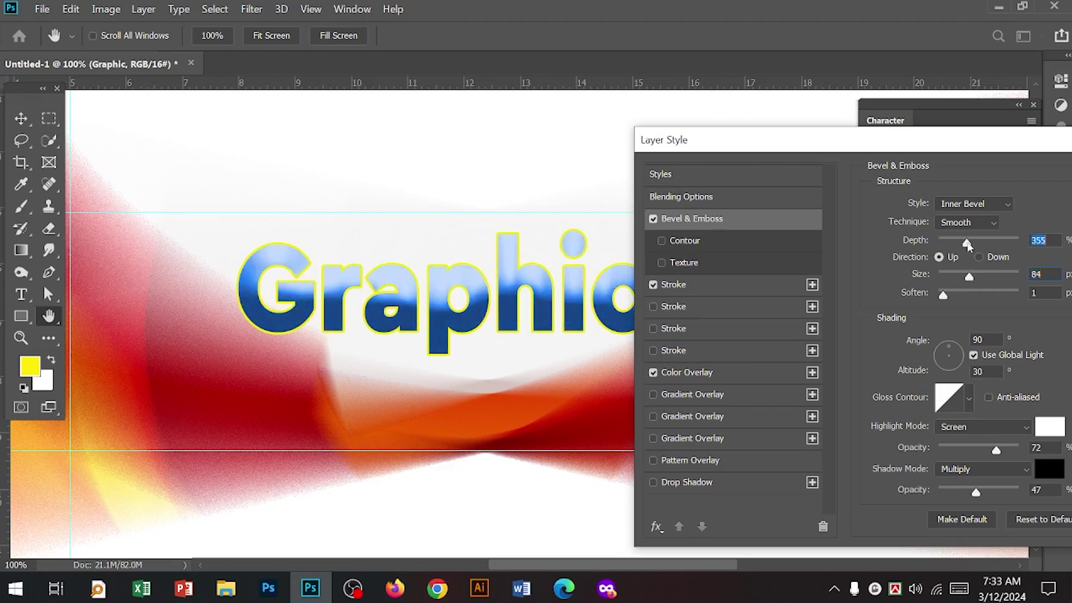
# Set the first stroke's color to near-white, hex f9f9f9, and its size to 8 px
pyautogui.click(736, 286)
pyautogui.click(910, 326)
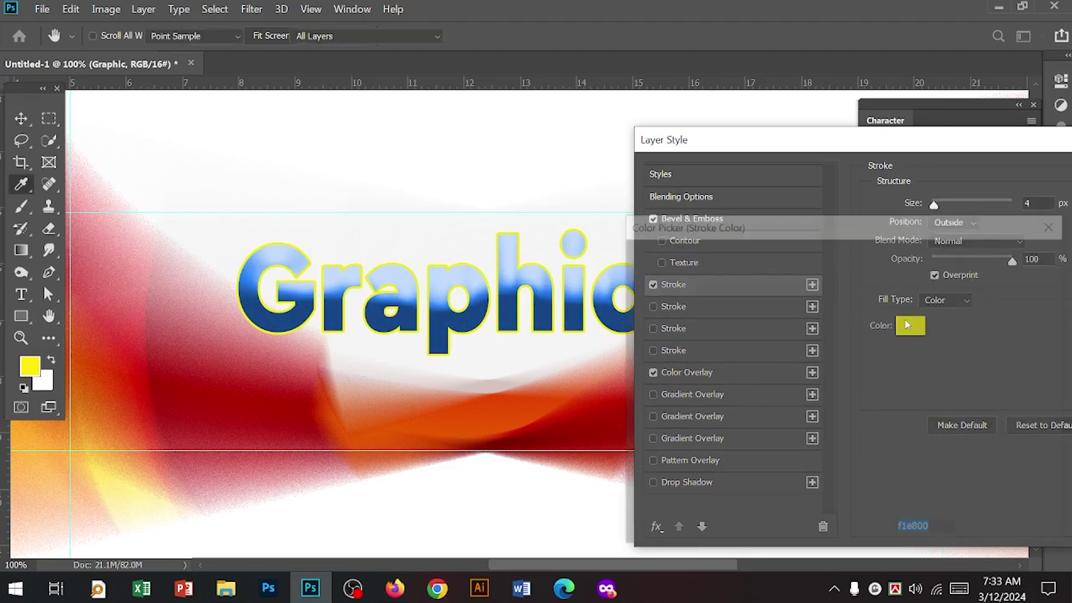
pyautogui.click(629, 268)
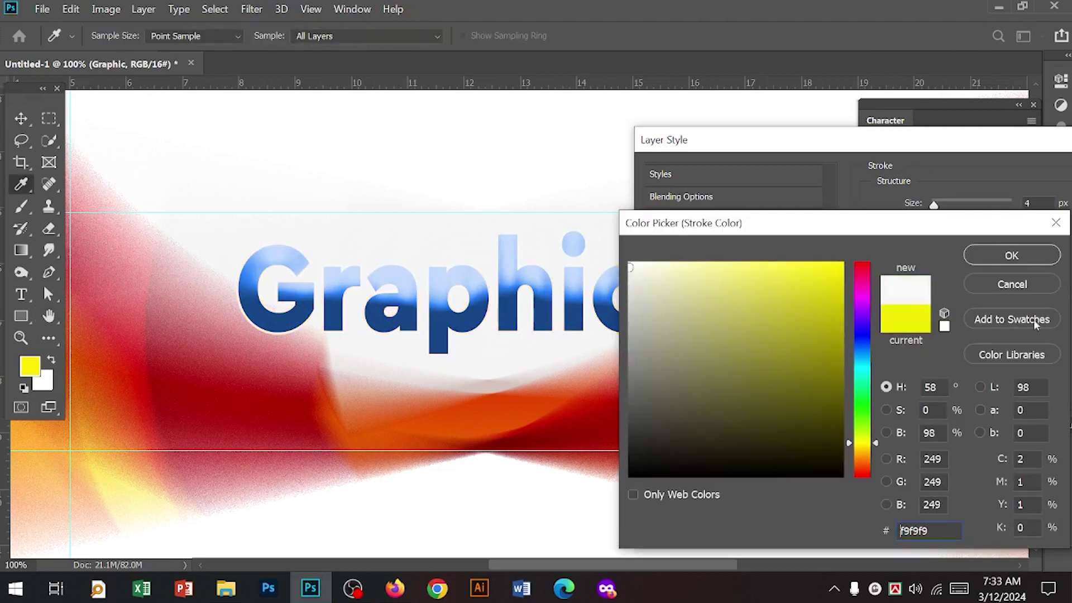
pyautogui.click(1029, 255)
pyautogui.moveTo(933, 205); pyautogui.dragTo(938, 205)
# Set the first stroke's color to very dark green, hex 0c2103, and its size to 5 px
pyautogui.click(910, 326)
pyautogui.click(835, 266)
pyautogui.moveTo(835, 266)
pyautogui.mouseDown()
pyautogui.moveTo(835, 380)
pyautogui.moveTo(820, 465)
pyautogui.mouseUp()
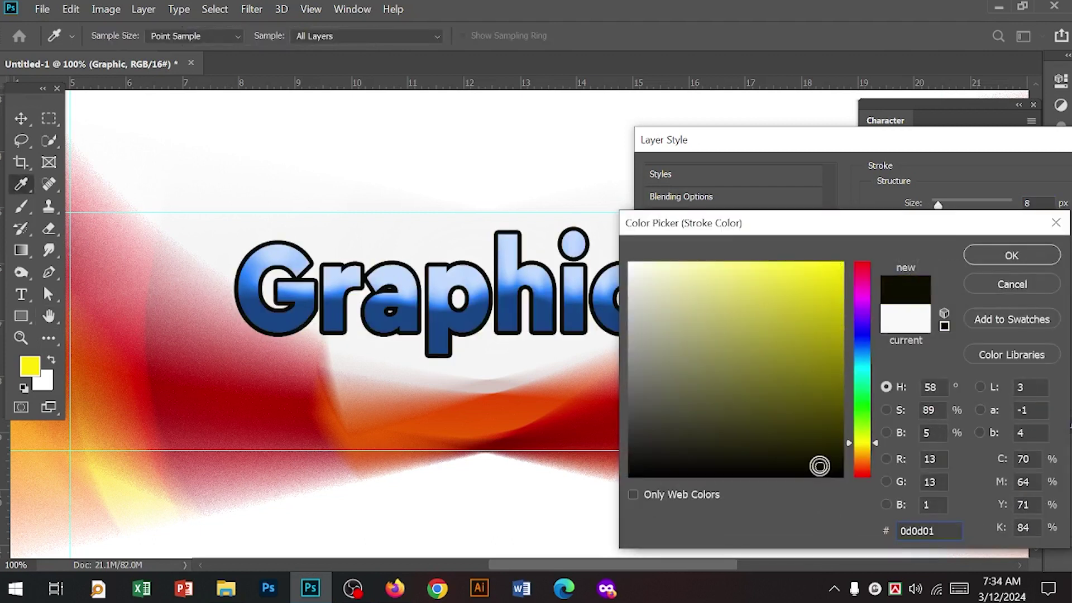
pyautogui.click(770, 313)
pyautogui.click(646, 288)
pyautogui.moveTo(866, 448); pyautogui.dragTo(864, 362)
pyautogui.click(823, 277)
pyautogui.moveTo(833, 262)
pyautogui.mouseDown()
pyautogui.moveTo(716, 262)
pyautogui.moveTo(679, 279)
pyautogui.moveTo(746, 284)
pyautogui.moveTo(756, 279)
pyautogui.moveTo(749, 262)
pyautogui.mouseUp()
pyautogui.click(734, 286)
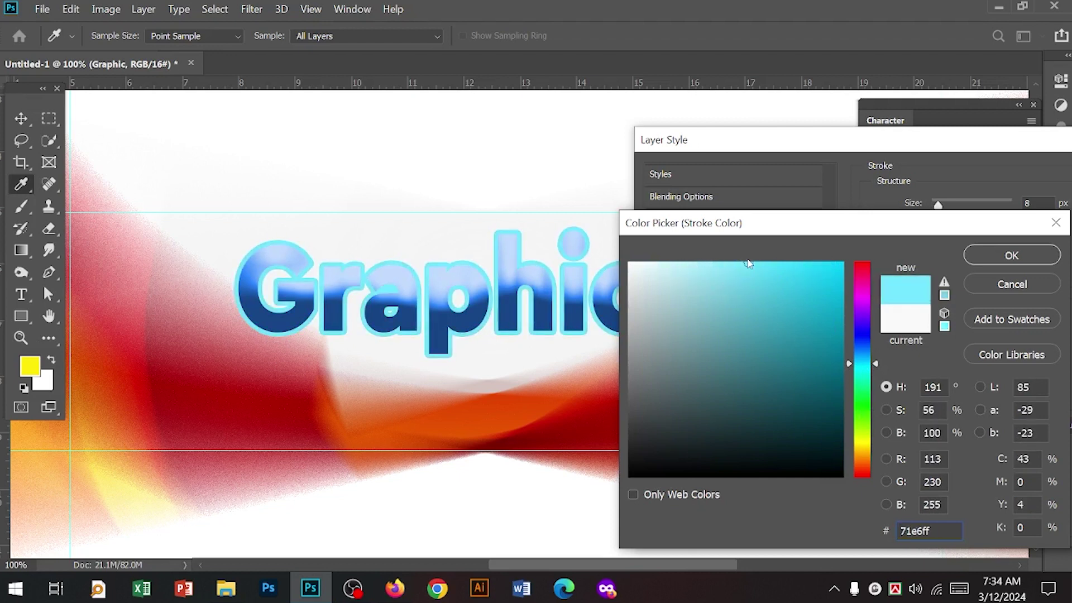
pyautogui.click(863, 416)
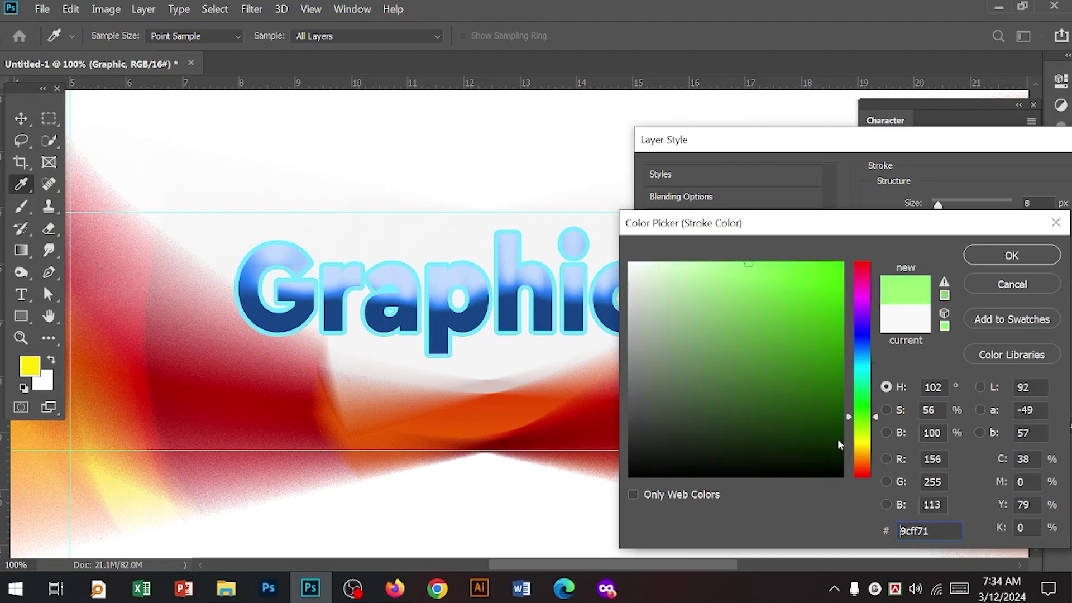
pyautogui.click(823, 450)
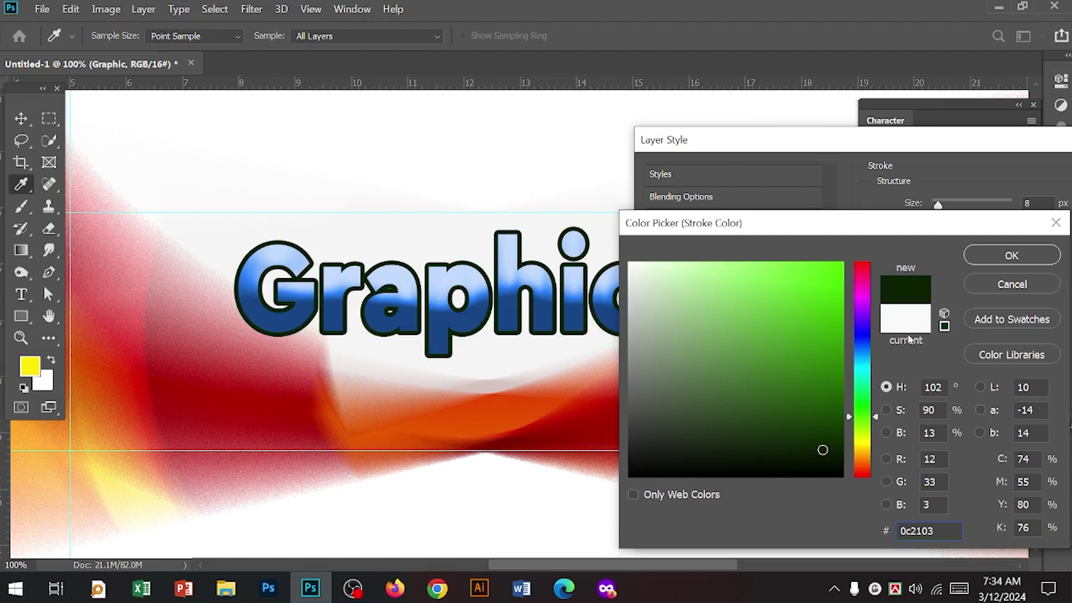
pyautogui.click(974, 262)
pyautogui.moveTo(938, 209); pyautogui.dragTo(936, 206)
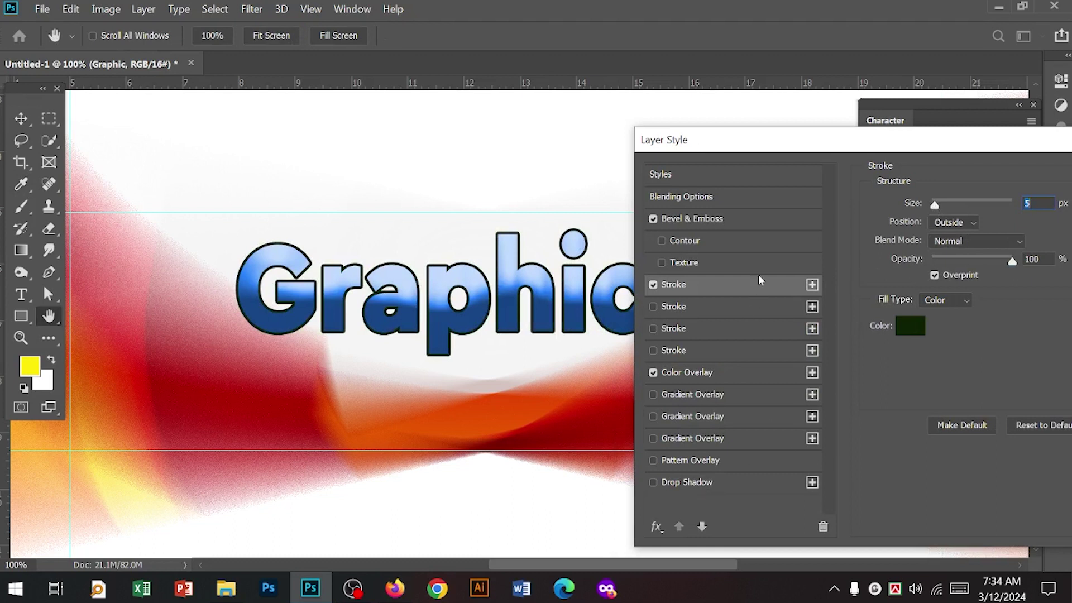
# Enable the second stroke at 16 px in white, hex ffffff, and the third stroke with its orange-yellow gradient at 29 px
pyautogui.click(684, 305)
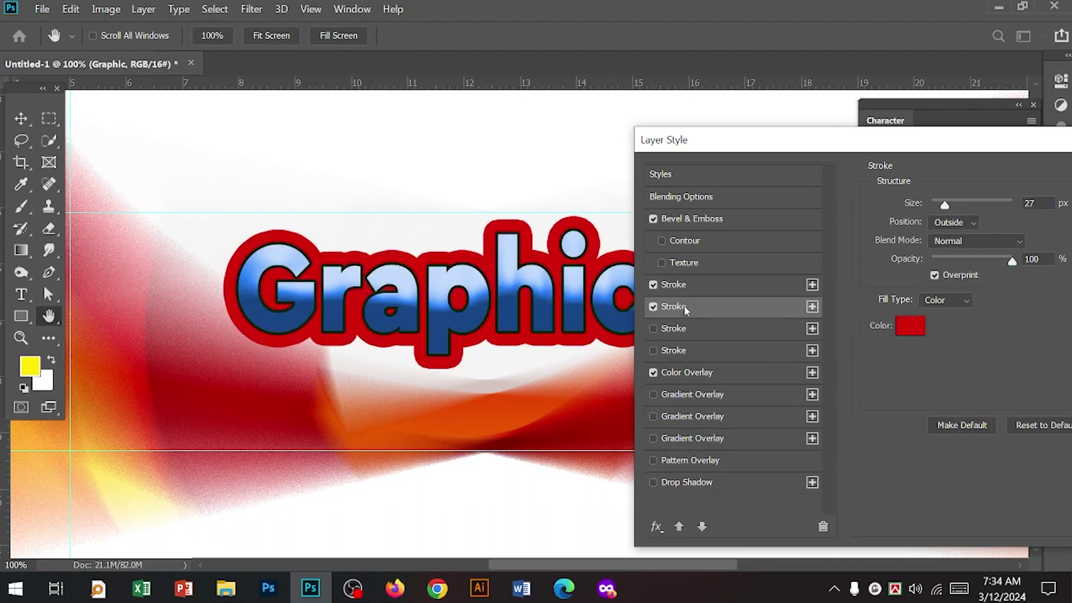
pyautogui.moveTo(943, 206); pyautogui.dragTo(942, 207)
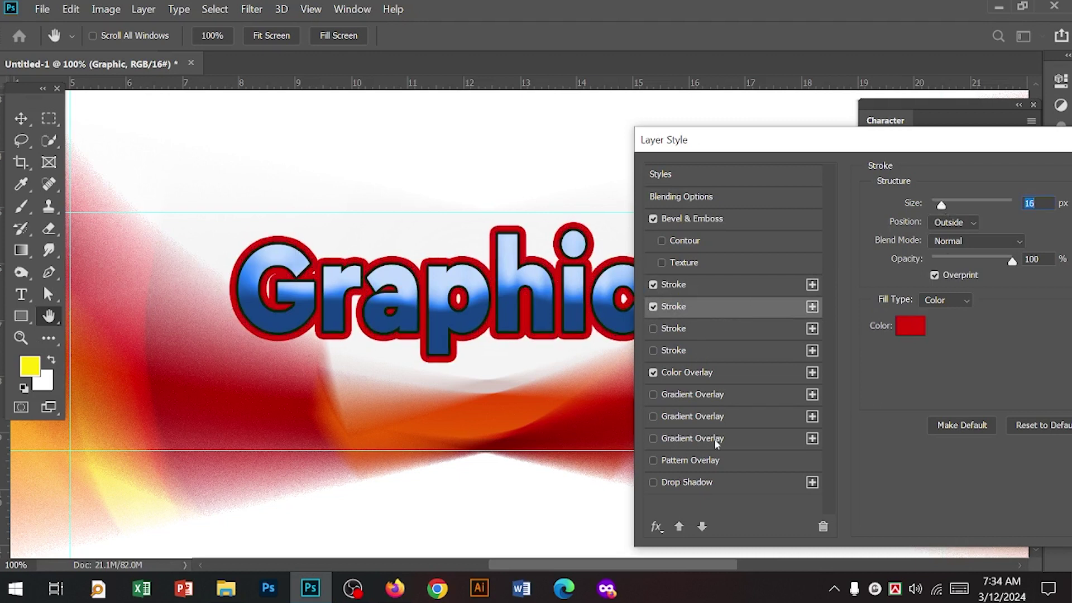
pyautogui.click(910, 330)
pyautogui.write('ffffff')
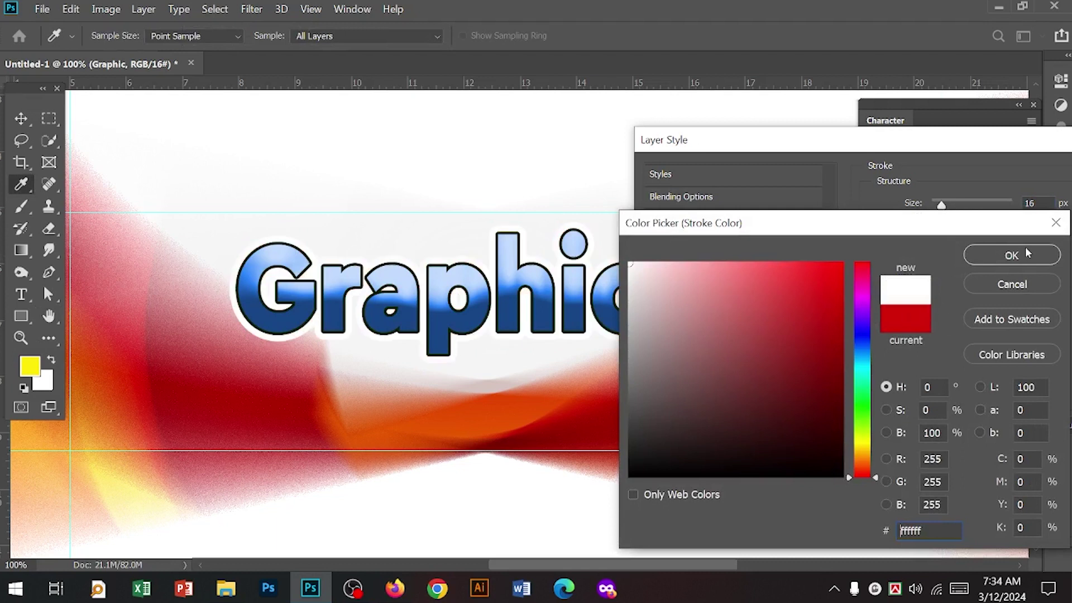
pyautogui.click(1012, 255)
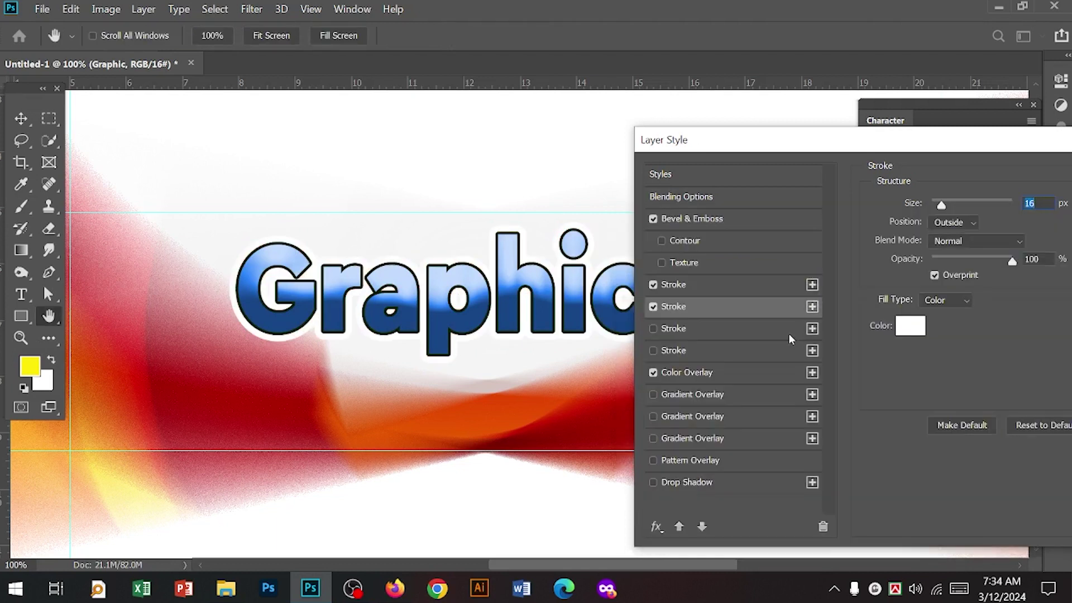
pyautogui.click(719, 329)
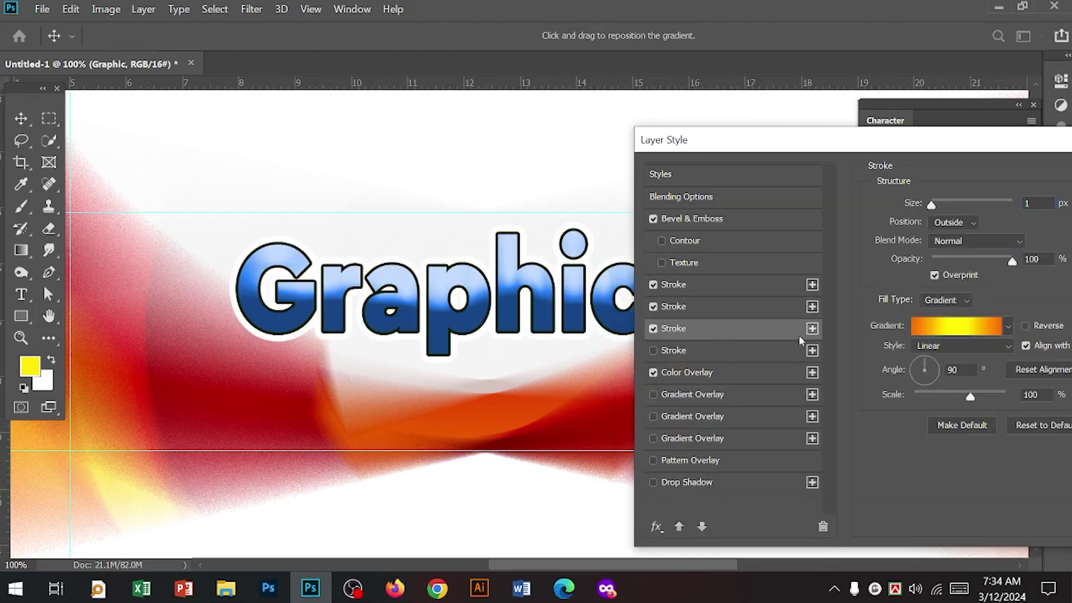
pyautogui.moveTo(949, 210); pyautogui.dragTo(947, 208)
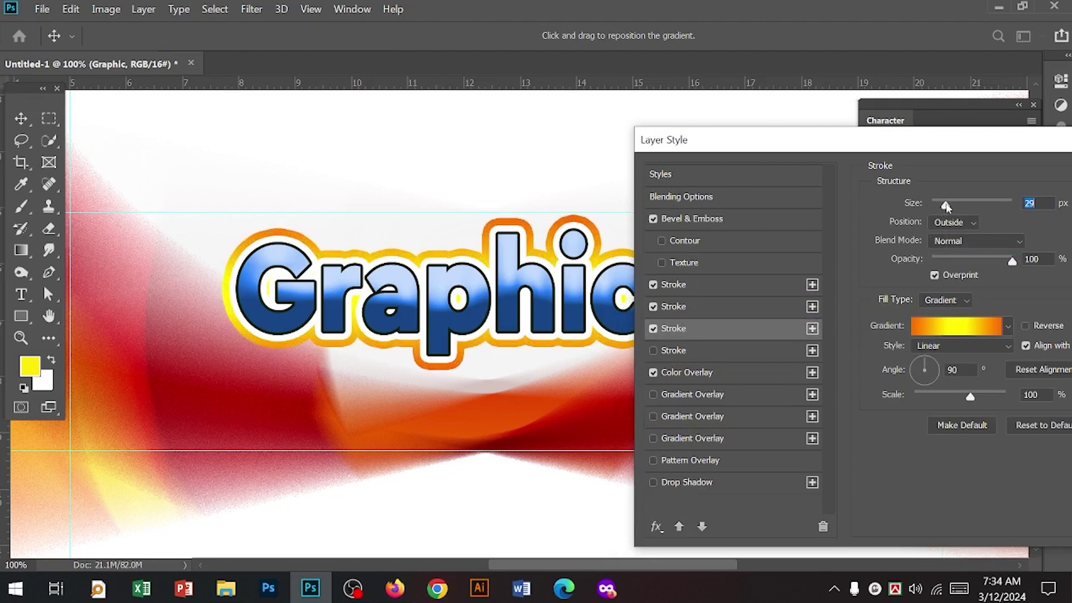
# Add a Drop Shadow with distance 37 px, spread 36% and size 46 px, and apply the layer styles
pyautogui.click(678, 483)
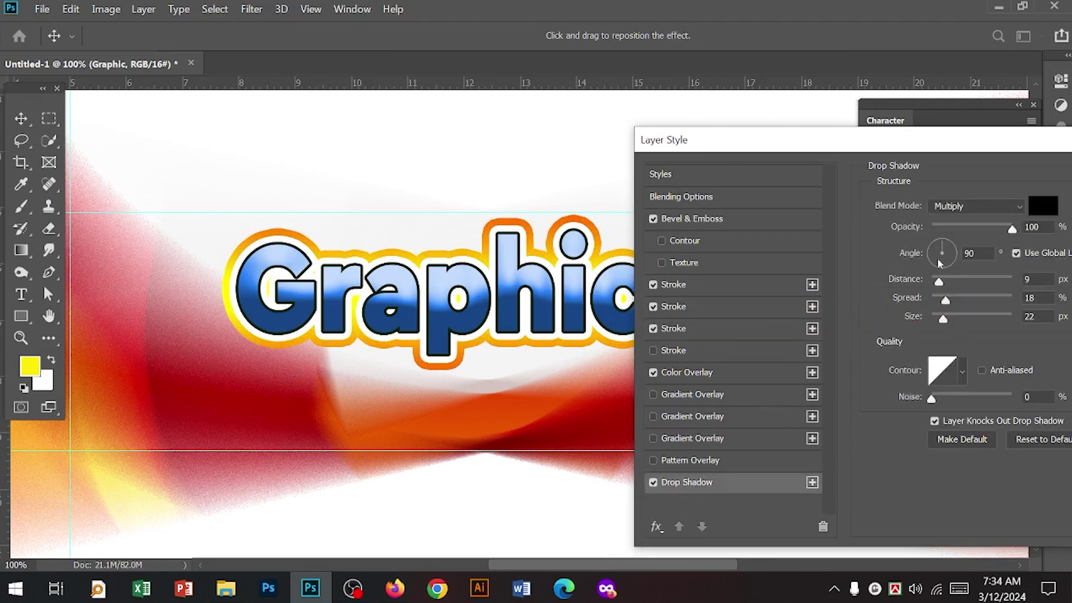
pyautogui.moveTo(951, 279); pyautogui.dragTo(963, 280)
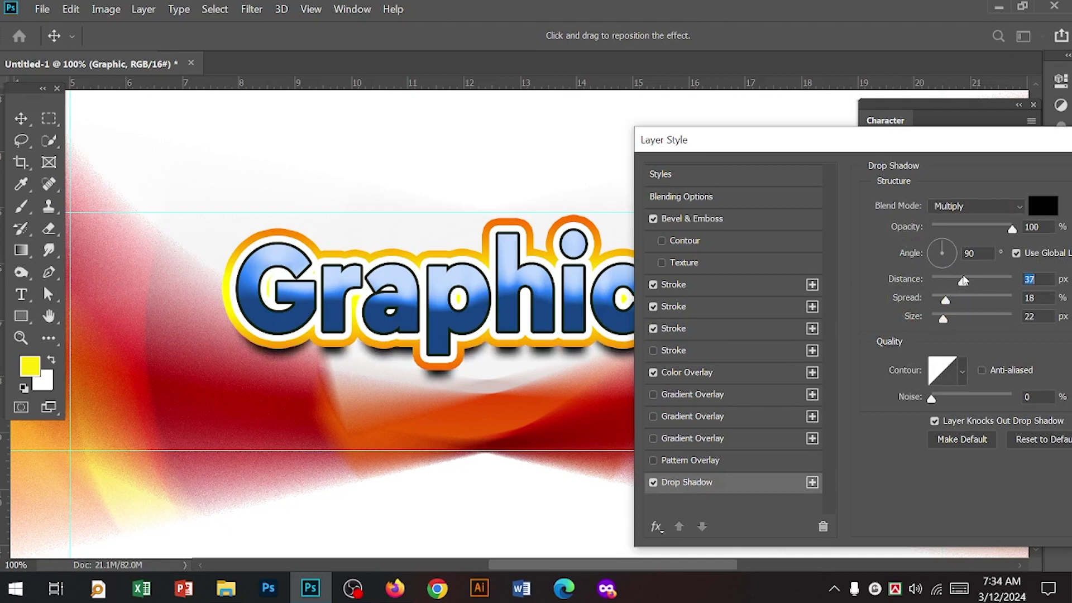
pyautogui.click(950, 317)
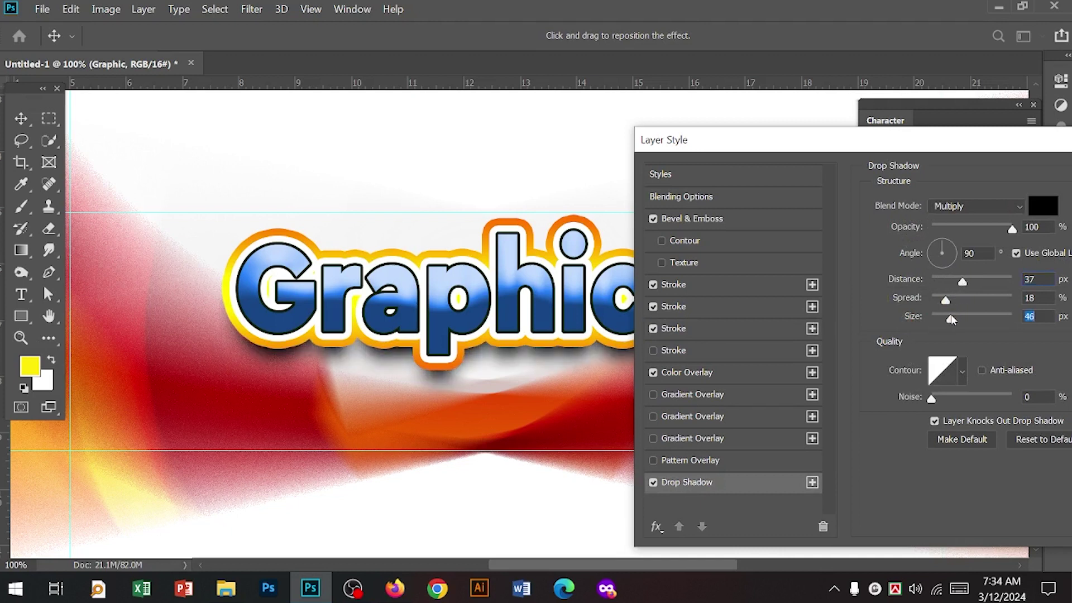
pyautogui.moveTo(945, 300); pyautogui.dragTo(962, 299)
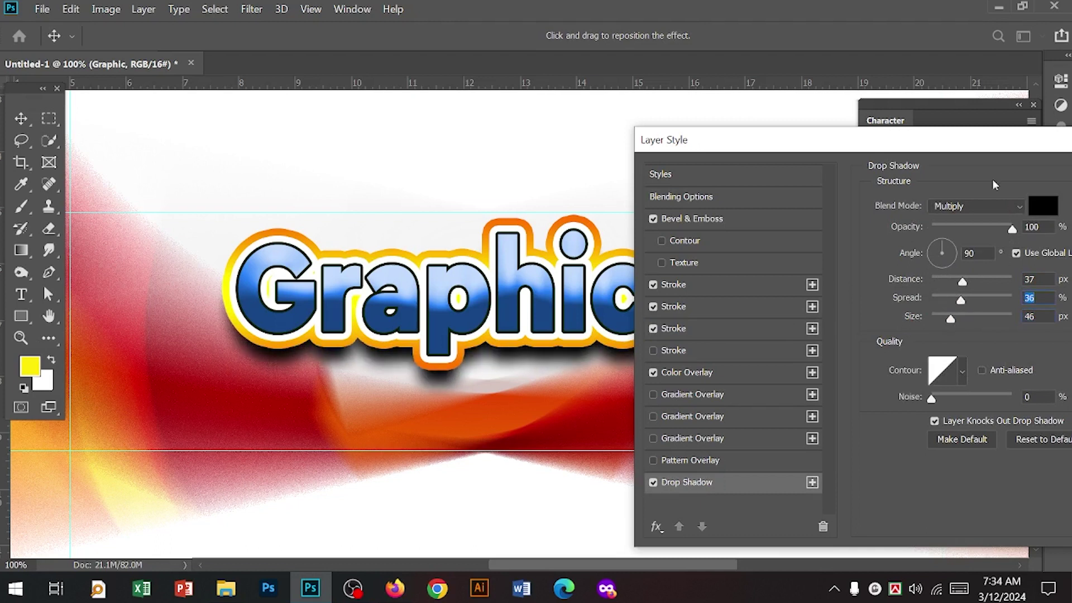
pyautogui.moveTo(970, 152); pyautogui.dragTo(688, 209)
pyautogui.click(927, 233)
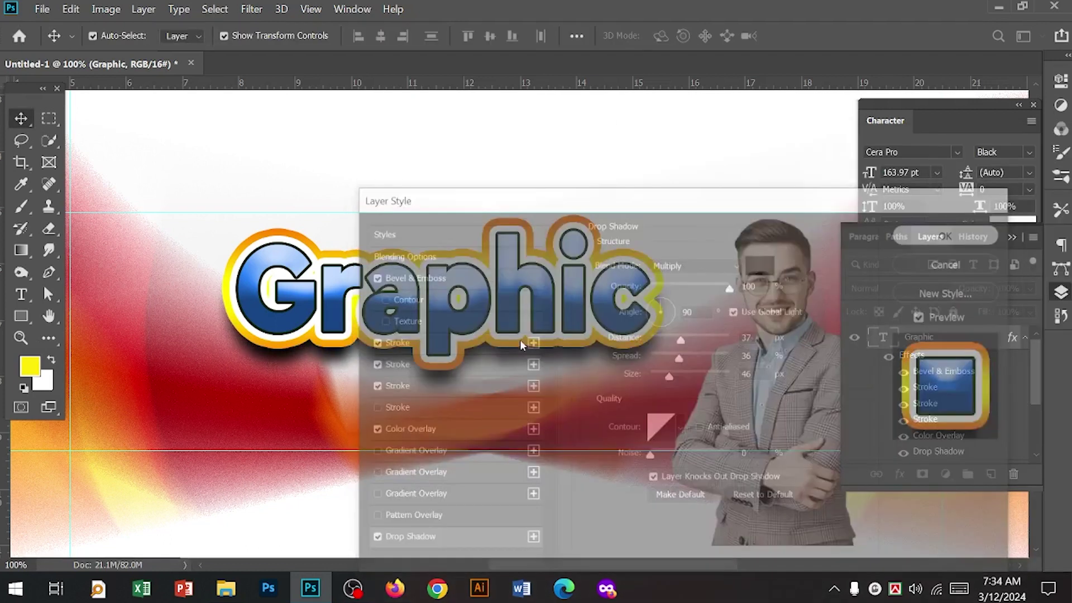
# Enlarge the styled "Graphic" text to about 185.5 pt so it nearly reaches the businessman
pyautogui.hotkey('ctrl', 't')
pyautogui.moveTo(648, 288); pyautogui.dragTo(692, 291)
pyautogui.press('Return')
pyautogui.moveTo(234, 355); pyautogui.dragTo(223, 362)
pyautogui.press('Return')
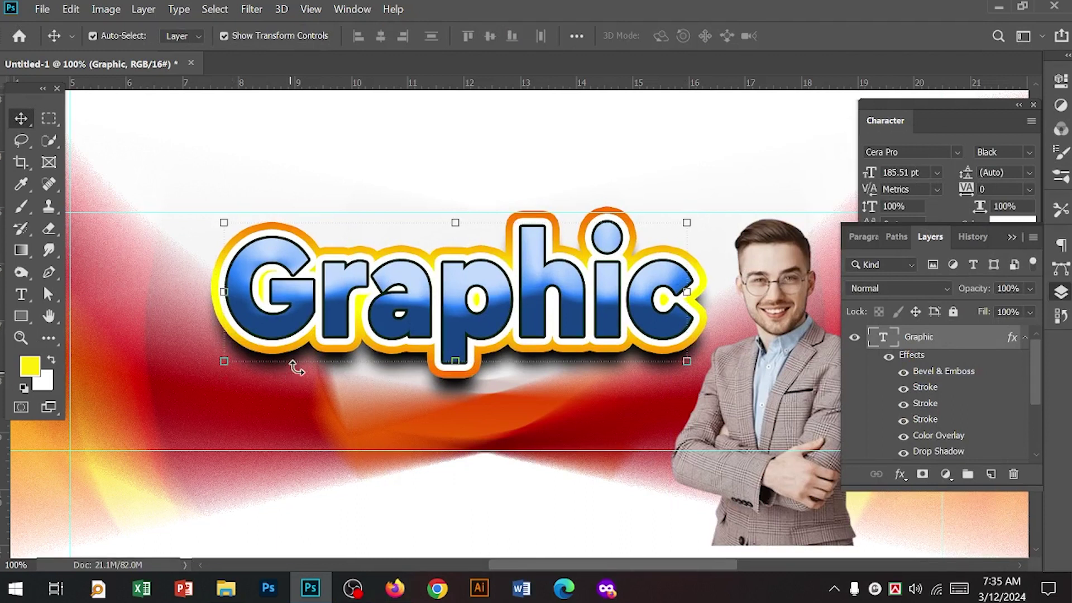
# Add a new text layer reading "Designer" below the word "Graphic"
pyautogui.click(21, 294)
pyautogui.click(274, 431)
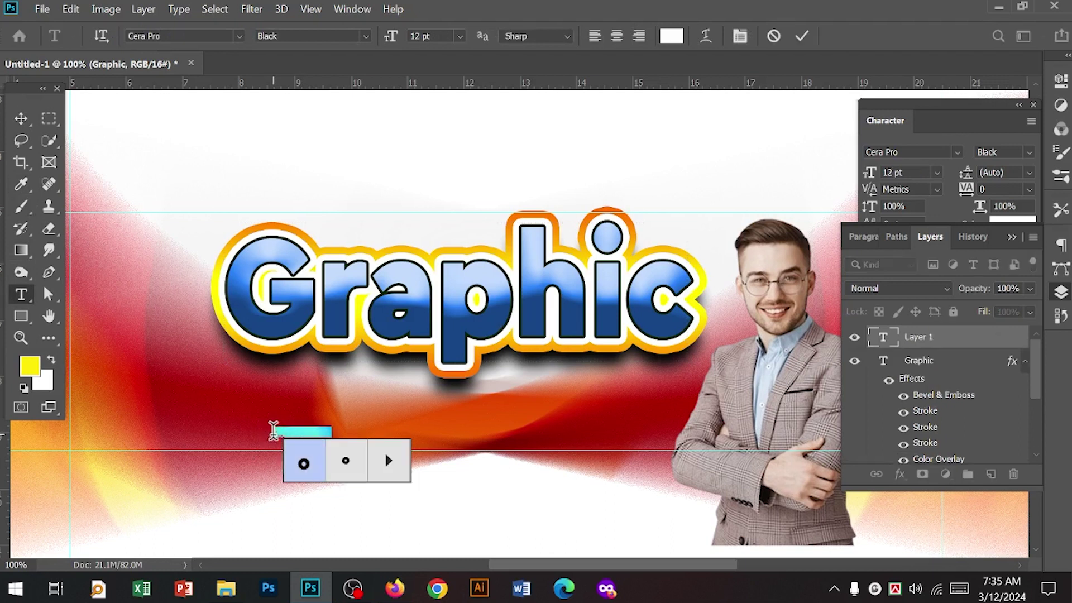
pyautogui.write('Designer')
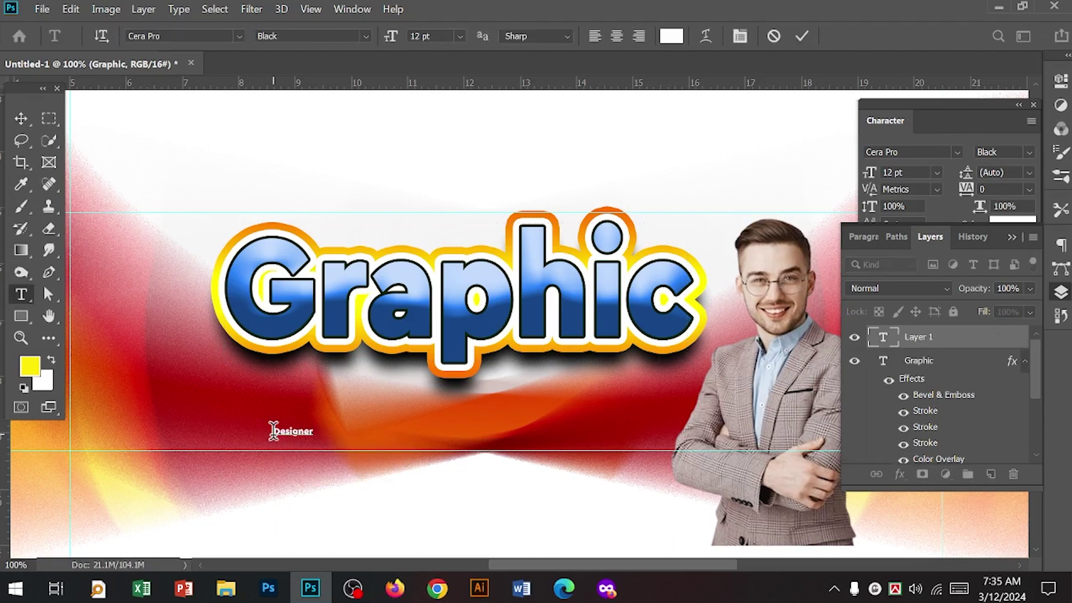
# Commit the "Designer" text and enlarge it to about 56.4 pt
pyautogui.hotkey('ctrl', 'Return')
pyautogui.press('v')
pyautogui.moveTo(315, 439); pyautogui.dragTo(458, 474)
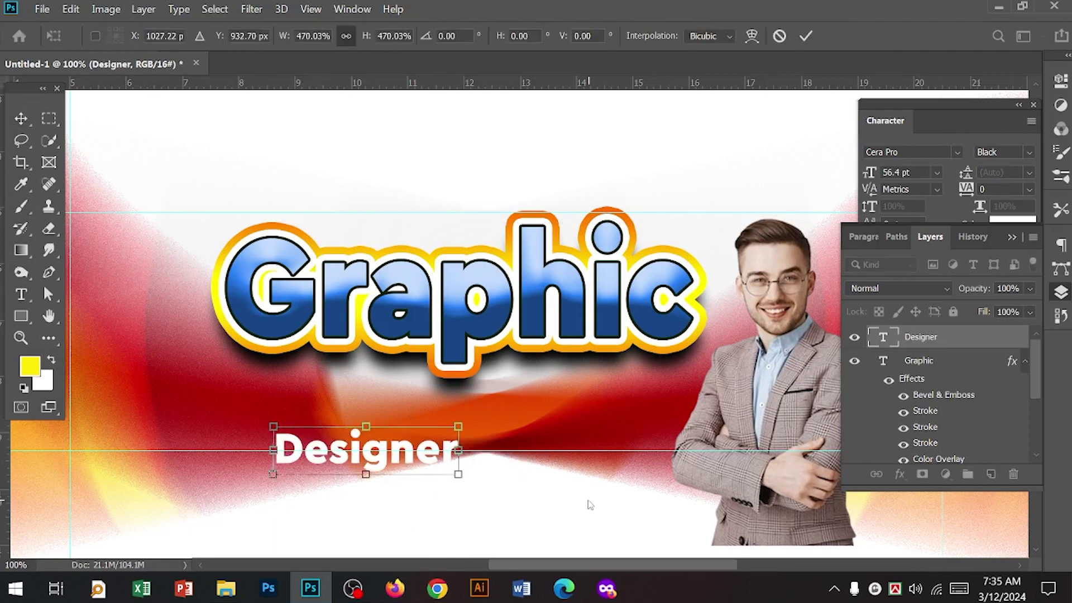
pyautogui.press('Return')
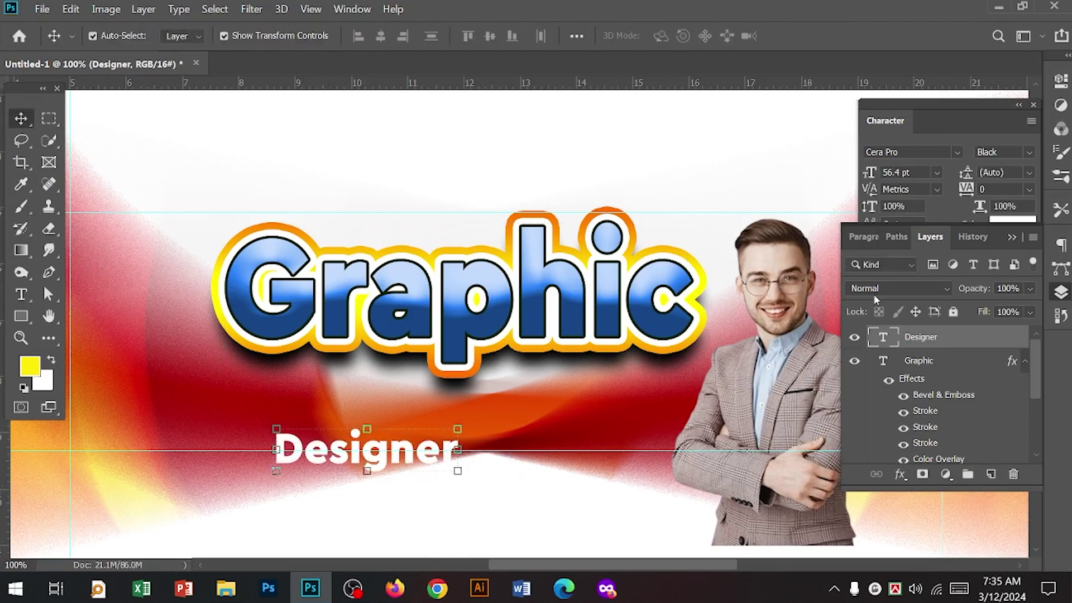
# Browse the font list and set the font of the "Designer" text to Acratica
pyautogui.click(957, 152)
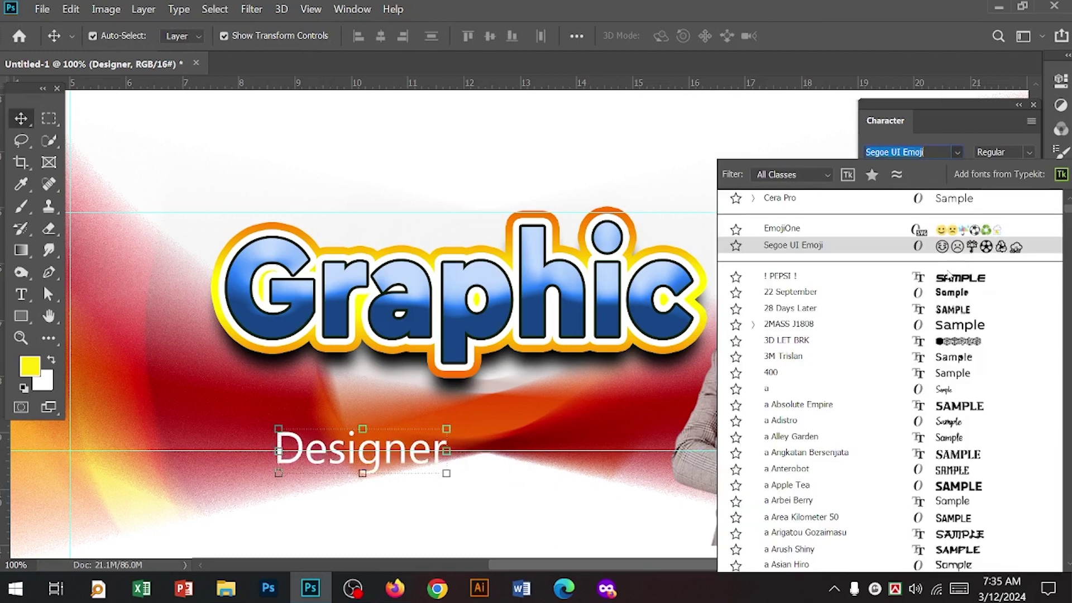
pyautogui.write('a Adistro')
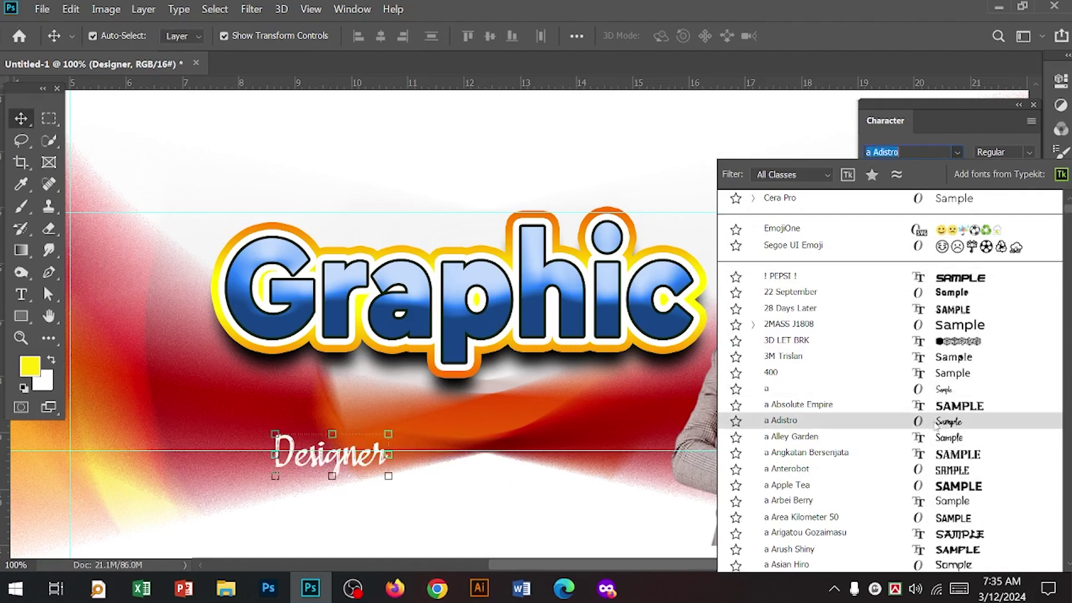
pyautogui.scroll(-3, 936, 425)
pyautogui.press('Down')
pyautogui.press('Down')
pyautogui.press('Down')
pyautogui.press('Down')
pyautogui.press('Down')
pyautogui.press('Down')
pyautogui.press('Down')
pyautogui.press('Down')
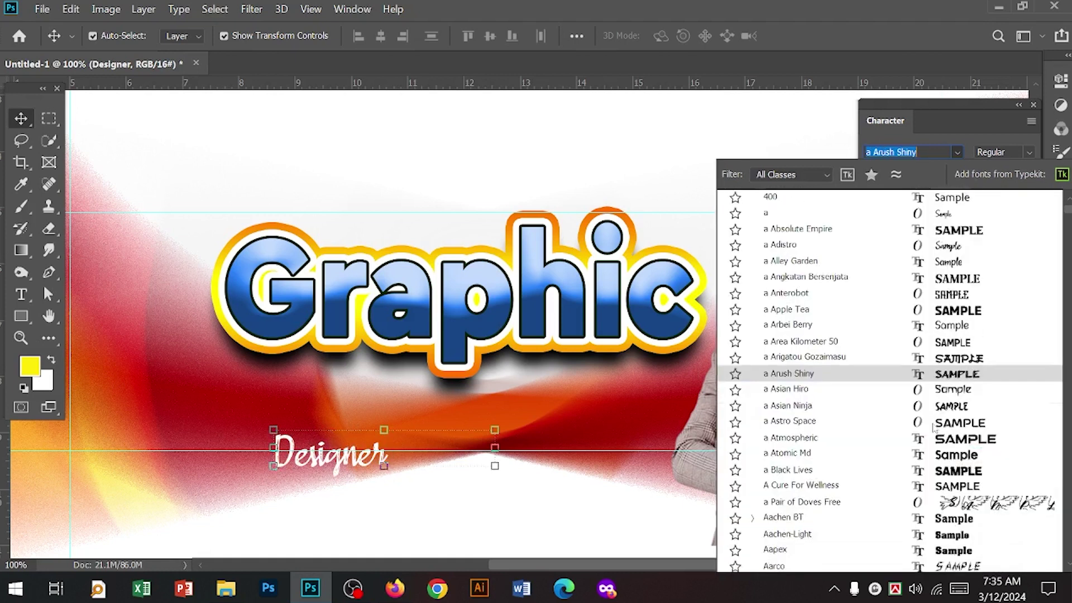
pyautogui.scroll(-4, 934, 427)
pyautogui.scroll(-4, 933, 428)
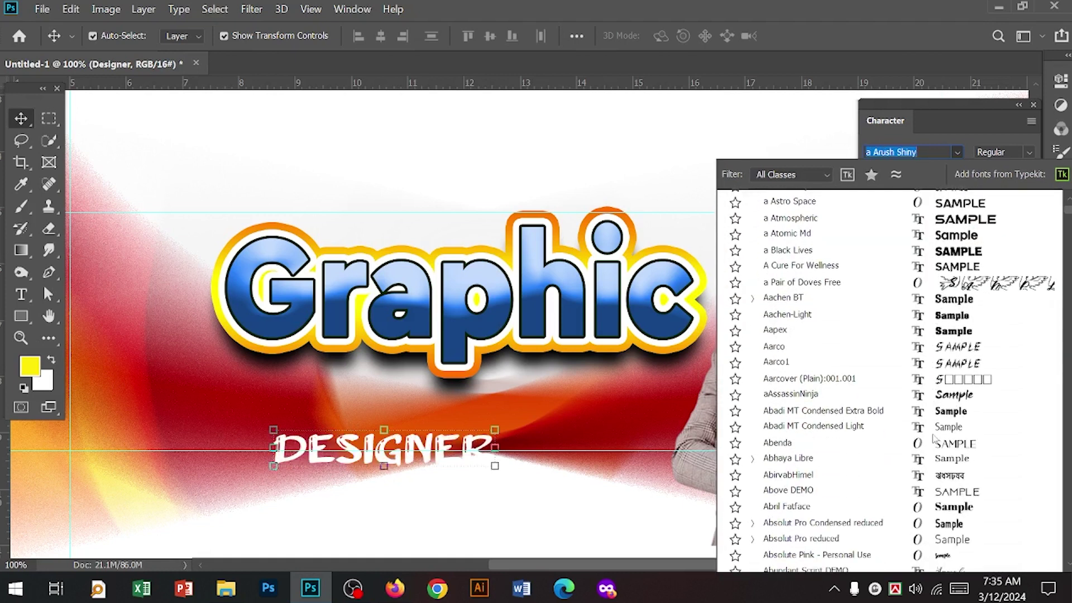
pyautogui.scroll(-5, 928, 504)
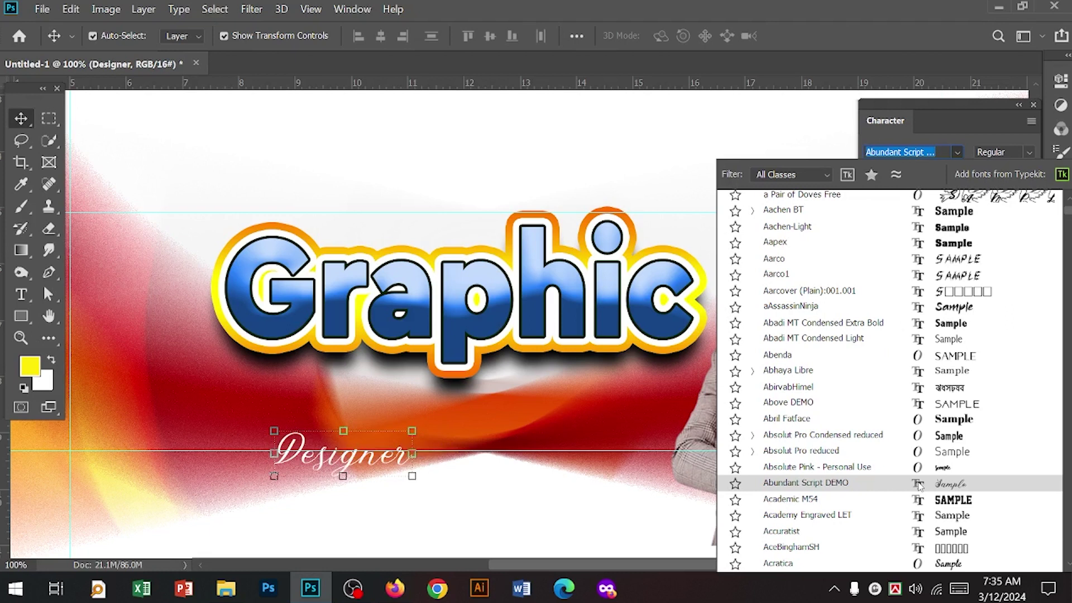
pyautogui.click(819, 566)
# Enlarge "Designer" to about 101.7 pt and place it overlapping the lower edge of the word "Graphic"
pyautogui.moveTo(389, 449); pyautogui.dragTo(551, 345)
pyautogui.moveTo(454, 420); pyautogui.dragTo(437, 374)
pyautogui.press('Return')
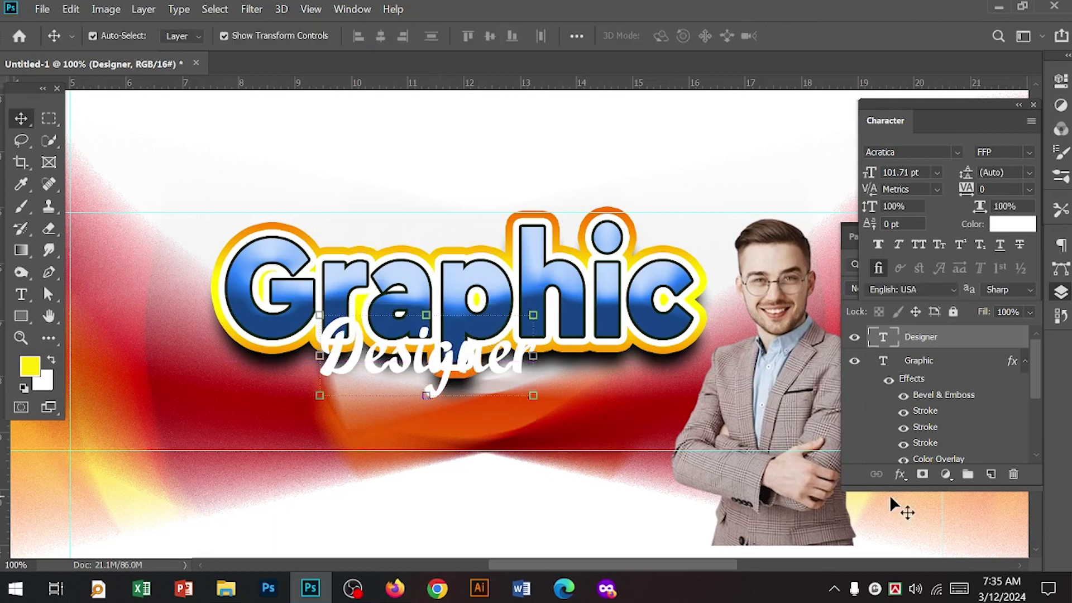
# Add an outside Stroke layer style of 5 px in very dark green to the "Designer" text
pyautogui.click(1065, 295)
pyautogui.click(1065, 296)
pyautogui.click(899, 473)
pyautogui.click(924, 352)
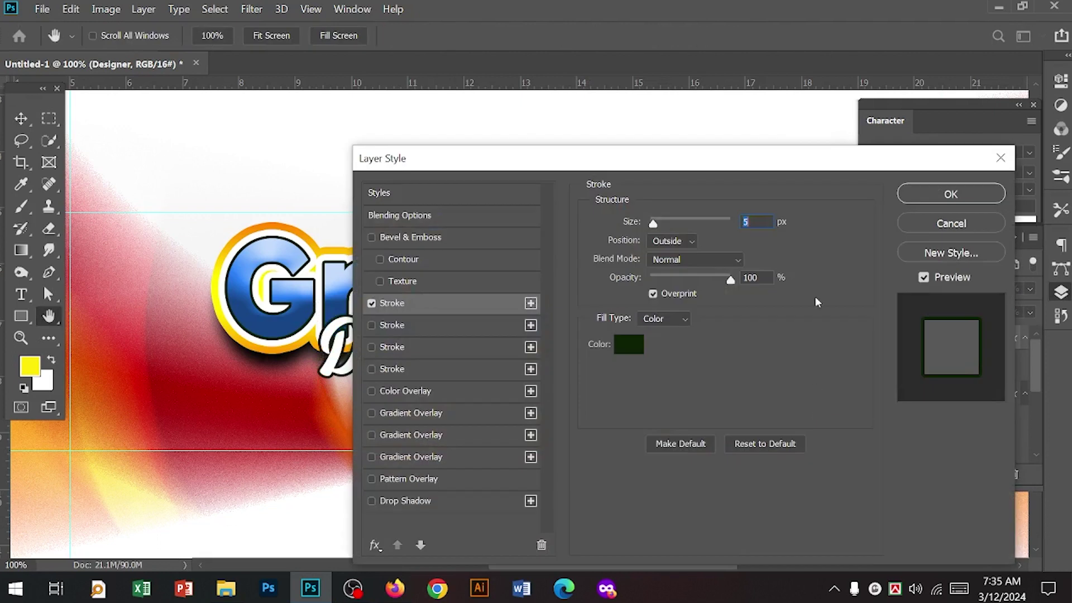
pyautogui.moveTo(735, 155); pyautogui.dragTo(920, 170)
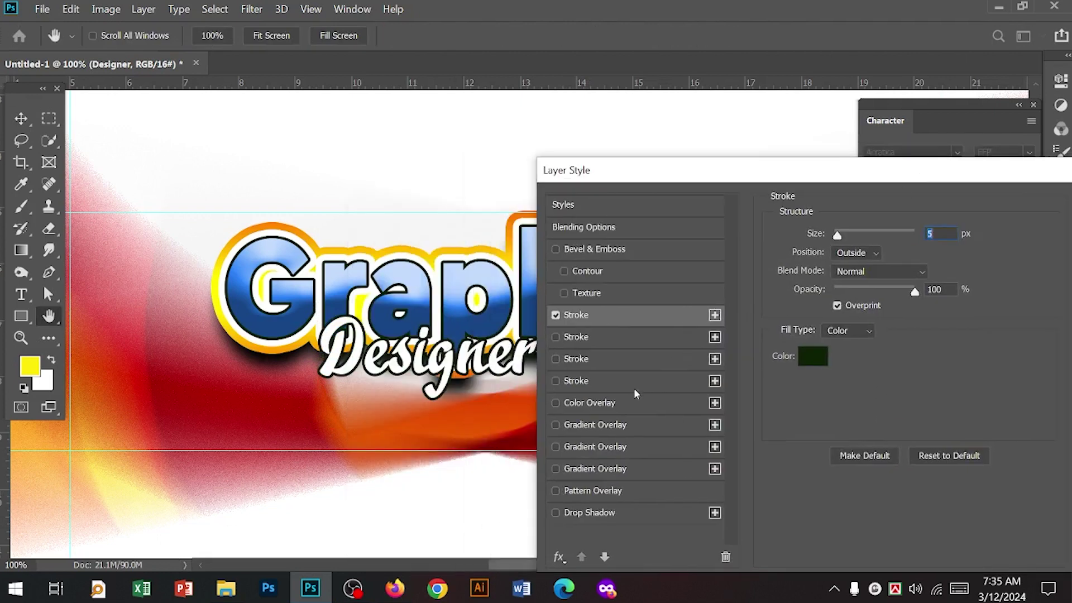
# Add a Color Overlay in yellow, hex fbe705, at 84% opacity to the "Designer" text
pyautogui.click(598, 405)
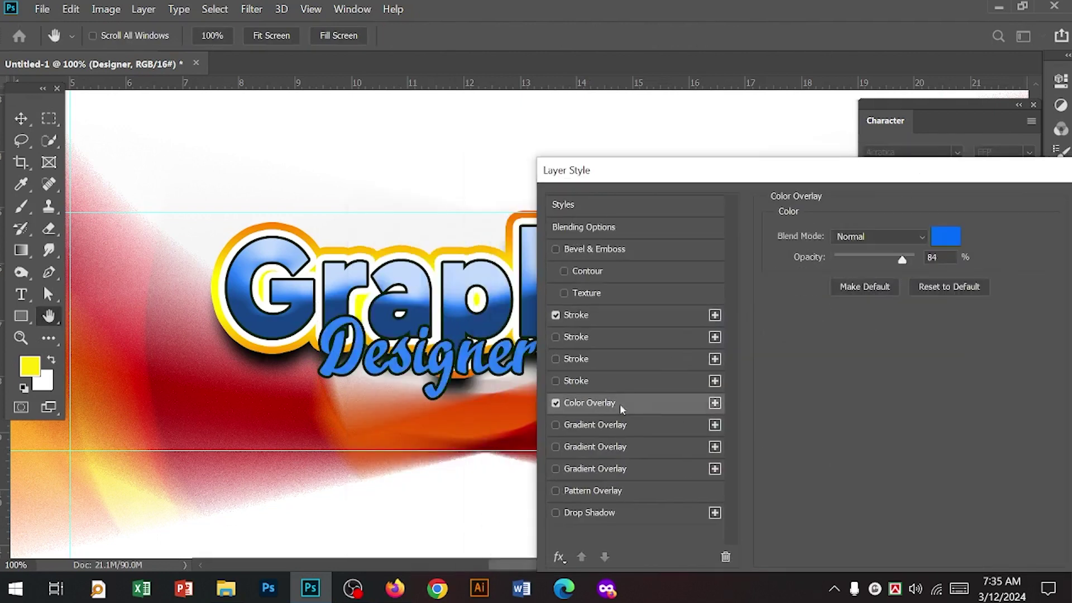
pyautogui.click(944, 236)
pyautogui.click(861, 449)
pyautogui.click(839, 267)
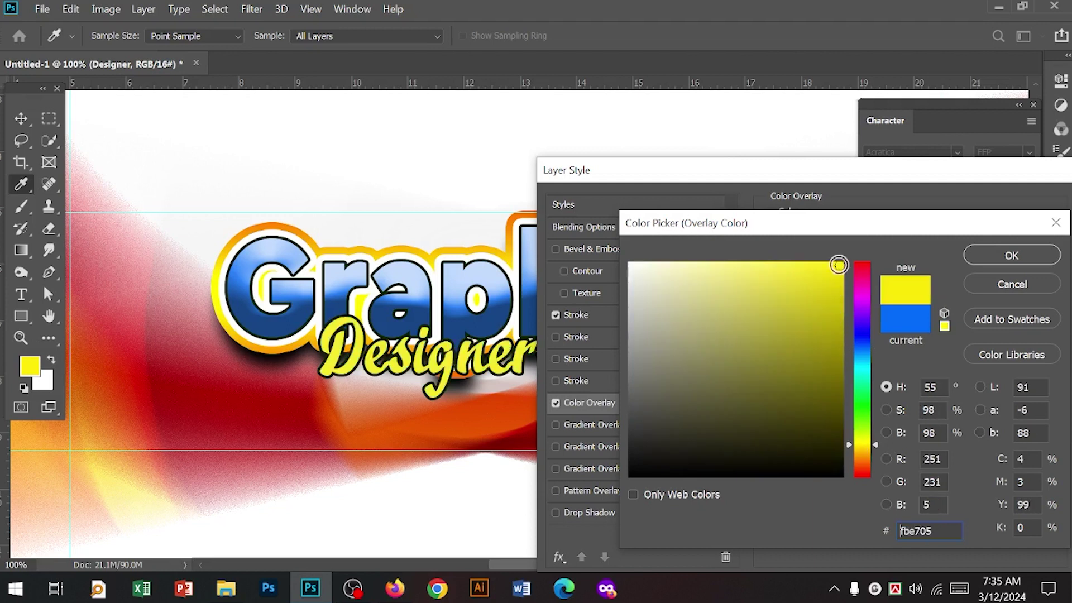
pyautogui.click(996, 260)
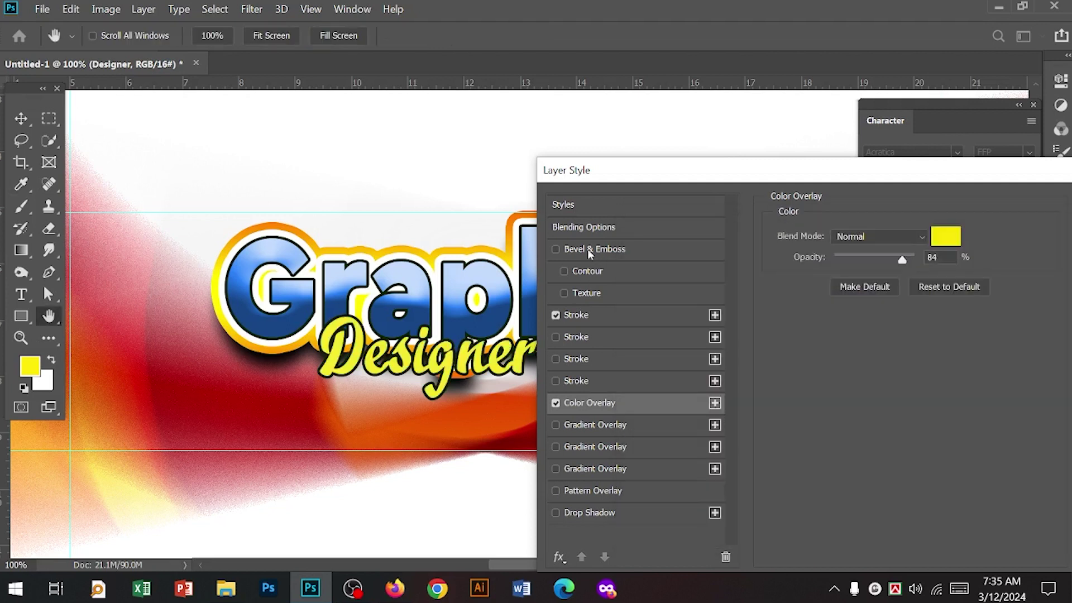
# Add a smooth Inner Bevel with depth 324% and size 29 px to "Designer" and apply the layer styles
pyautogui.click(590, 251)
pyautogui.moveTo(870, 273); pyautogui.dragTo(855, 307)
pyautogui.moveTo(935, 171); pyautogui.dragTo(720, 190)
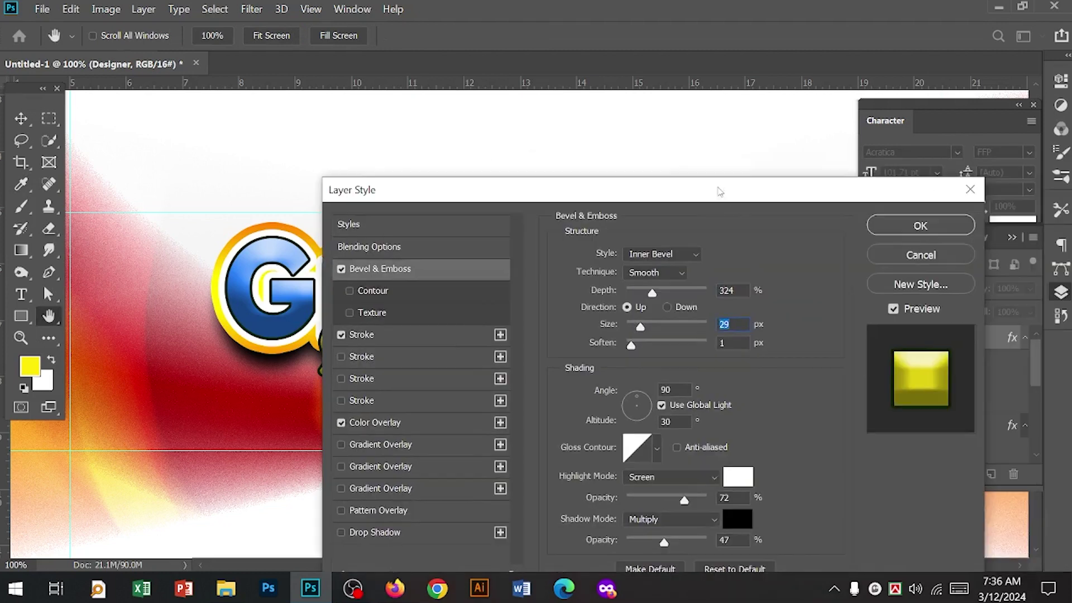
pyautogui.click(918, 227)
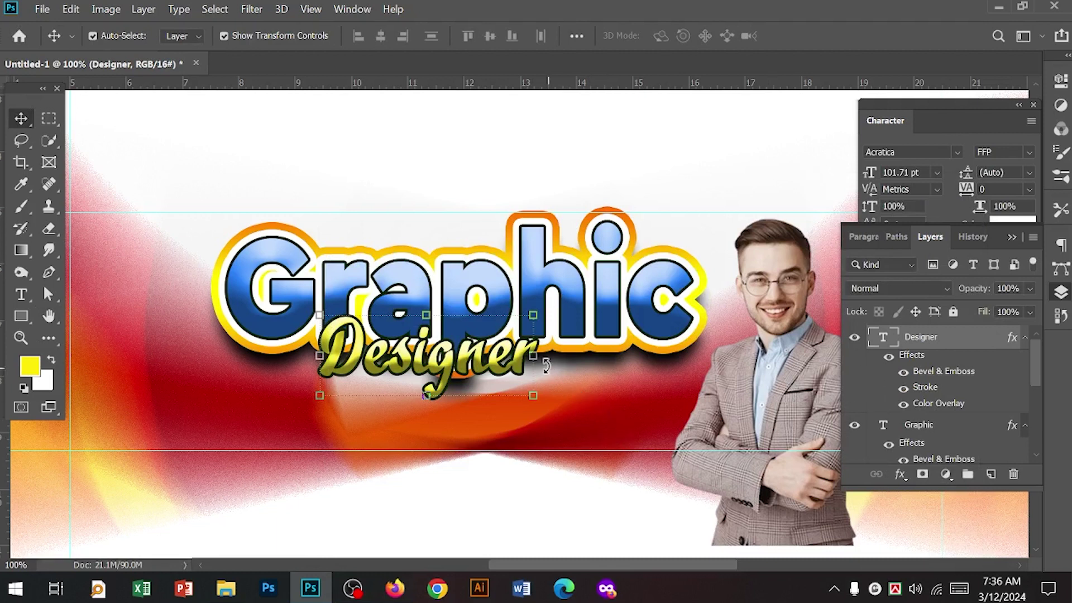
# Enlarge the styled "Designer" text to about 123.65 pt and deselect it
pyautogui.hotkey('ctrl', 't')
pyautogui.moveTo(548, 359); pyautogui.dragTo(593, 355)
pyautogui.press('Return')
pyautogui.click(579, 355)
pyautogui.press('Return')
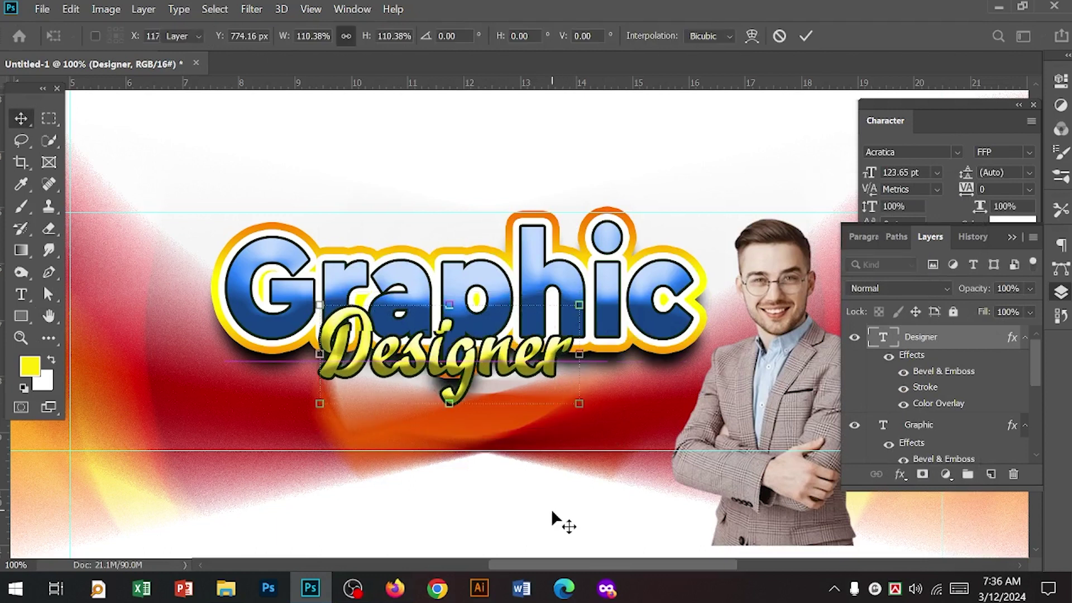
pyautogui.keyDown('ctrl'); pyautogui.click(551, 507); pyautogui.keyUp('ctrl')
# Merge the two red background layers, "Layer 1 copy" and "Layer 1 copy 2", into one layer
pyautogui.hotkey('ctrl', '-')
pyautogui.hotkey('ctrl', '-')
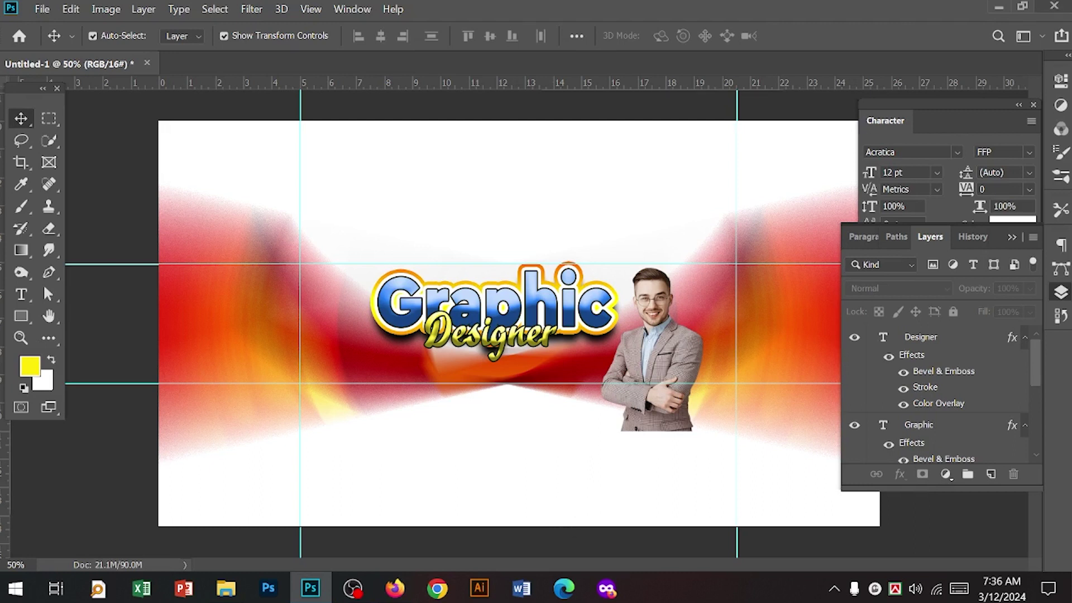
pyautogui.press('ctrl')
pyautogui.scroll(-3, 961, 402)
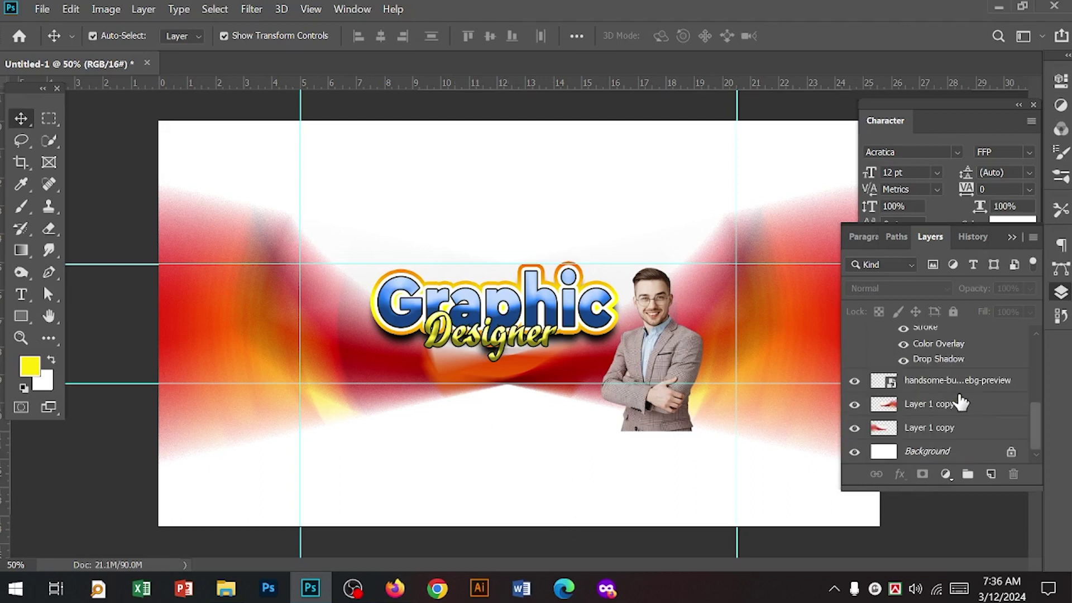
pyautogui.keyDown('ctrl'); pyautogui.click(943, 410); pyautogui.keyUp('ctrl')
pyautogui.keyDown('ctrl'); pyautogui.click(927, 437); pyautogui.keyUp('ctrl')
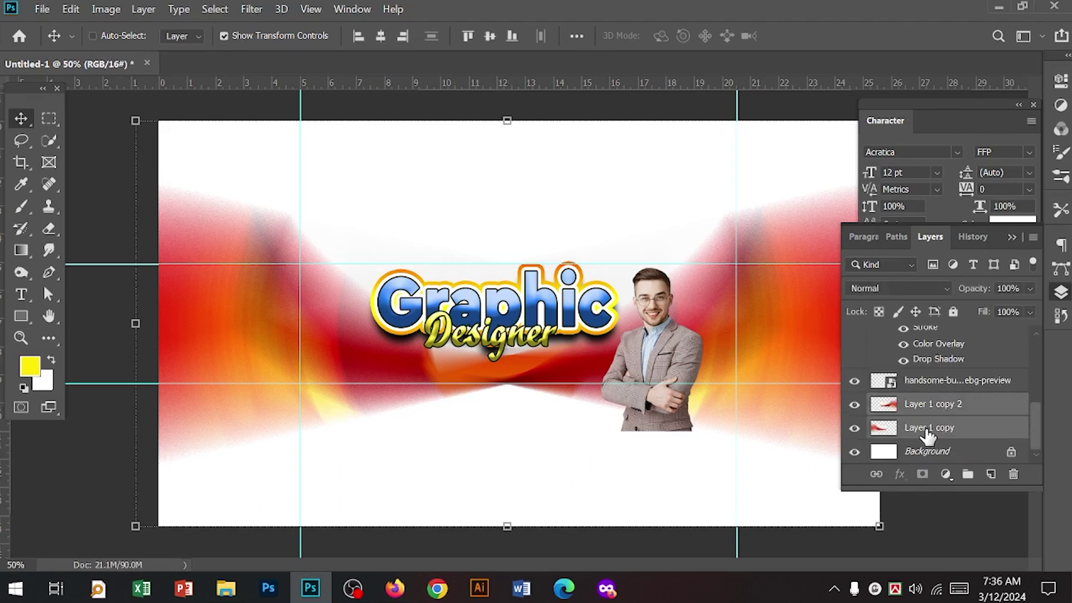
pyautogui.hotkey('ctrl', 'e')
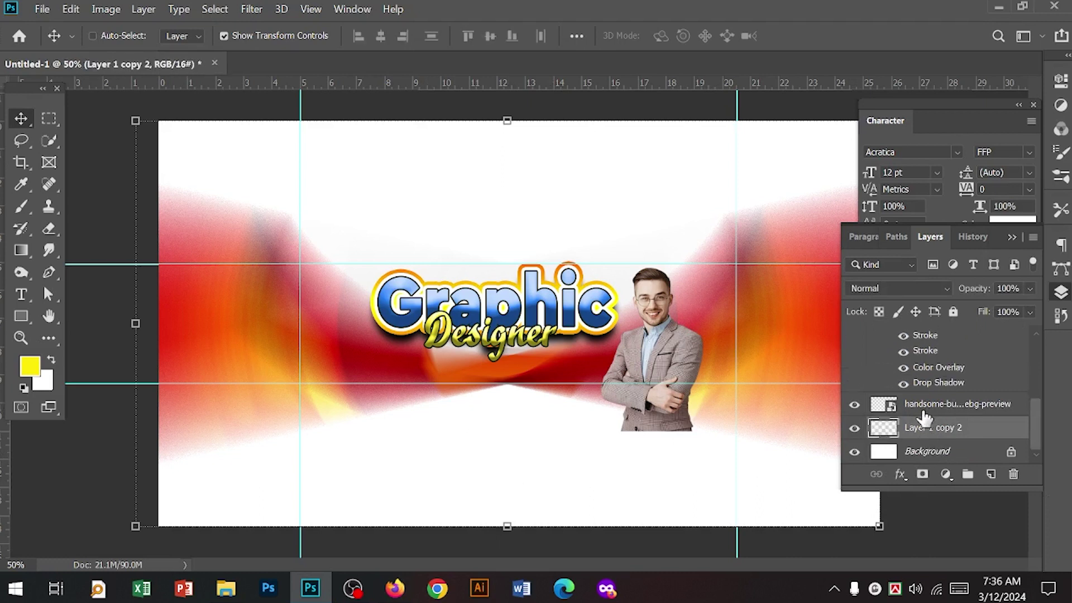
# Draw a rectangle about 2595 x 423 px across the full canvas width between the two horizontal guides
pyautogui.hotkey('ctrl', '-')
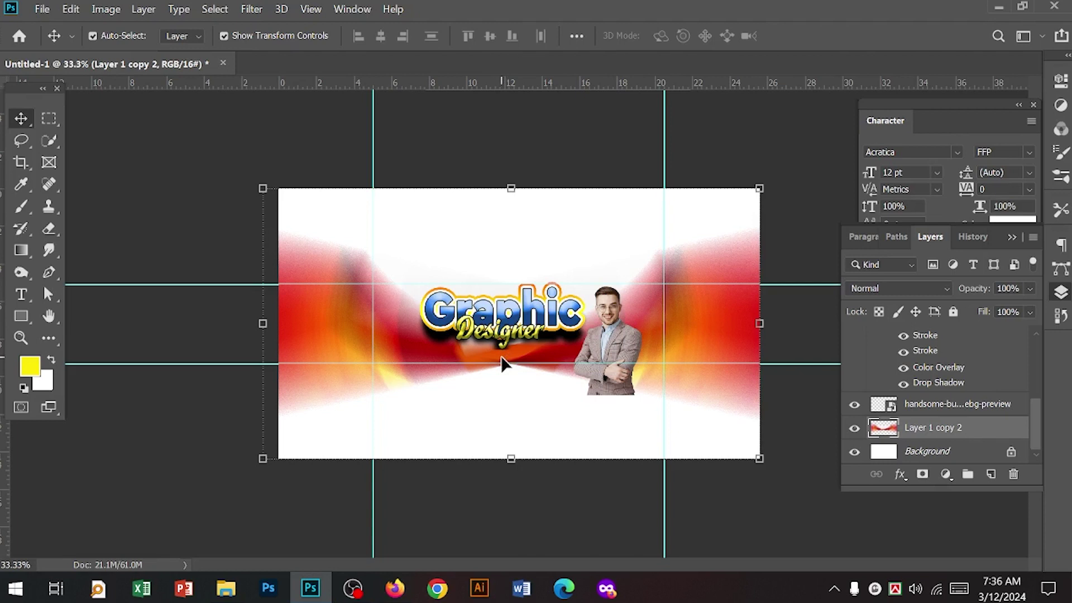
pyautogui.click(21, 316)
pyautogui.moveTo(278, 284); pyautogui.dragTo(760, 363)
pyautogui.press('v')
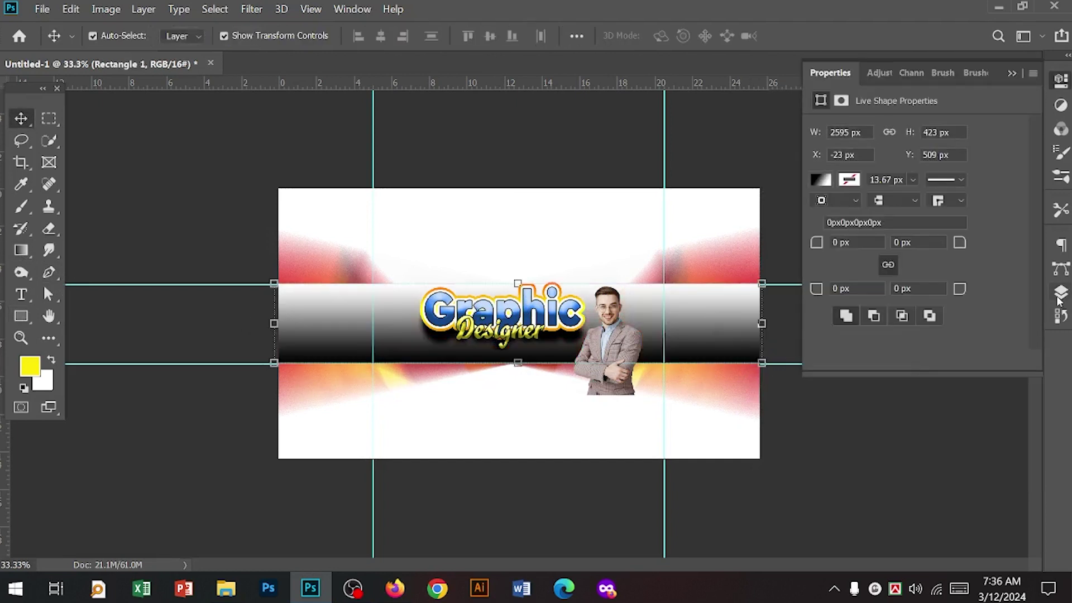
pyautogui.click(1060, 293)
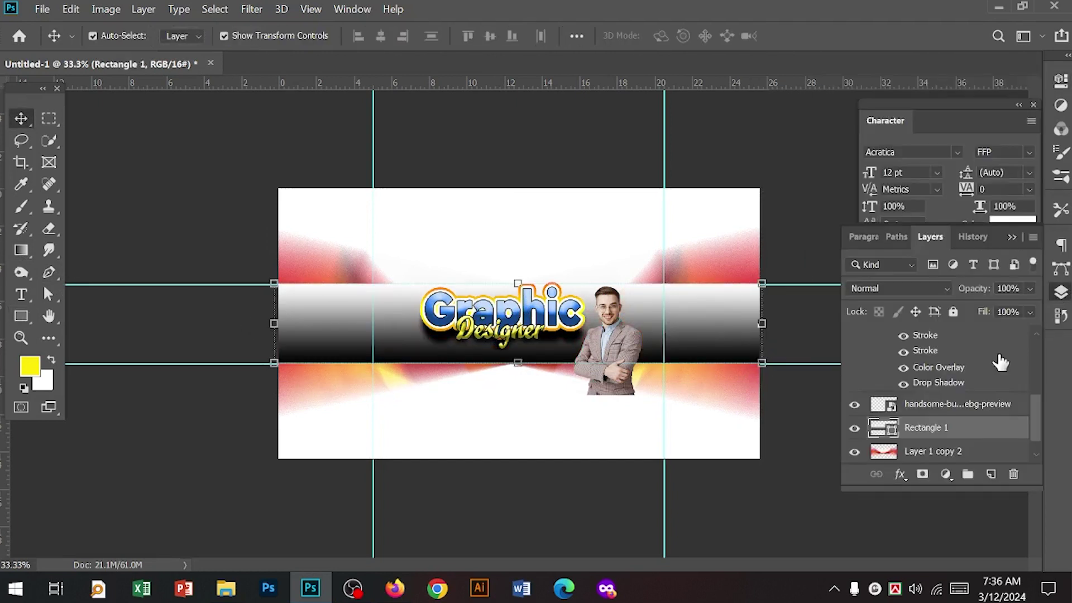
pyautogui.doubleClick(887, 430)
pyautogui.click(857, 266)
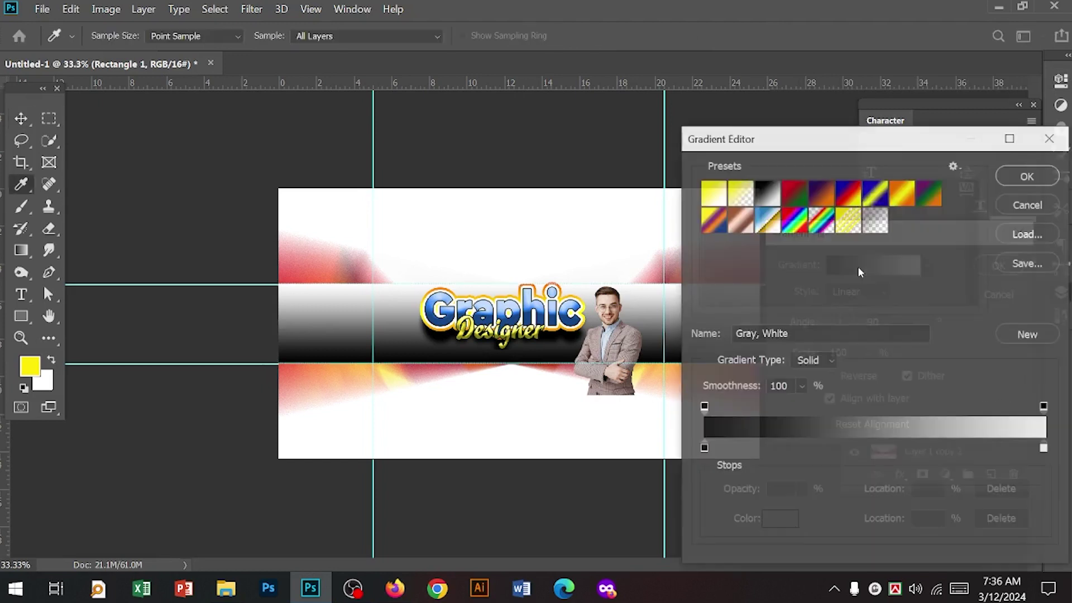
pyautogui.click(1027, 176)
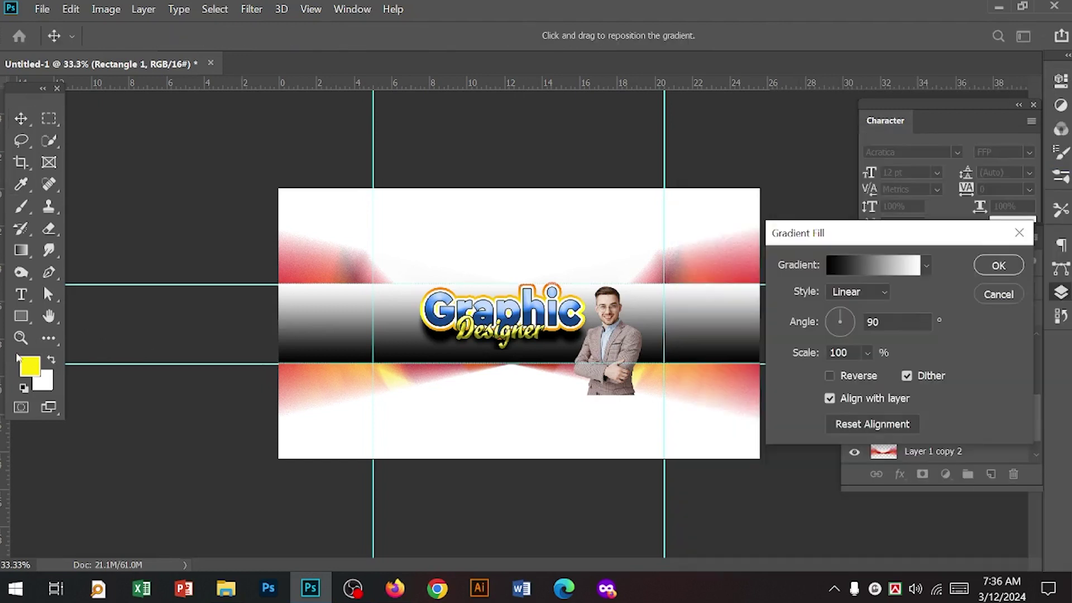
pyautogui.click(997, 265)
# Change the rectangle's fill from a gradient to solid white
pyautogui.press('u')
pyautogui.click(188, 36)
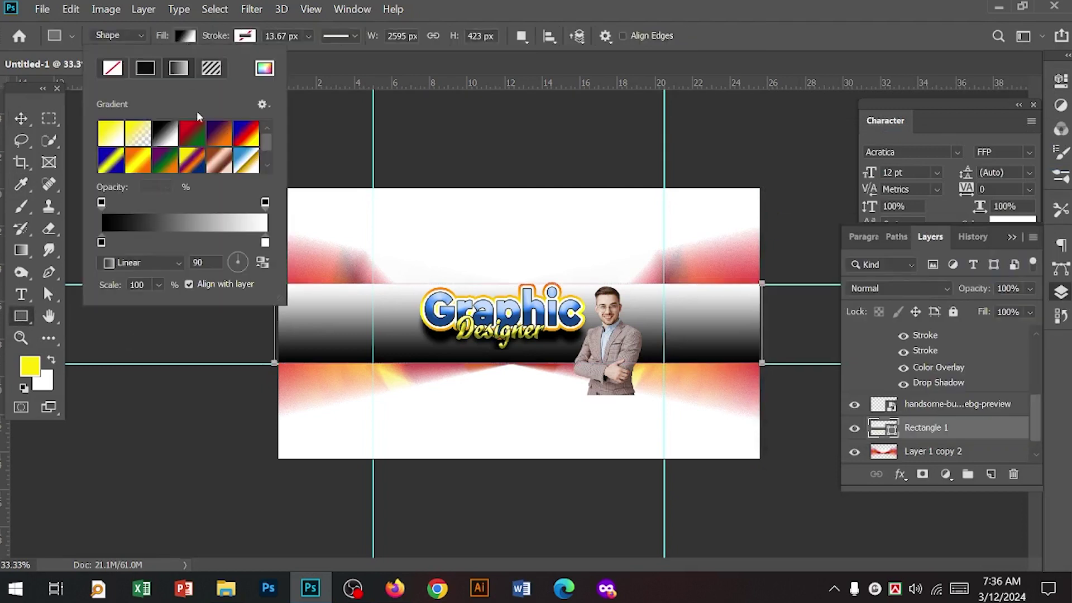
pyautogui.click(145, 68)
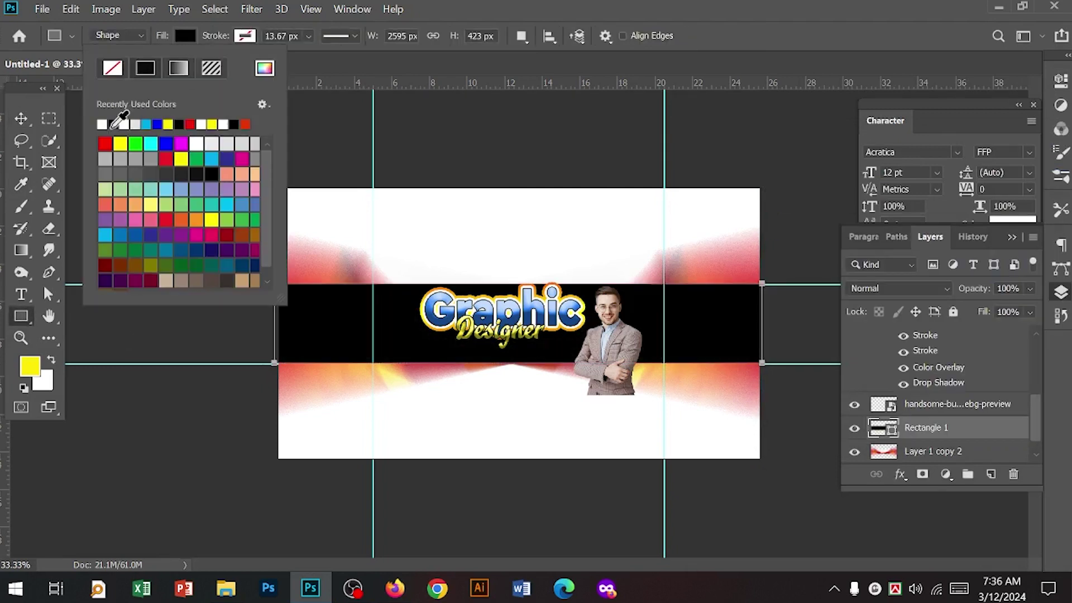
pyautogui.click(102, 124)
pyautogui.click(18, 137)
pyautogui.click(21, 118)
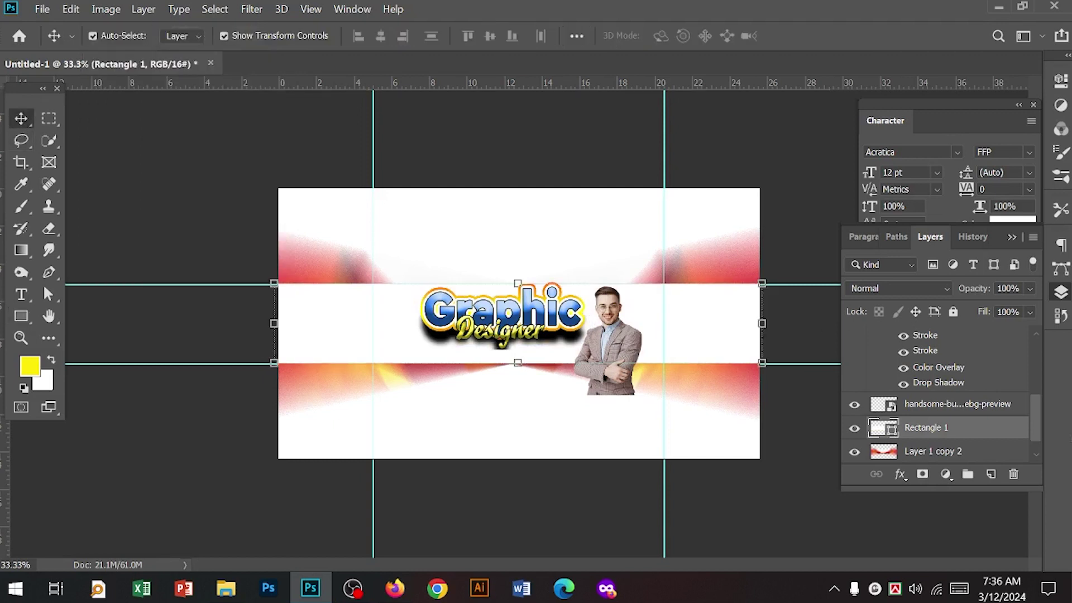
# Place the rectangle layer below the merged red background and clip the background to it with a clipping mask
pyautogui.scroll(-1, 981, 437)
pyautogui.keyDown('ctrl'); pyautogui.click(951, 430); pyautogui.keyUp('ctrl')
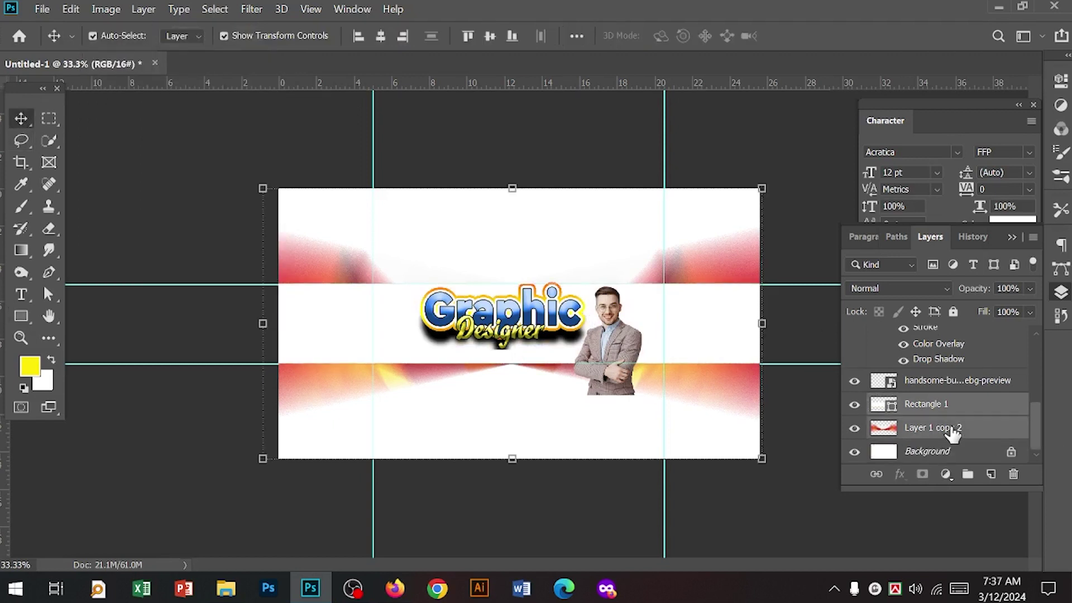
pyautogui.click(950, 410)
pyautogui.moveTo(947, 418); pyautogui.dragTo(951, 410)
pyautogui.rightClick(949, 410)
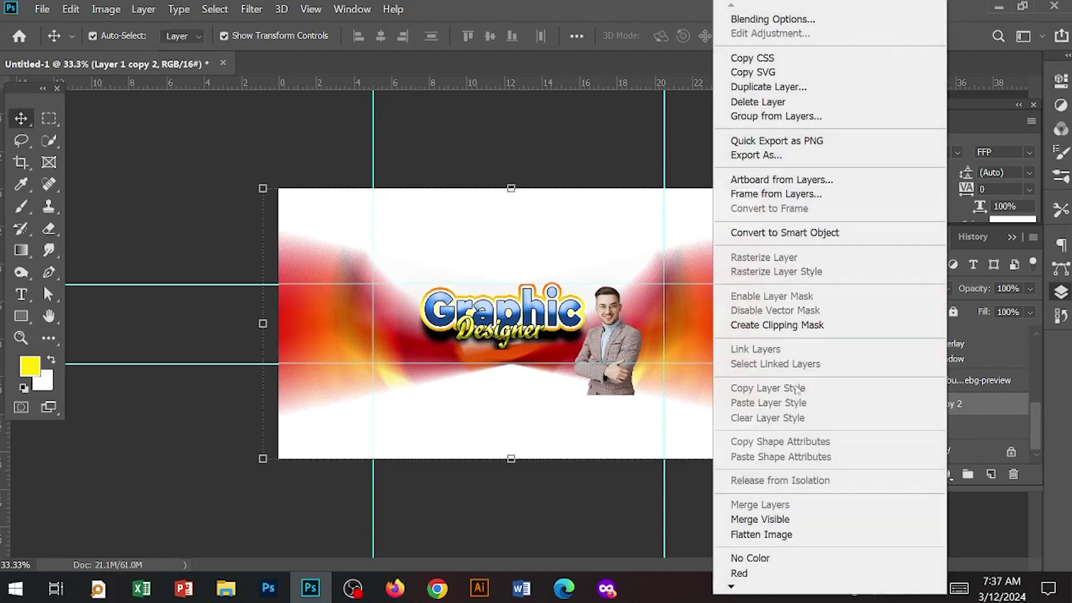
pyautogui.click(802, 325)
pyautogui.click(736, 539)
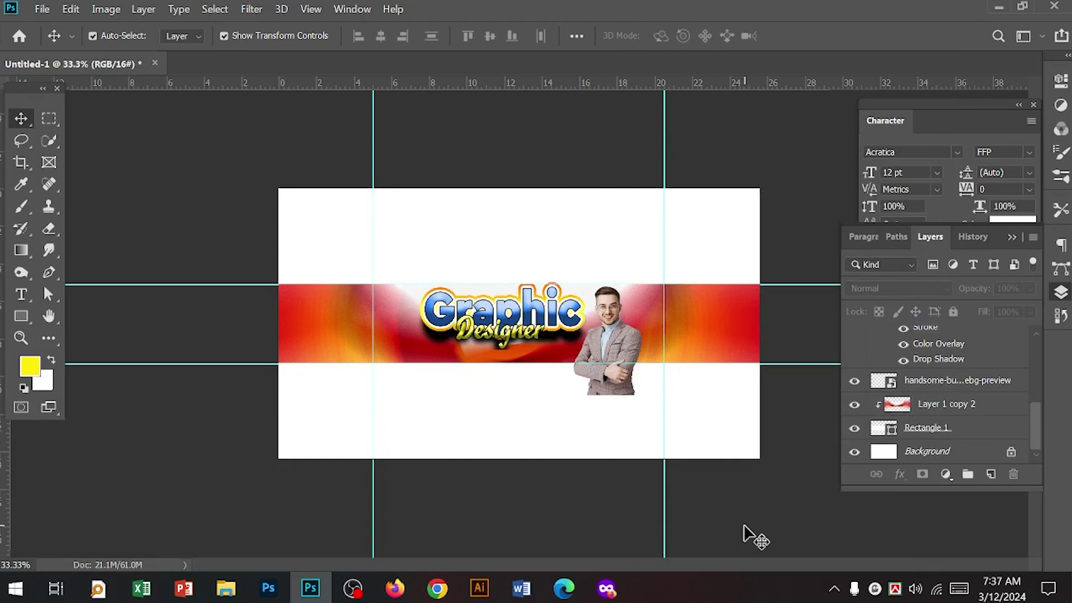
# Lower the "Graphic" text slightly to clear the upper edge of the red band, and nudge "Designer" down with it
pyautogui.hotkey('ctrl', '+')
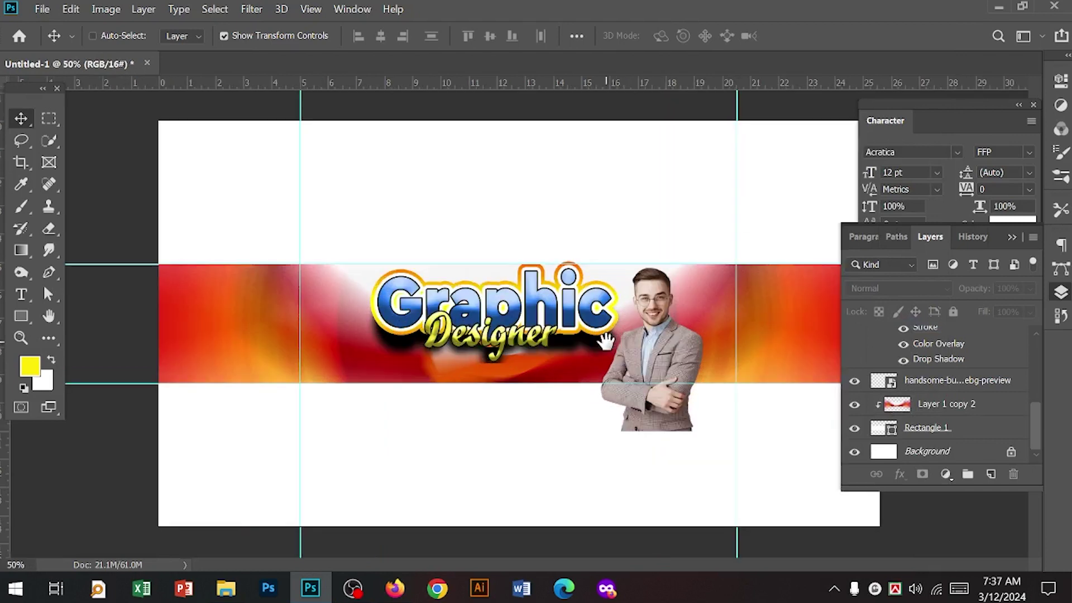
pyautogui.keyDown('ctrl'); pyautogui.click(653, 360); pyautogui.keyUp('ctrl')
pyautogui.click(683, 376)
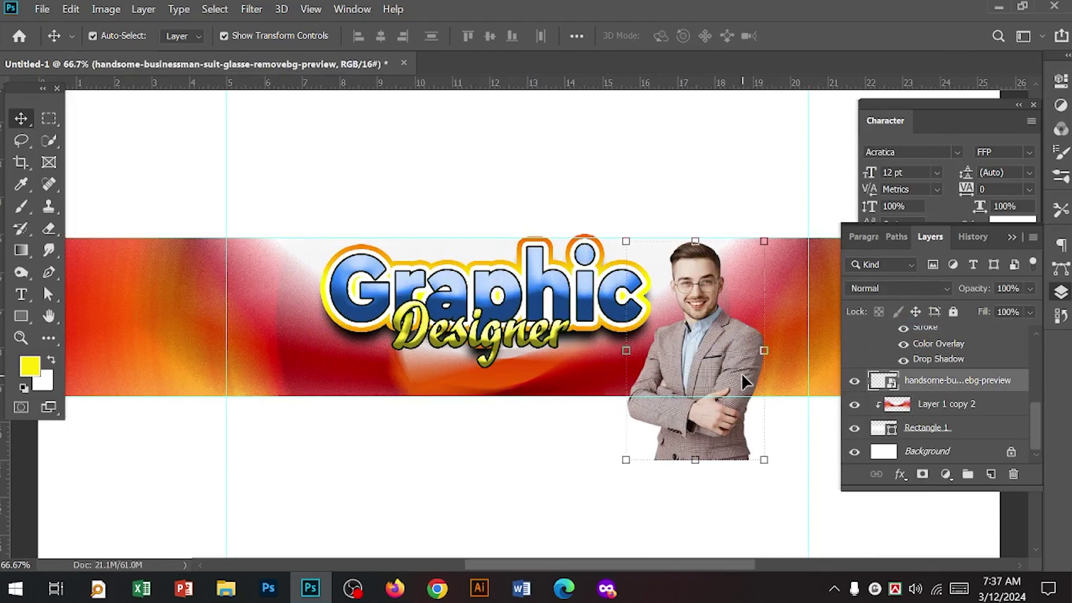
pyautogui.click(566, 306)
pyautogui.moveTo(567, 306); pyautogui.dragTo(569, 315)
pyautogui.moveTo(463, 335); pyautogui.dragTo(464, 340)
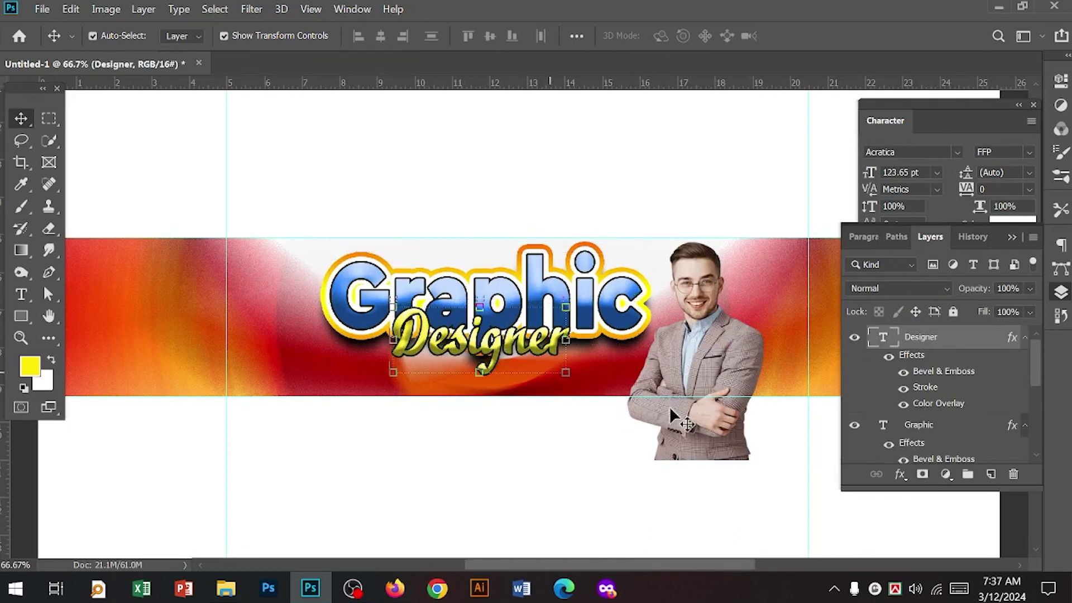
# Rasterize the businessman layer and delete the part of his body below the lower horizontal guide
pyautogui.click(715, 358)
pyautogui.moveTo(713, 358); pyautogui.dragTo(720, 375)
pyautogui.moveTo(725, 427); pyautogui.dragTo(725, 426)
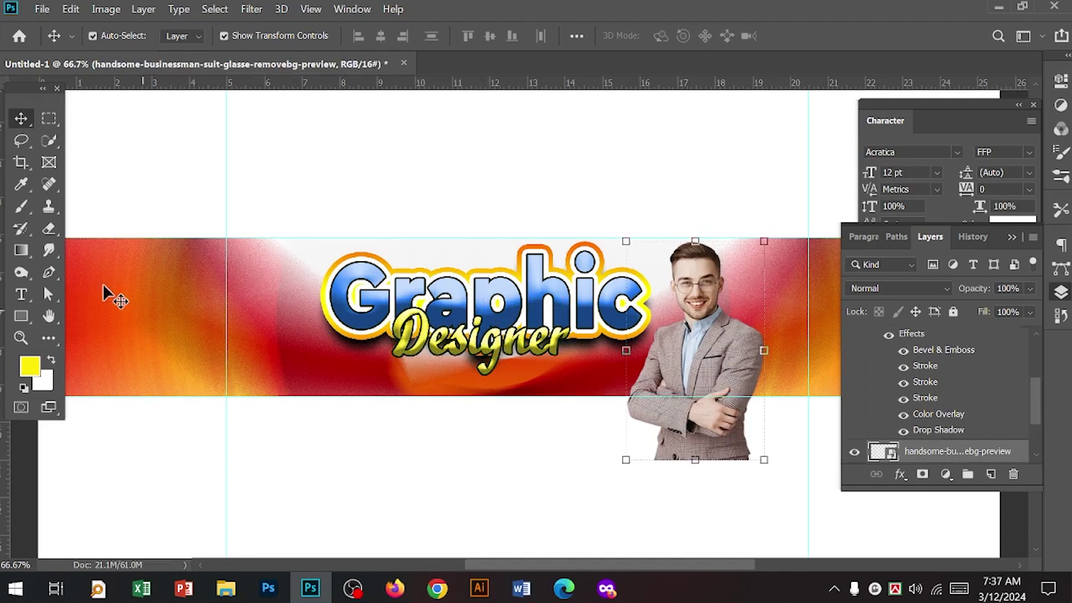
pyautogui.click(46, 120)
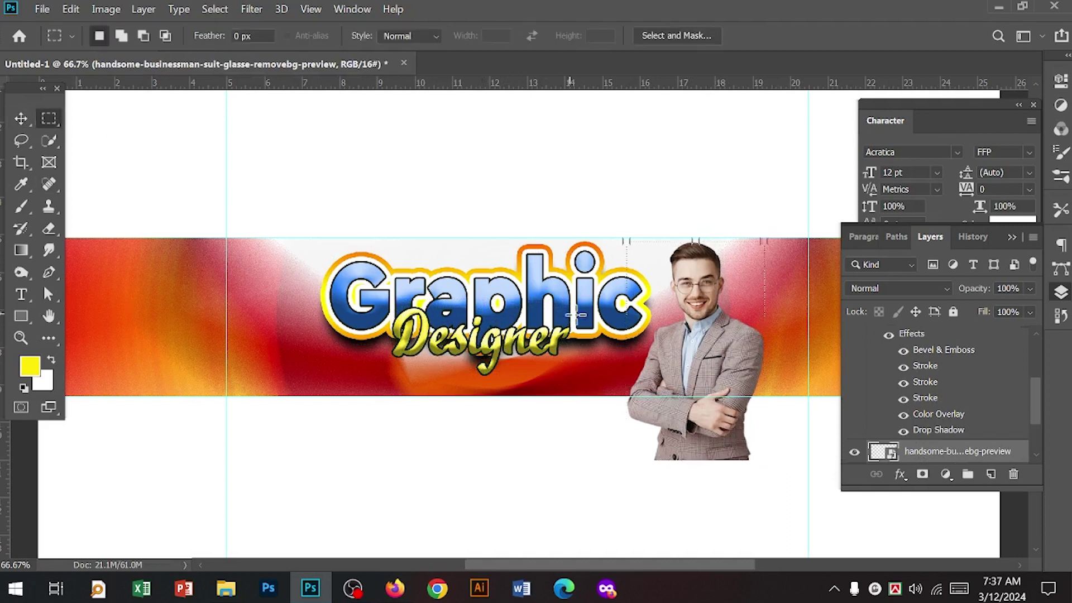
pyautogui.rightClick(960, 451)
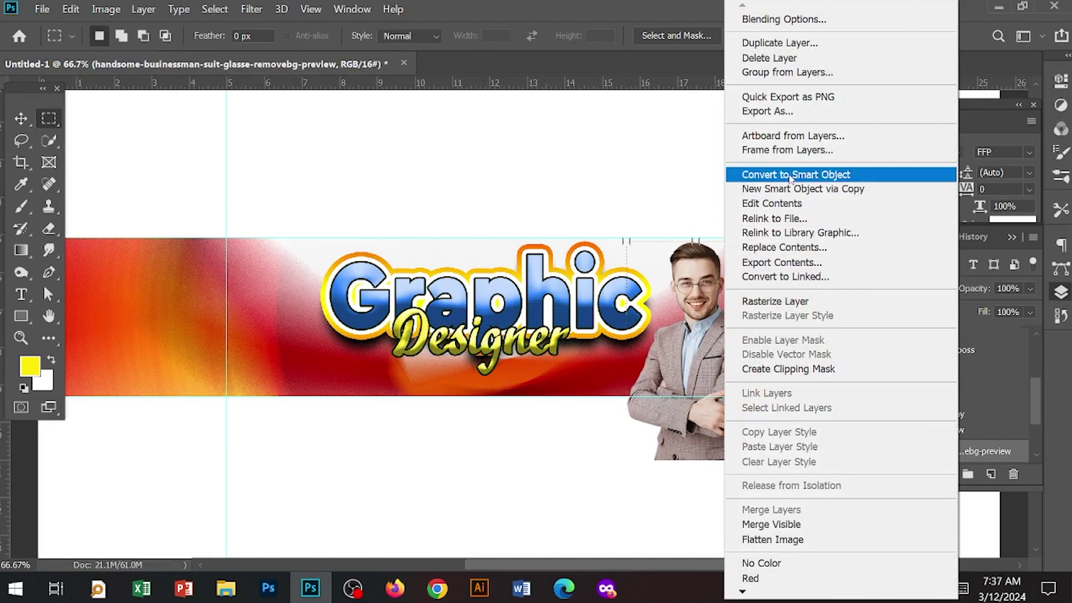
pyautogui.click(804, 307)
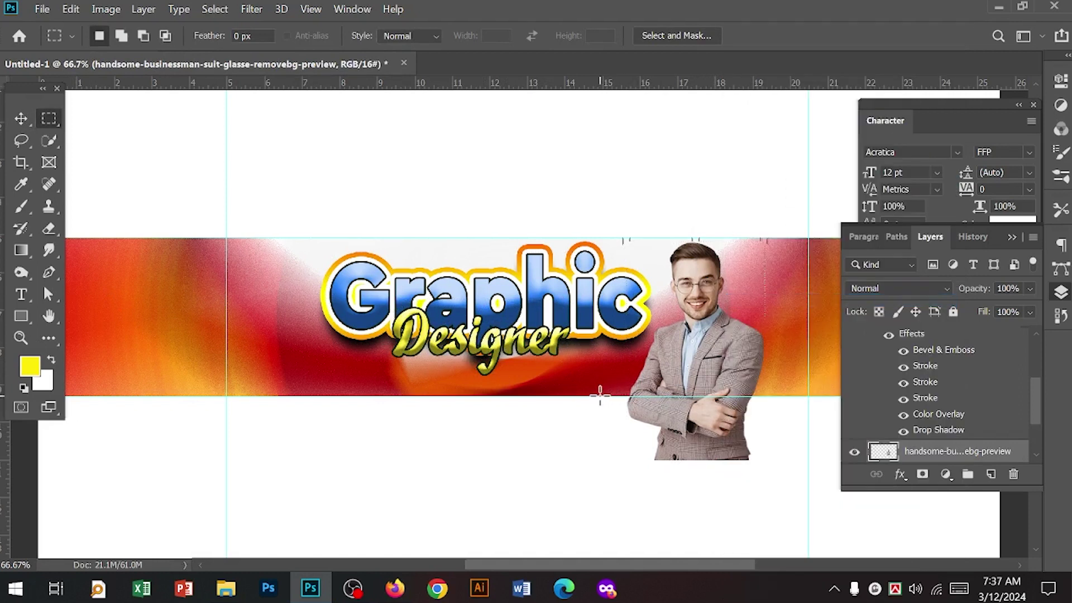
pyautogui.press('Delete')
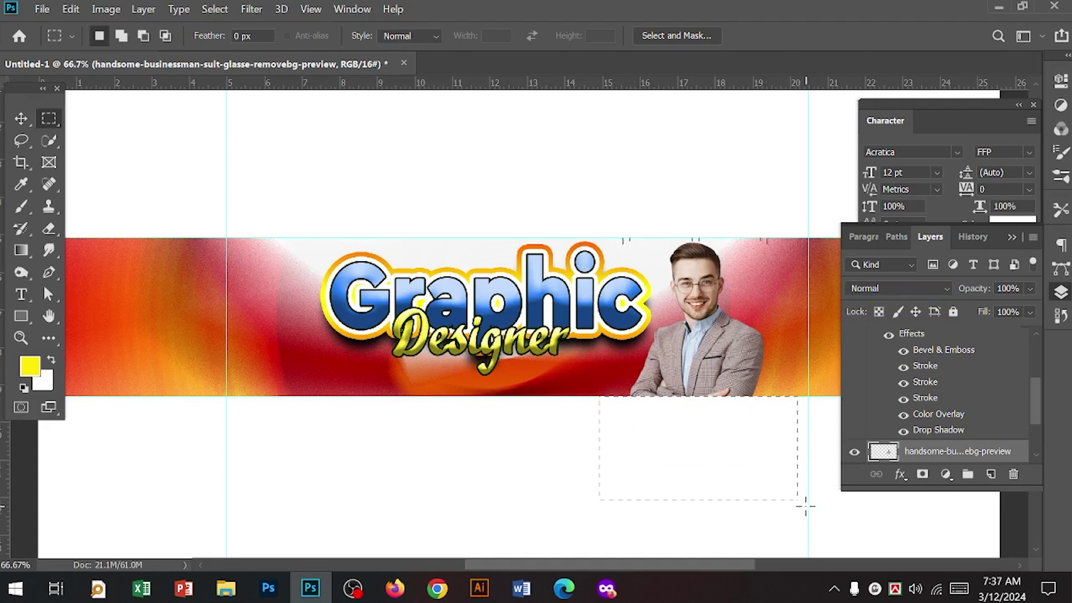
pyautogui.hotkey('ctrl', 'd')
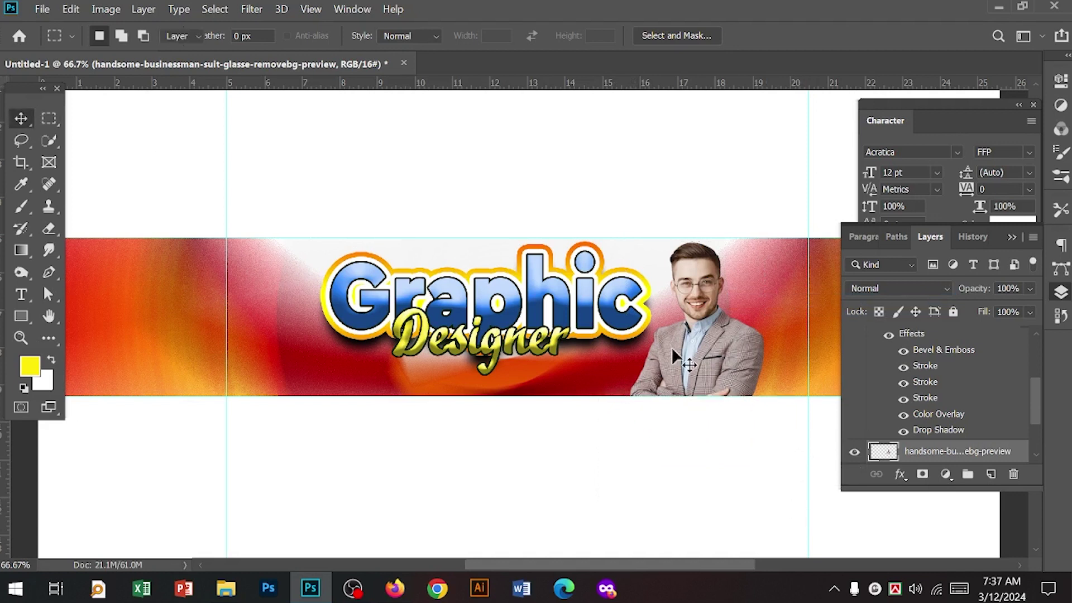
pyautogui.click(20, 118)
pyautogui.click(52, 119)
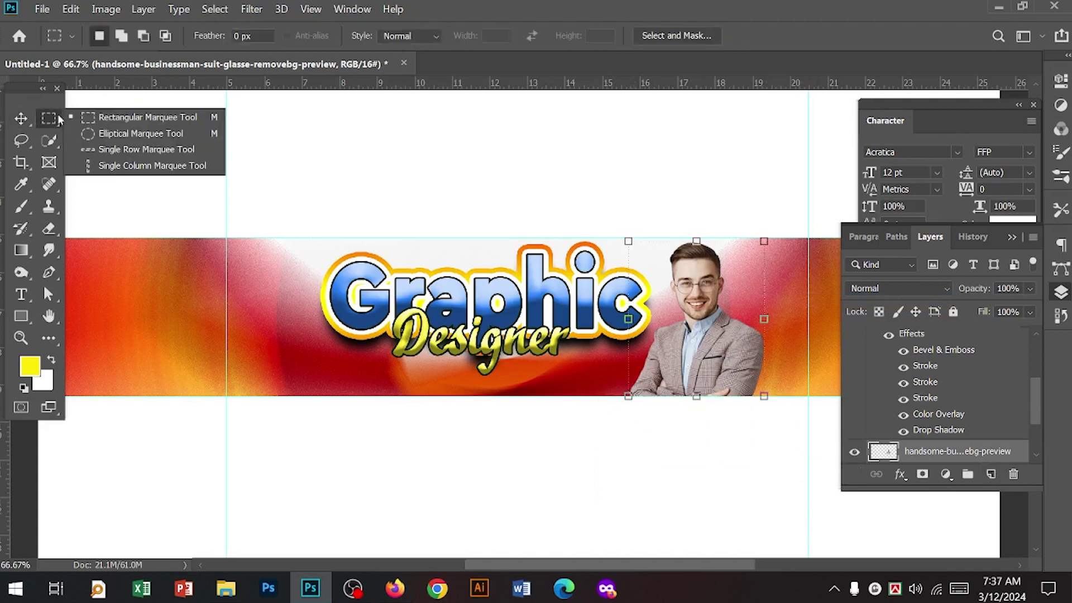
pyautogui.click(126, 119)
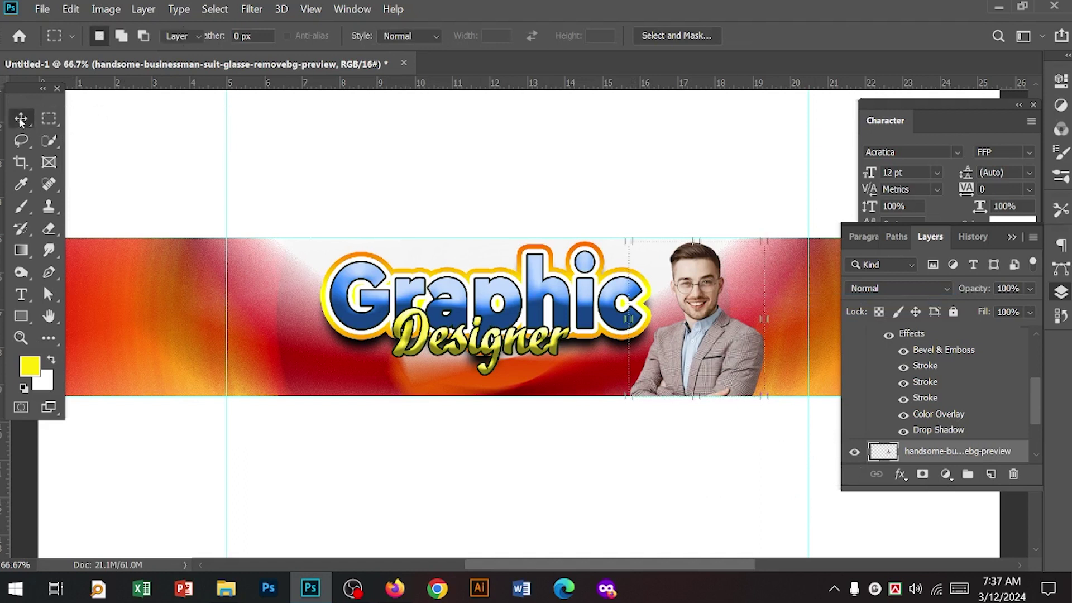
pyautogui.click(20, 118)
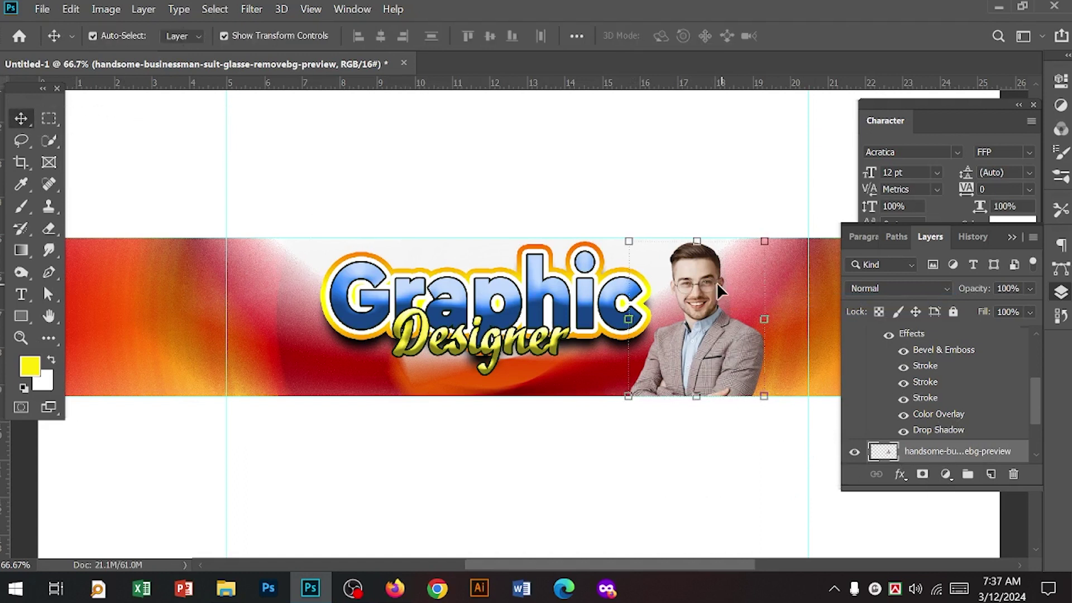
# Create a new layer above the businessman and set up the Brush tool with white (ffffff) as the foreground color
pyautogui.click(991, 475)
pyautogui.click(21, 316)
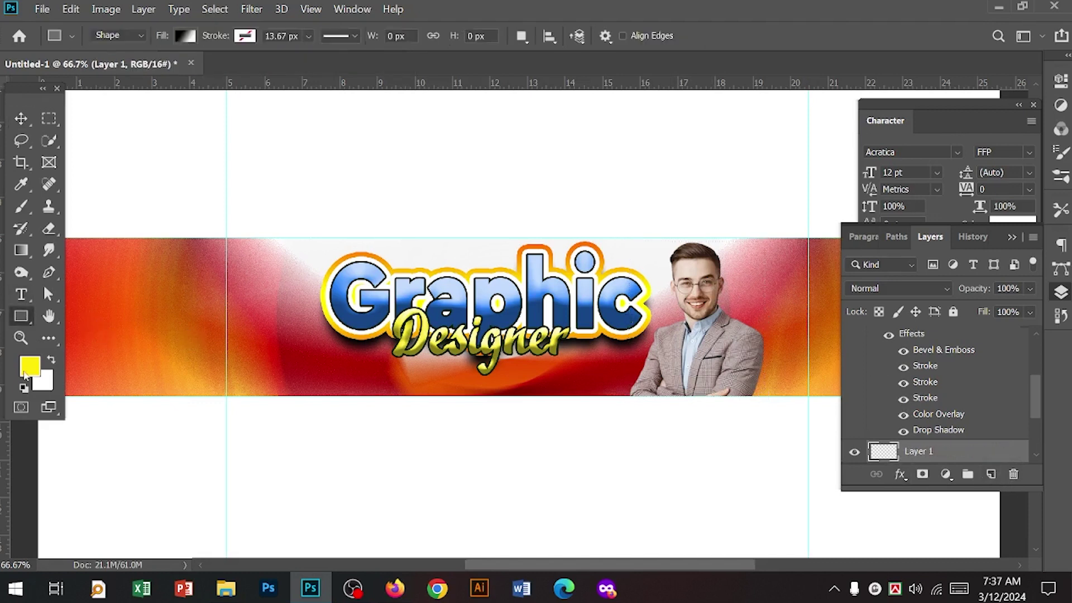
pyautogui.click(25, 375)
pyautogui.write('ffffff')
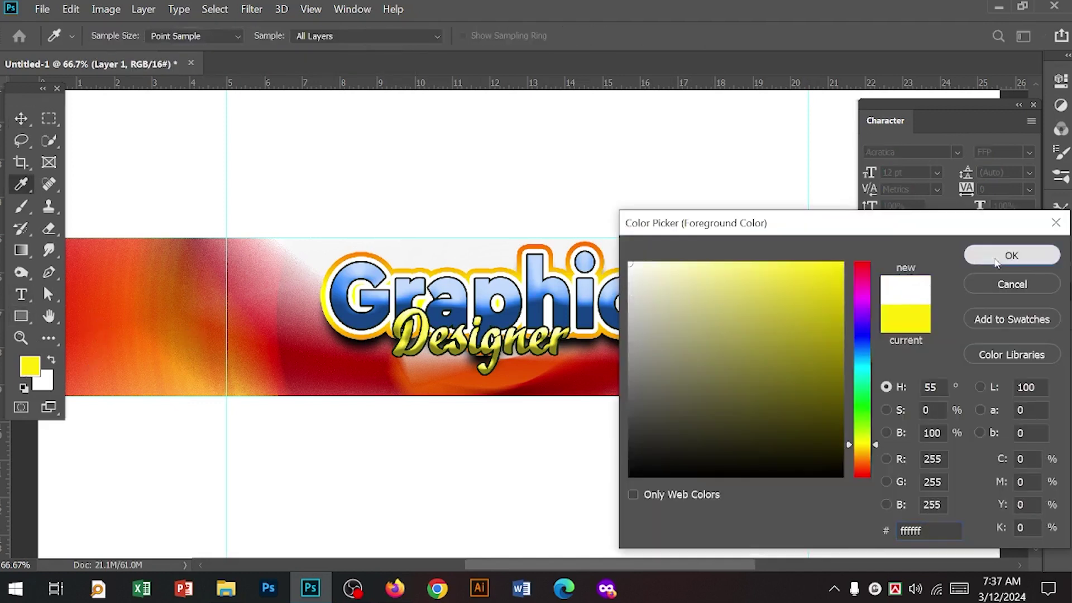
pyautogui.click(1011, 255)
pyautogui.moveTo(21, 206); pyautogui.dragTo(86, 209)
pyautogui.click(86, 208)
pyautogui.click(738, 347)
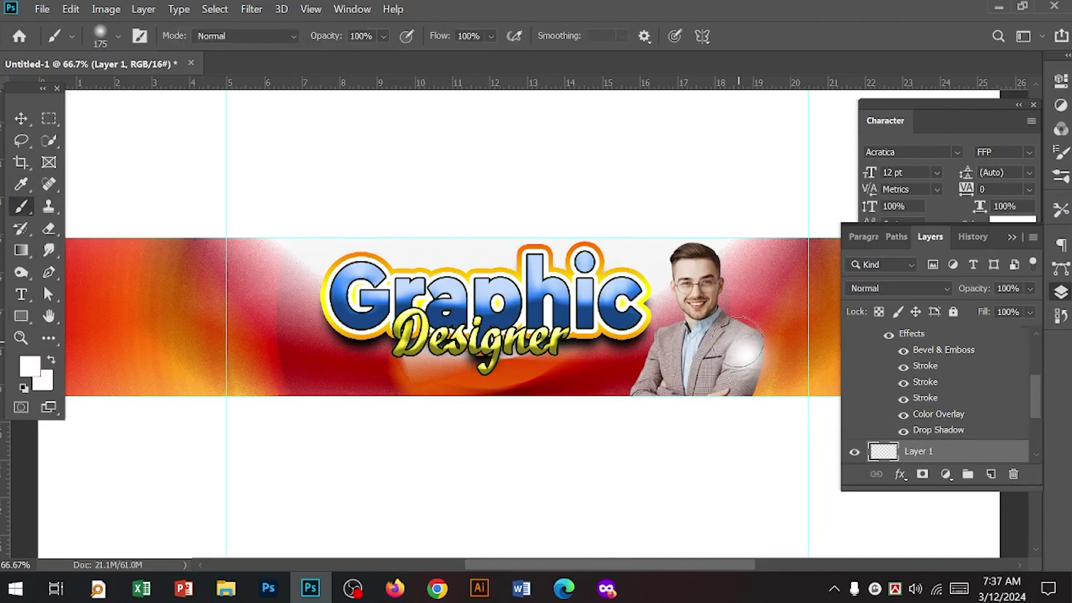
pyautogui.scroll(-3, 960, 430)
pyautogui.hotkey('ctrl', 'z')
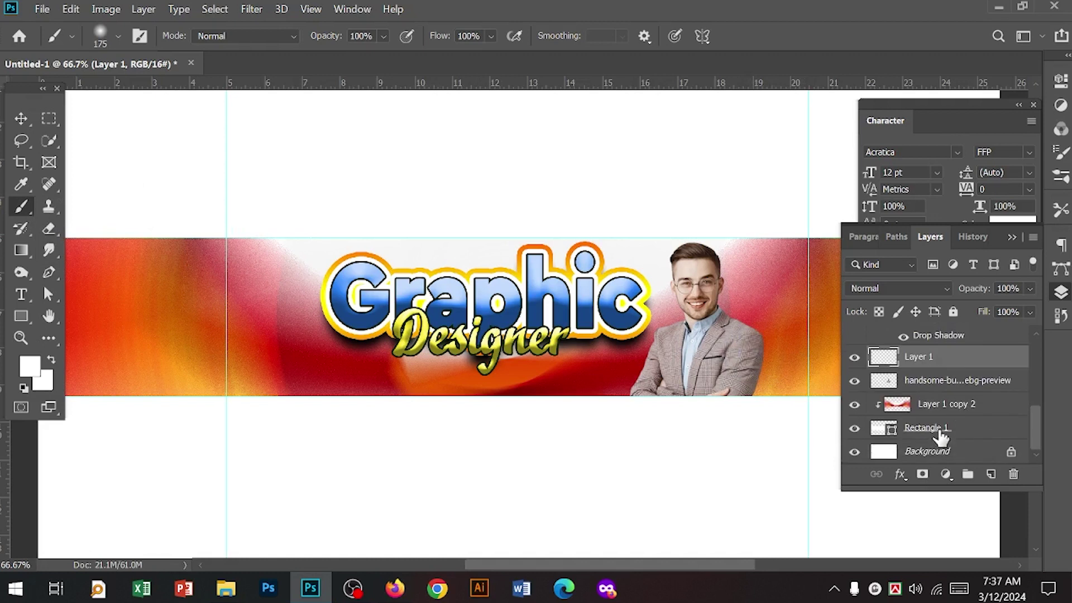
# Move the new layer below the businessman and brush a soft white glow around his shoulders and arms
pyautogui.moveTo(930, 358); pyautogui.dragTo(921, 392)
pyautogui.moveTo(770, 370); pyautogui.dragTo(740, 373)
pyautogui.moveTo(726, 326)
pyautogui.mouseDown()
pyautogui.moveTo(689, 319)
pyautogui.moveTo(667, 329)
pyautogui.moveTo(678, 335)
pyautogui.moveTo(650, 357)
pyautogui.moveTo(655, 398)
pyautogui.mouseUp()
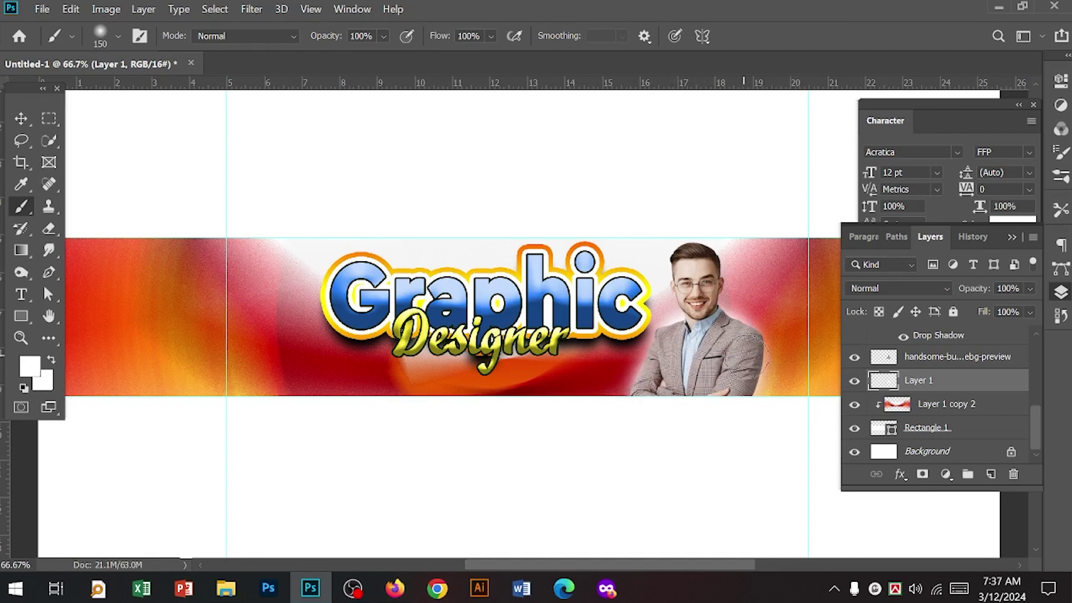
pyautogui.press('[')
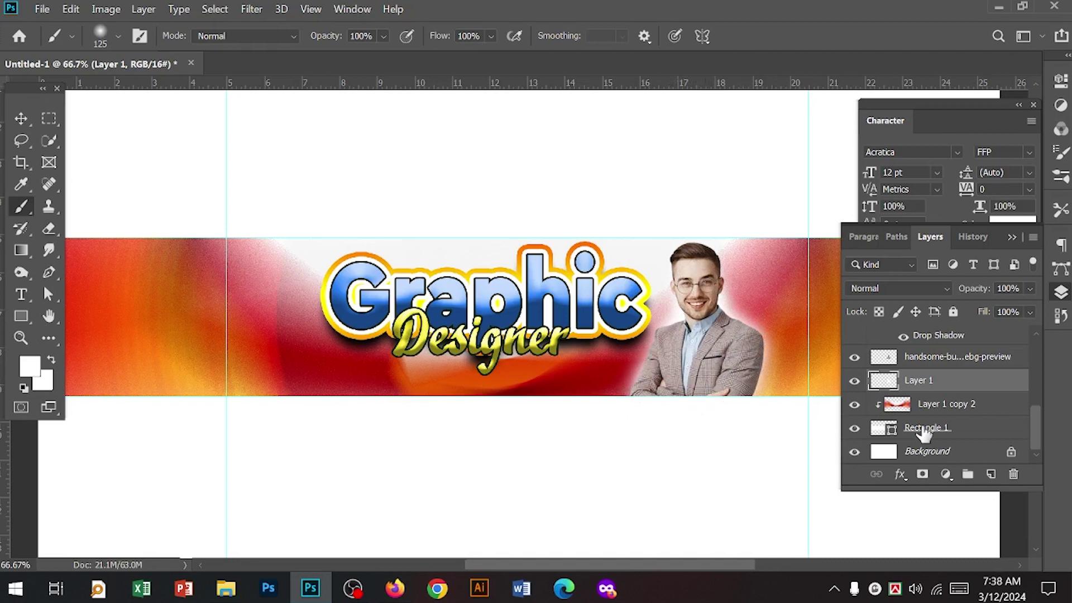
# Add a 3 px outside stroke to the businessman layer
pyautogui.click(919, 360)
pyautogui.click(900, 474)
pyautogui.click(915, 346)
pyautogui.moveTo(698, 164)
pyautogui.mouseDown()
pyautogui.moveTo(1068, 484)
pyautogui.moveTo(1055, 270)
pyautogui.mouseUp()
pyautogui.moveTo(981, 329); pyautogui.dragTo(980, 329)
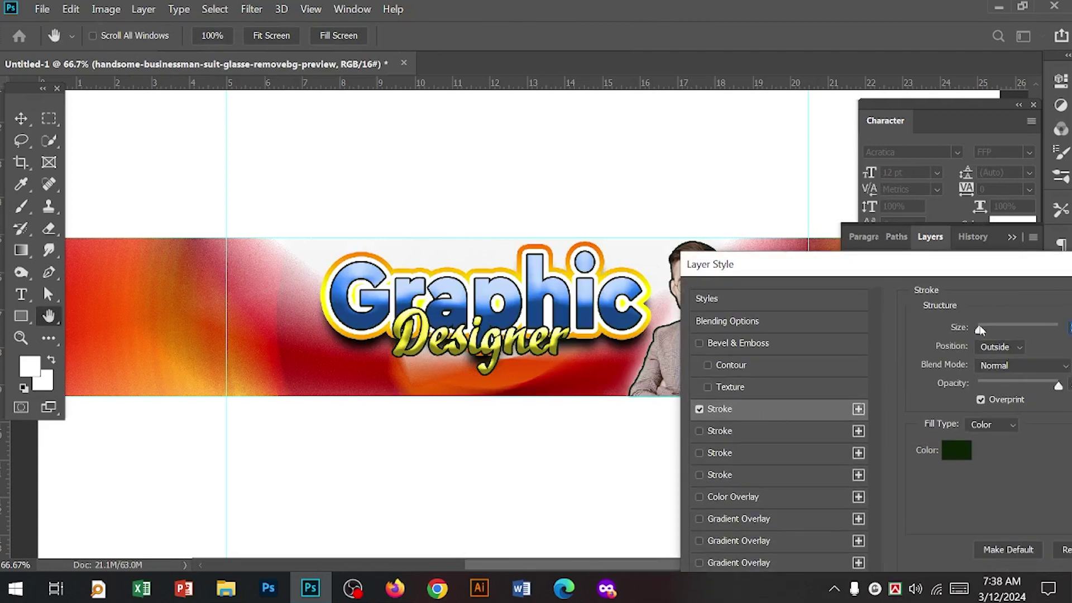
# Set the businessman's stroke color to near-white fbfbfb and apply the layer style
pyautogui.click(956, 450)
pyautogui.write('ffffff')
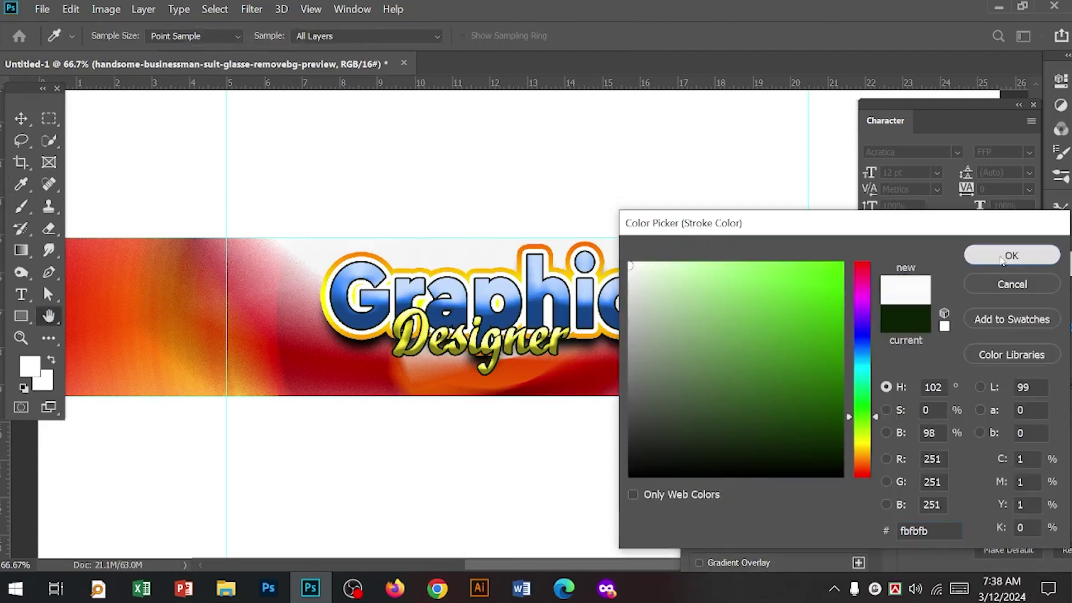
pyautogui.press('Return')
pyautogui.moveTo(872, 266); pyautogui.dragTo(196, 283)
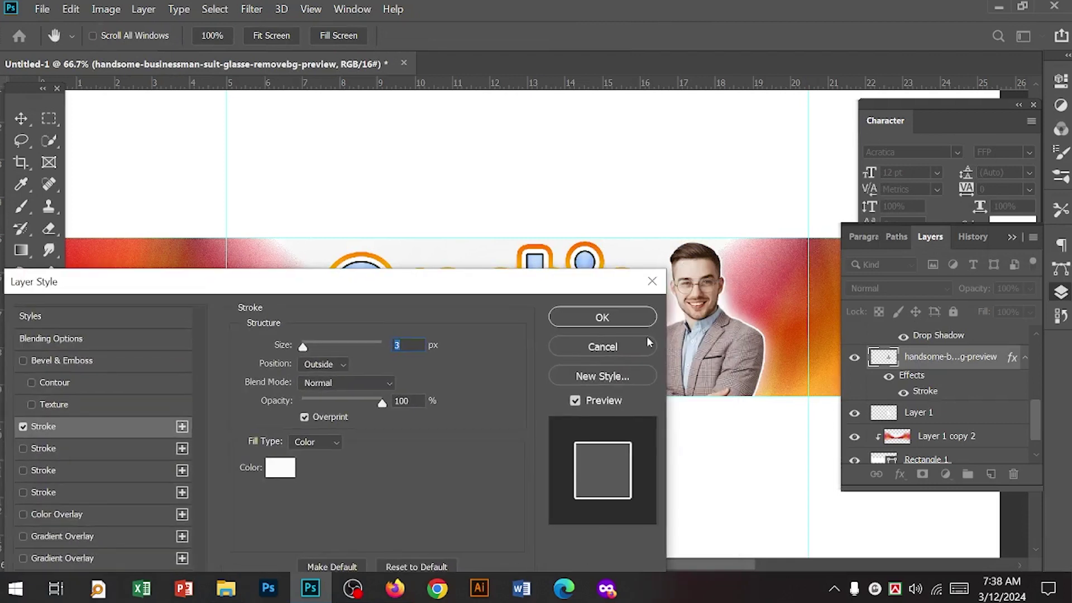
pyautogui.click(620, 322)
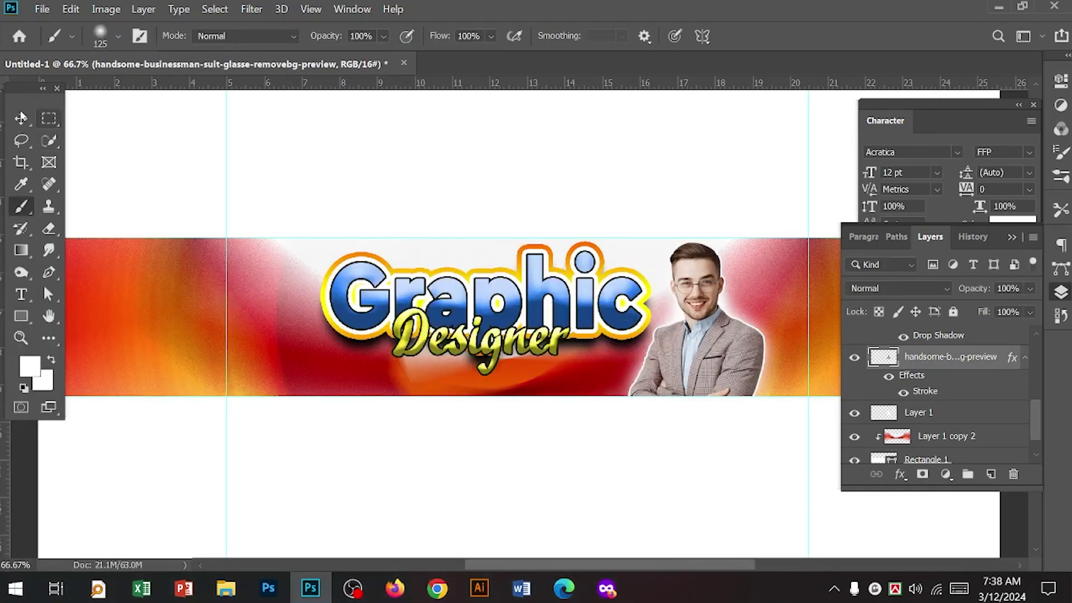
# Convert the businessman's stroke effect into a separate layer
pyautogui.press('v')
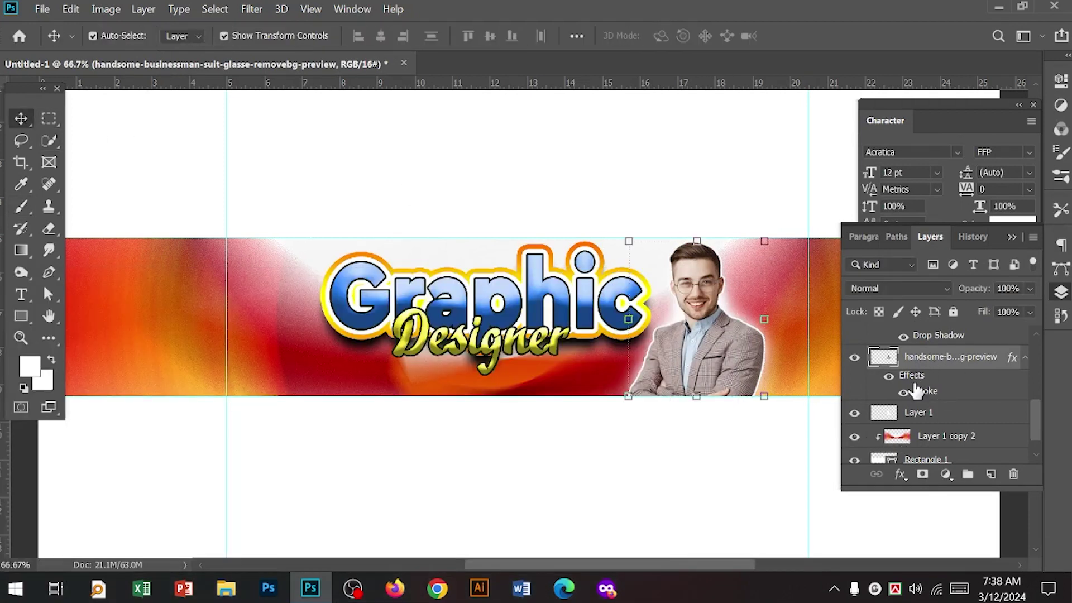
pyautogui.rightClick(930, 396)
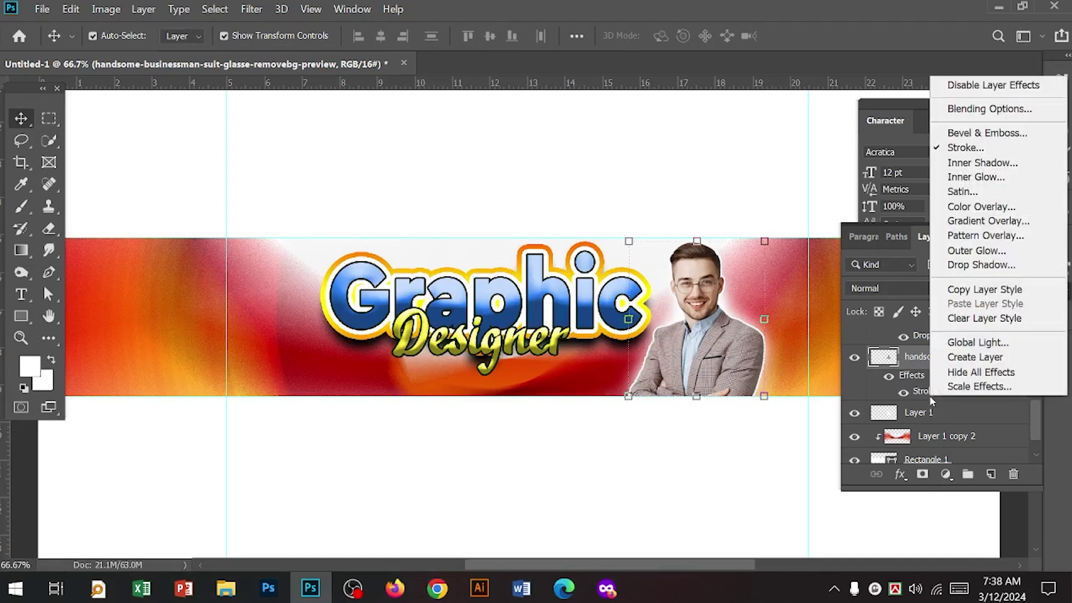
pyautogui.click(969, 357)
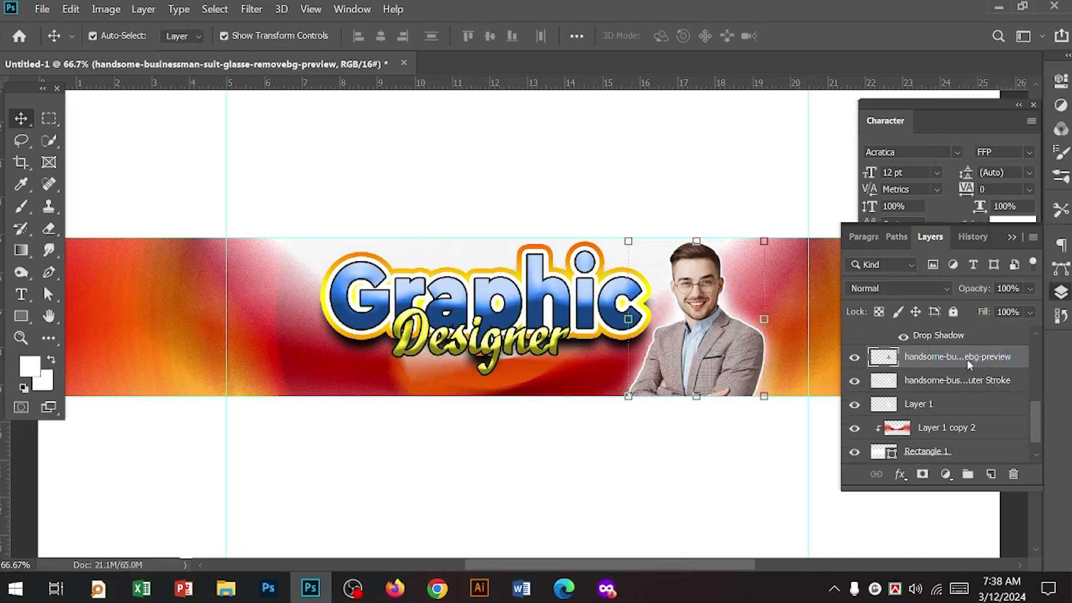
# Apply a Gaussian Blur with a 20.8 px radius to the separated outer stroke layer
pyautogui.click(970, 380)
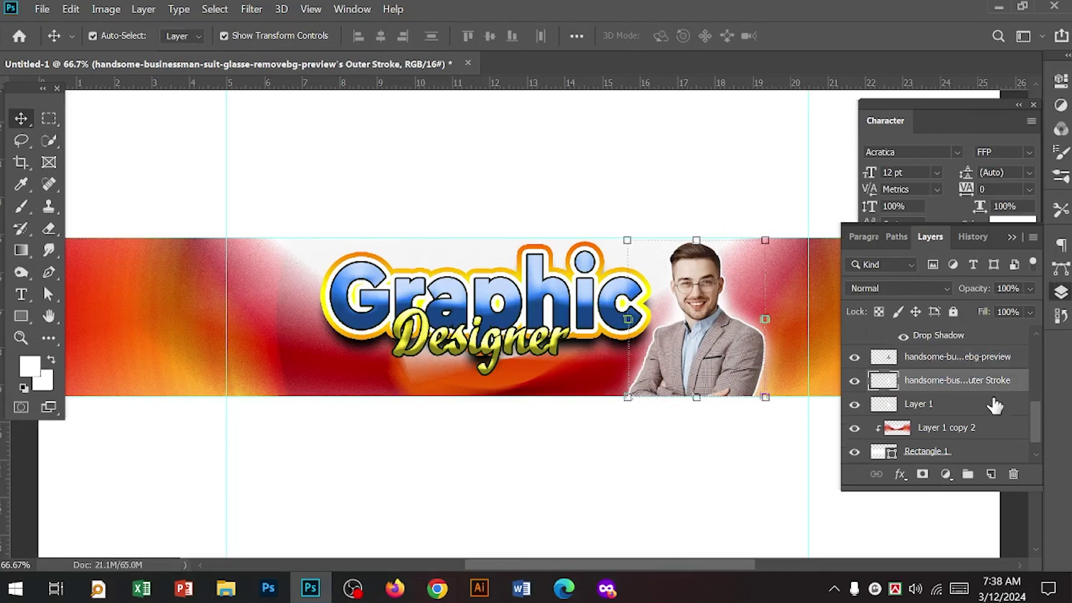
pyautogui.click(246, 9)
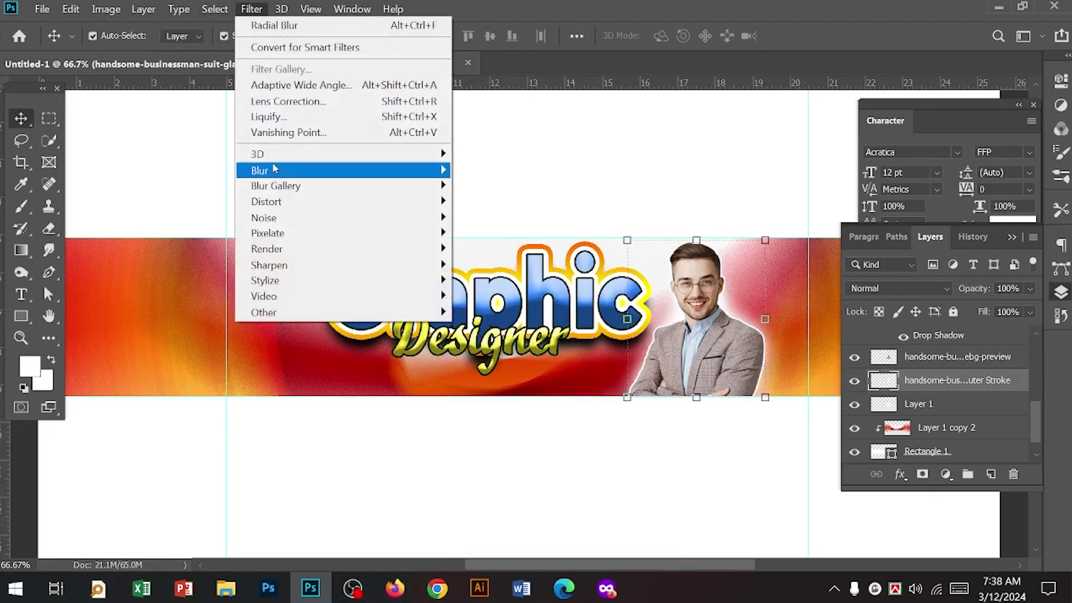
pyautogui.moveTo(440, 167)
pyautogui.click(497, 233)
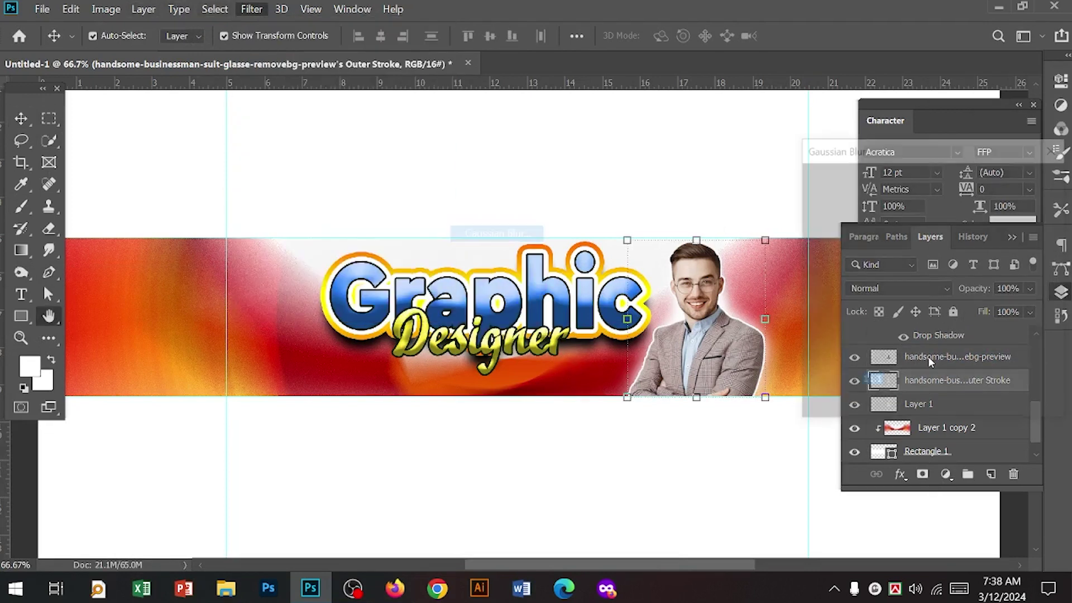
pyautogui.moveTo(878, 409); pyautogui.dragTo(885, 409)
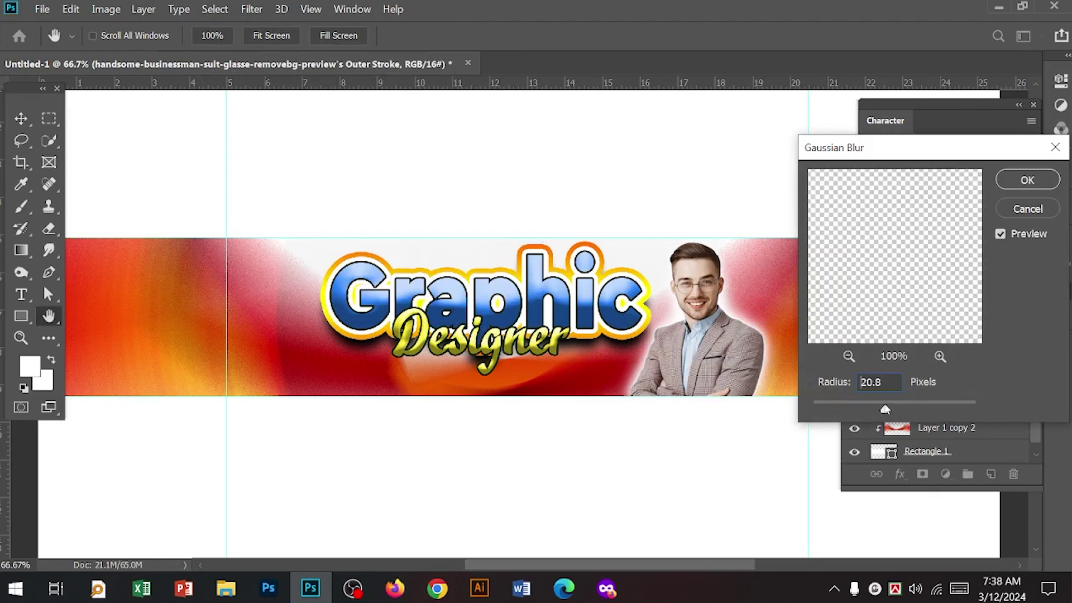
pyautogui.click(1027, 180)
pyautogui.click(703, 483)
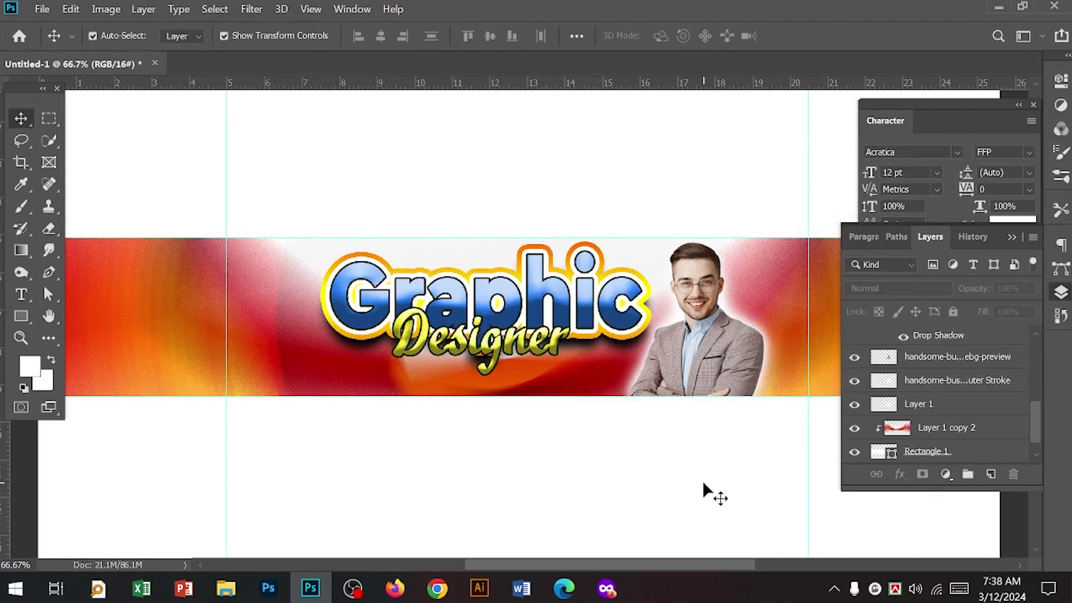
# Review the whole cover composition with the interface panels hidden and bring the panels back
pyautogui.hotkey('ctrl', '-')
pyautogui.press('Tab')
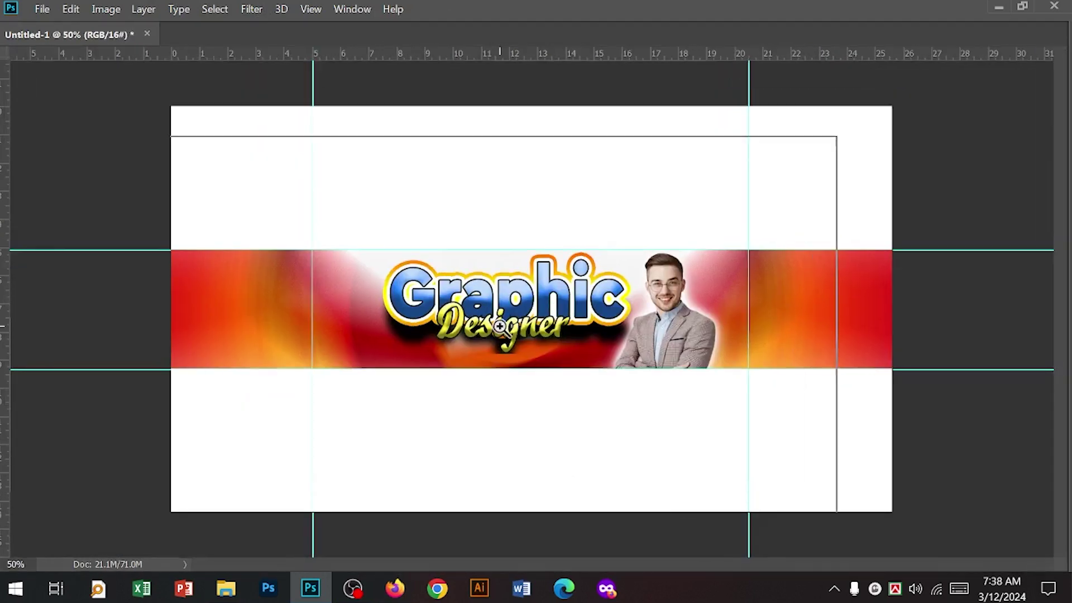
pyautogui.hotkey('ctrl', '+')
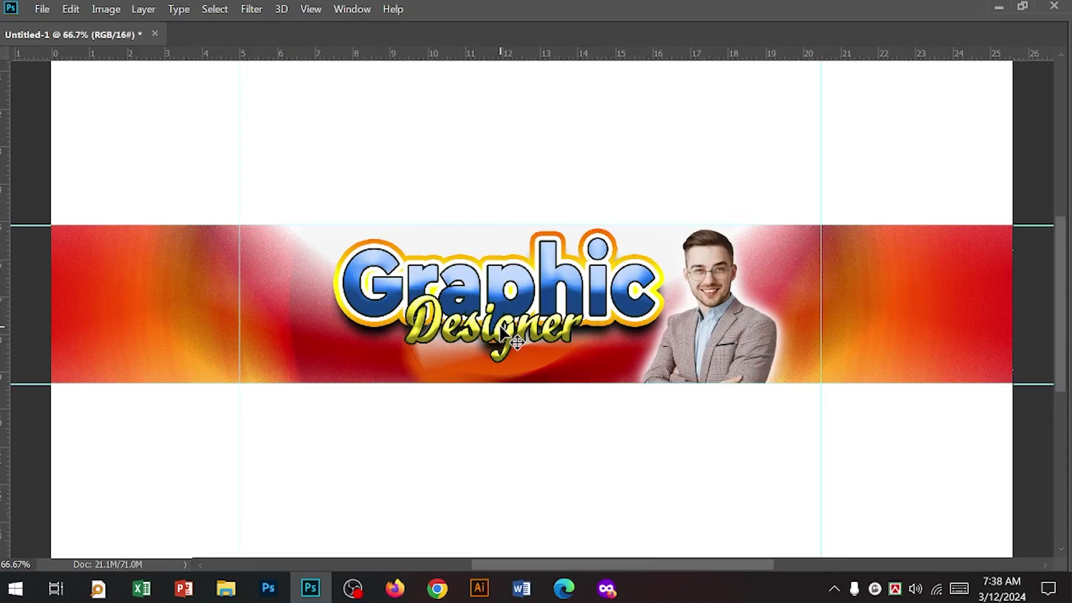
pyautogui.press('Tab')
pyautogui.keyDown('alt'); pyautogui.click(591, 419); pyautogui.keyUp('alt')
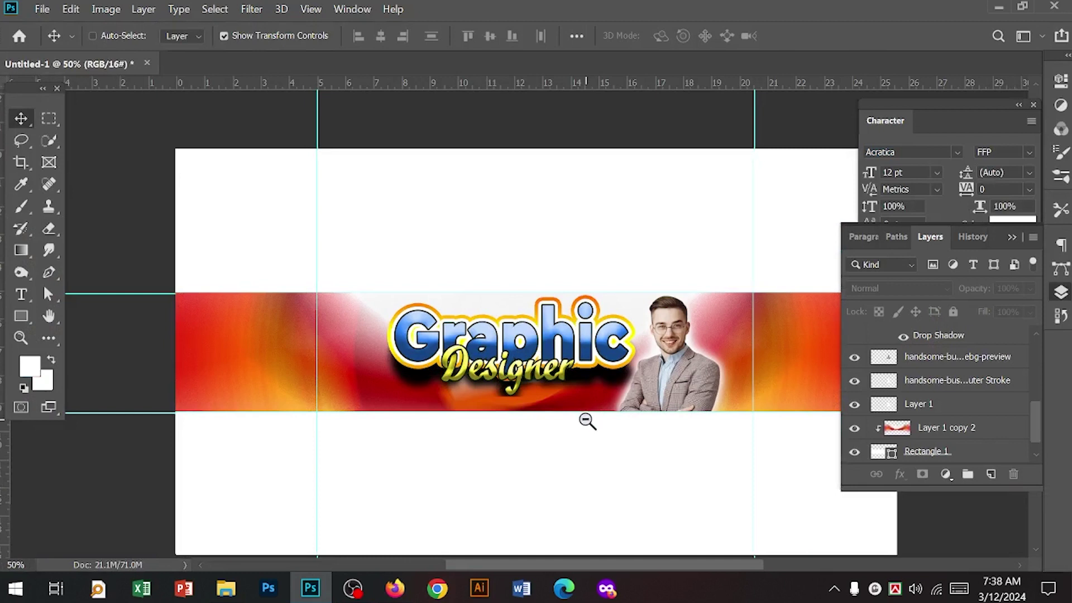
pyautogui.keyDown('alt'); pyautogui.click(594, 421); pyautogui.keyUp('alt')
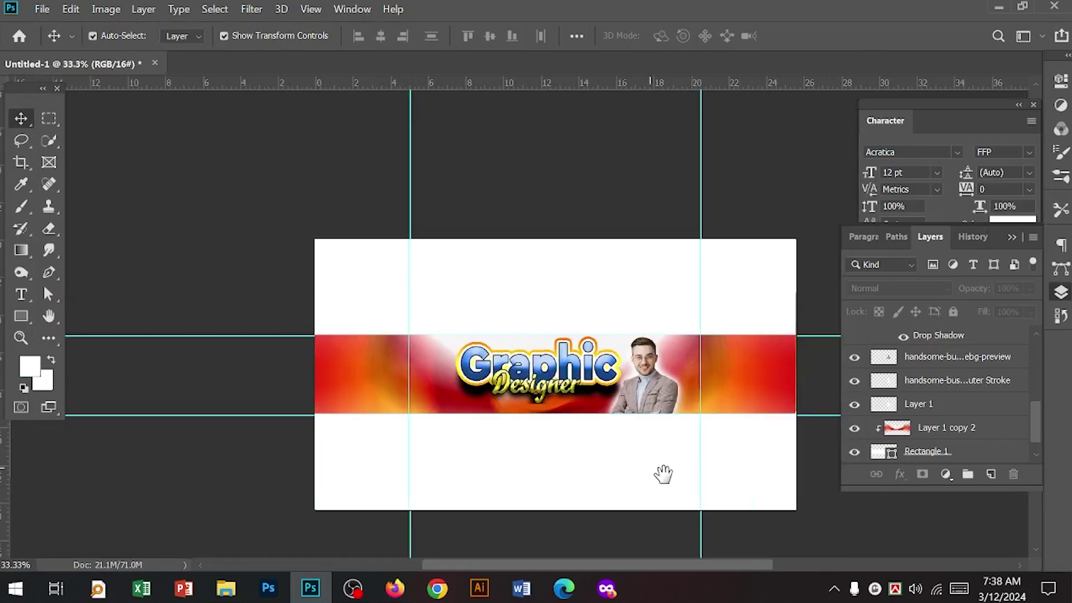